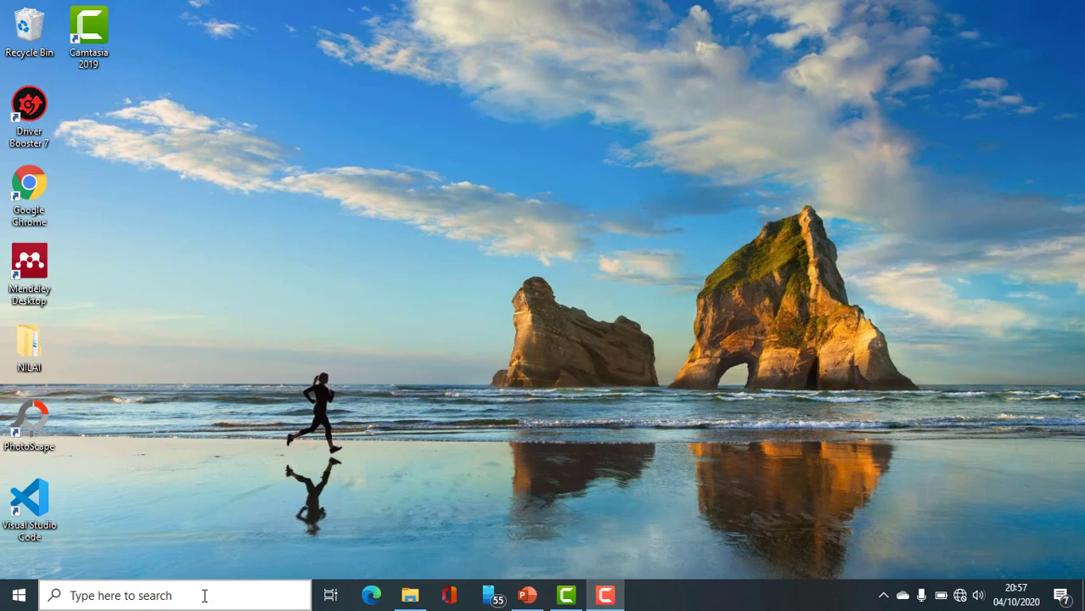
- Search for 'word' from the taskbar and launch Microsoft Word
click(205, 596)
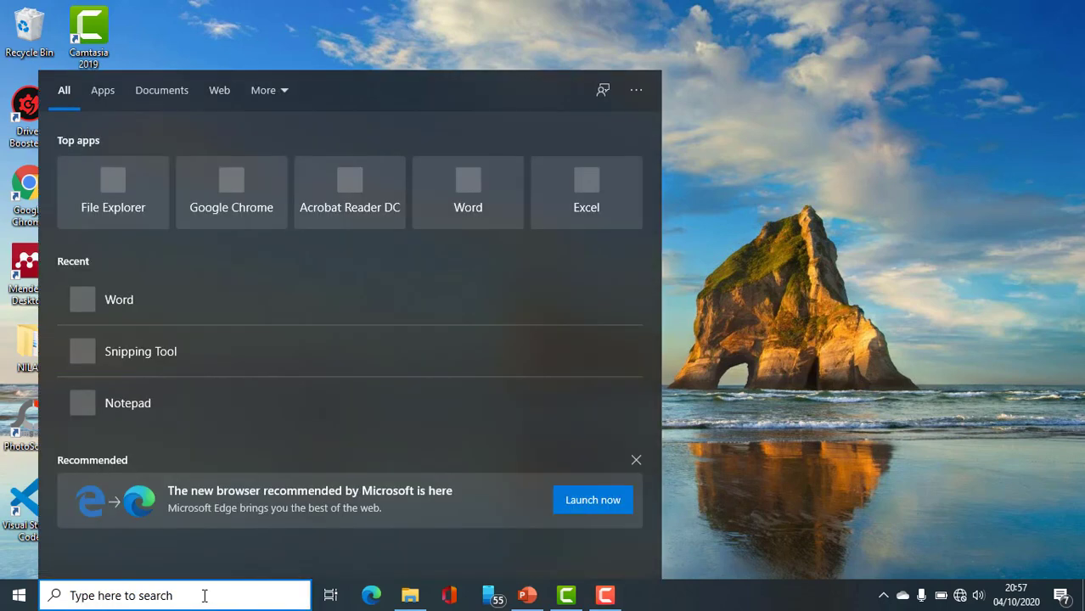
text(wo)
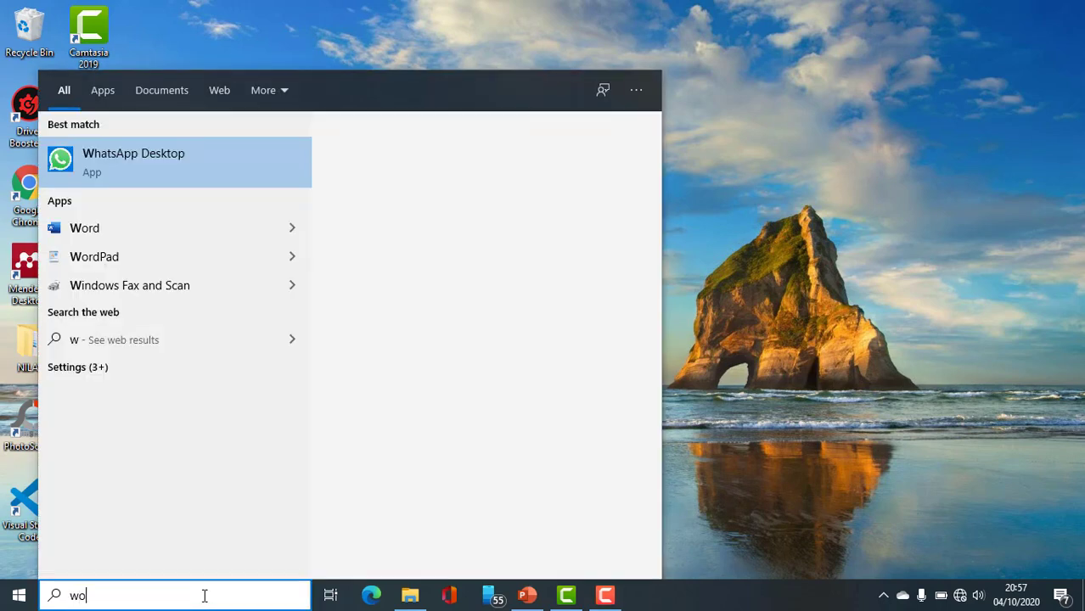
text(rd)
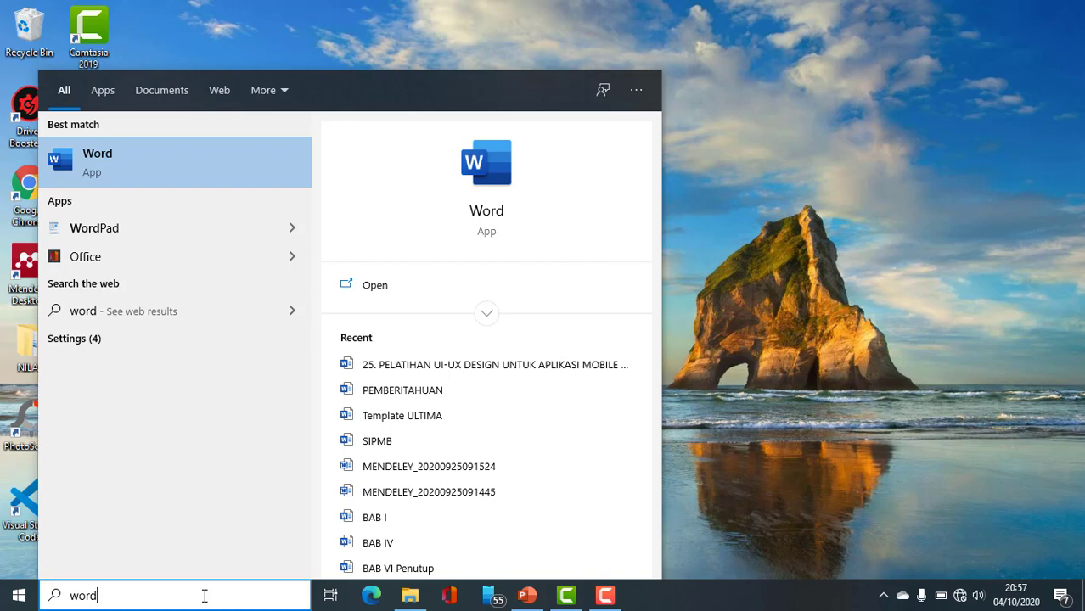
key(Return)
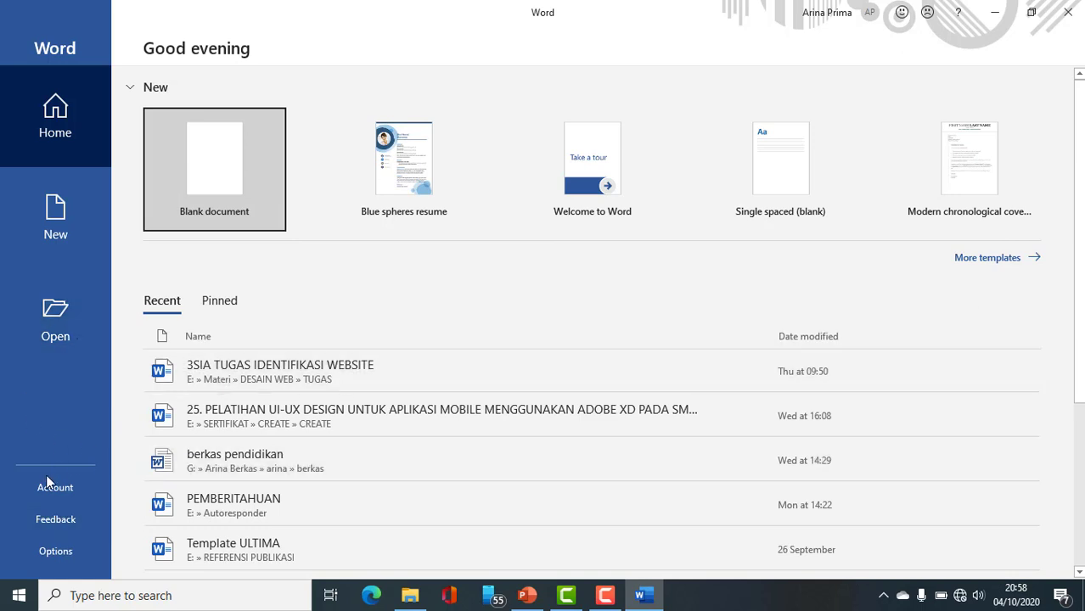
- Look through the Open, Account, Feedback and Options pages, then create a blank document
click(62, 306)
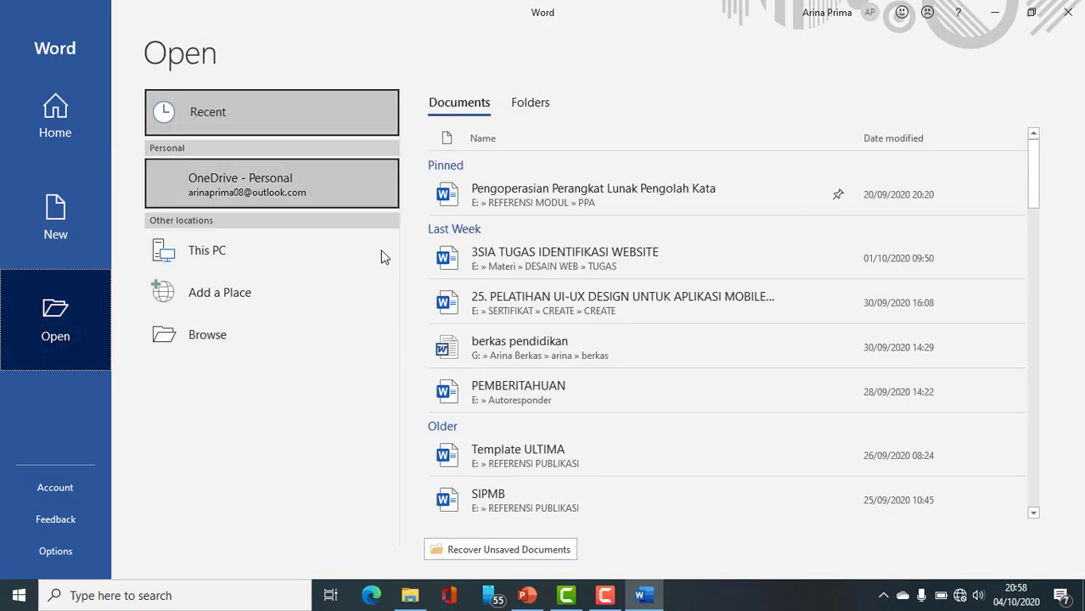
click(79, 493)
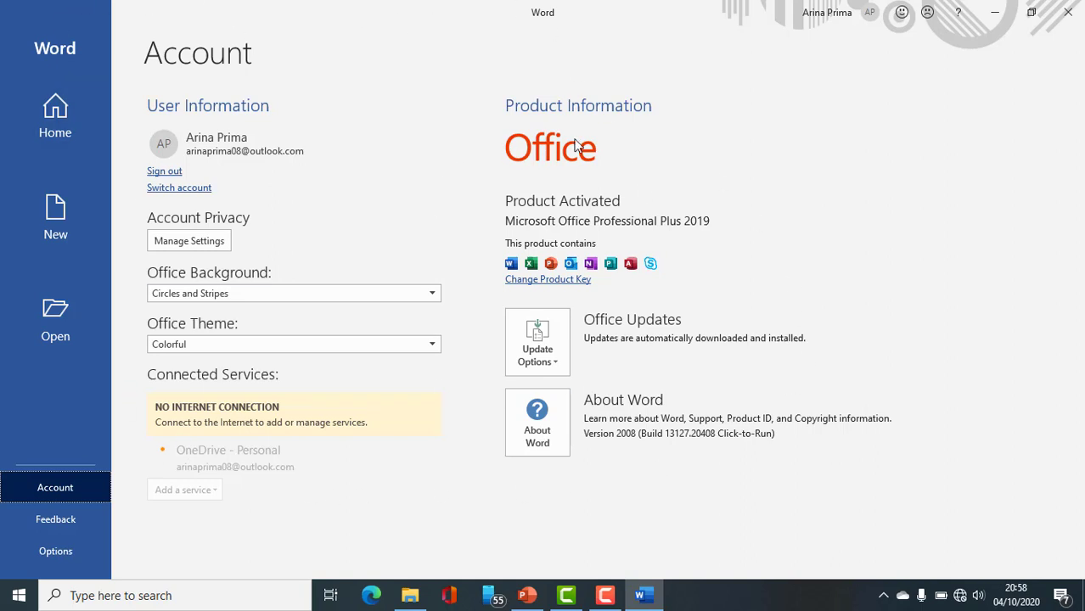
click(88, 517)
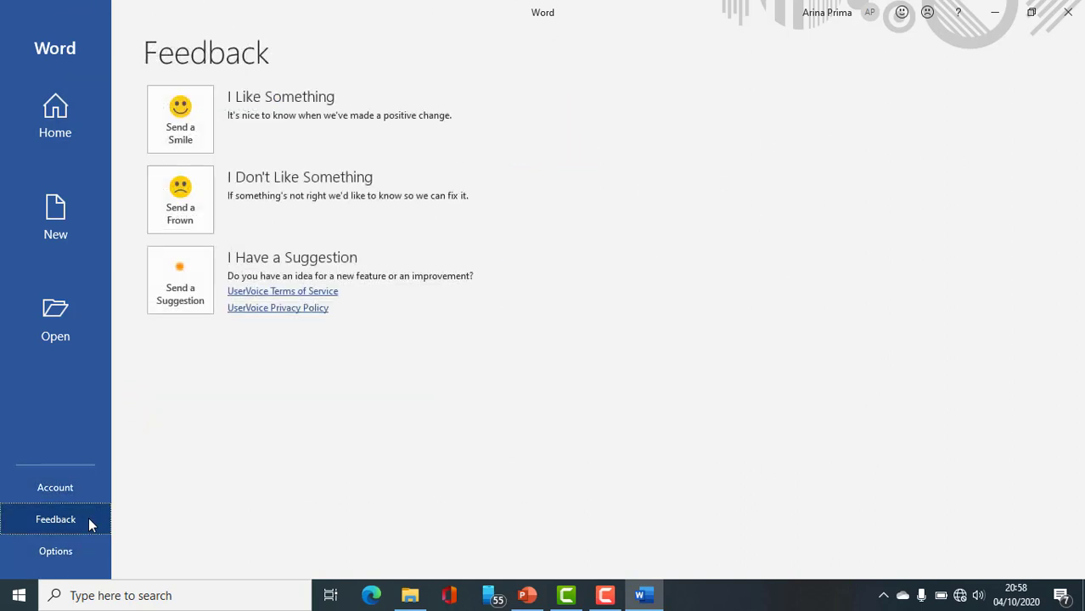
click(74, 555)
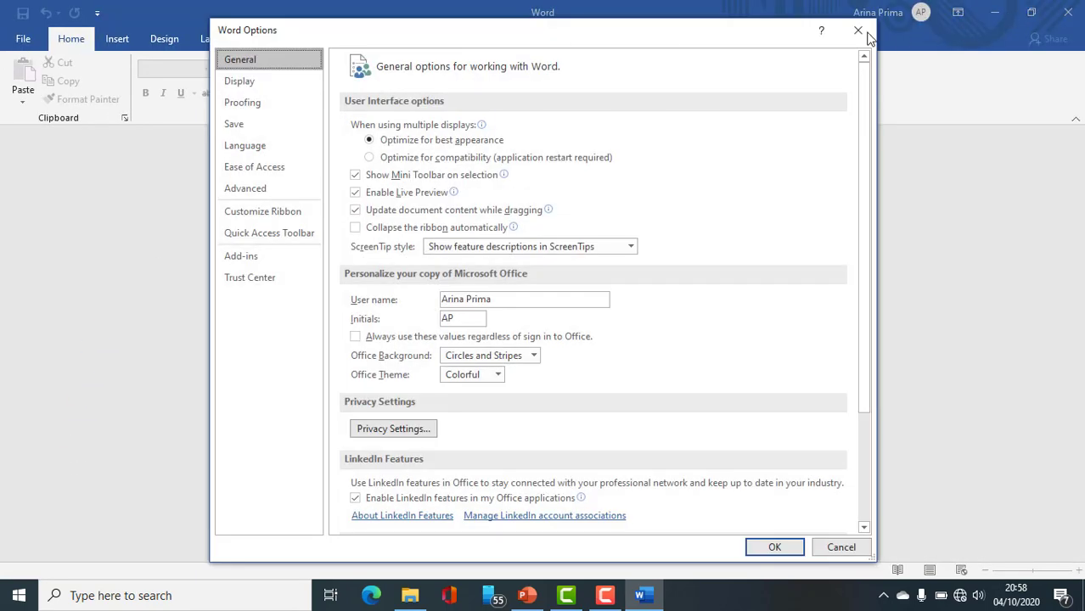
scroll(544, 170, down, 1)
click(857, 30)
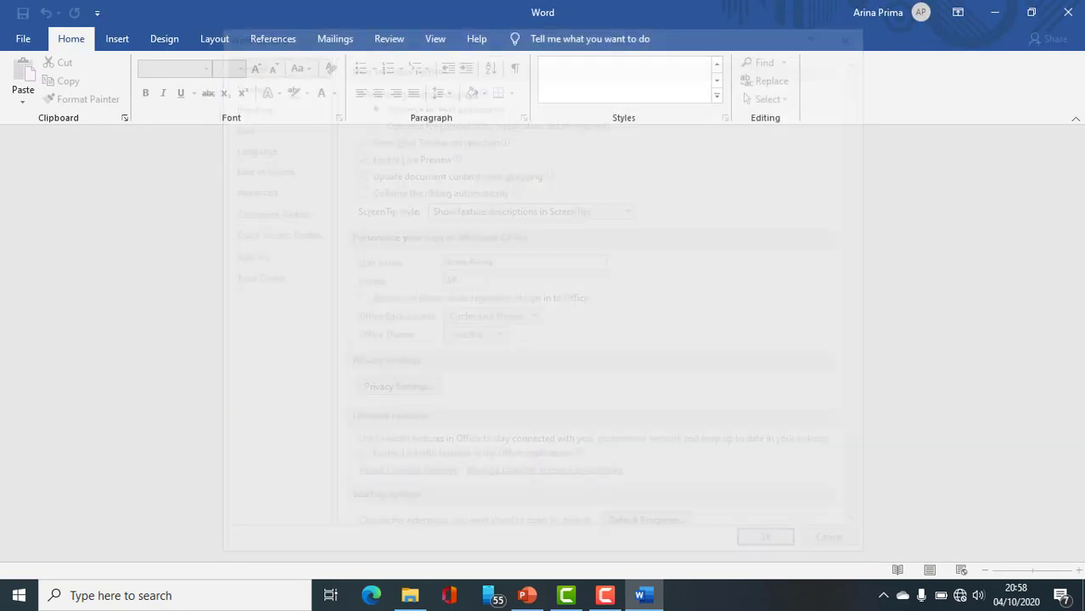
click(23, 39)
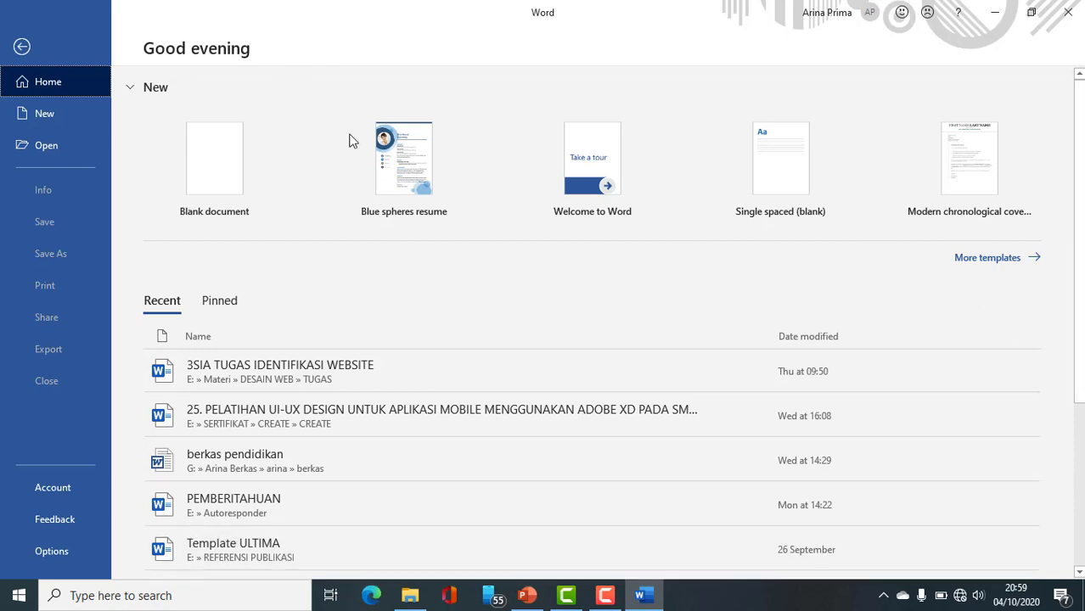
click(216, 164)
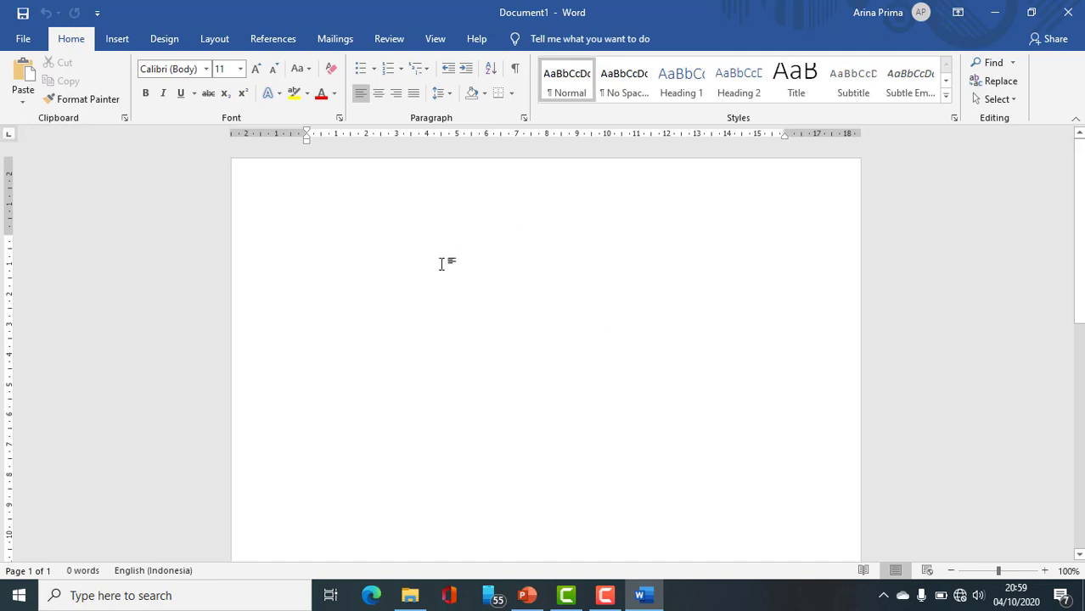
- Go to File > New to show the template gallery
click(25, 39)
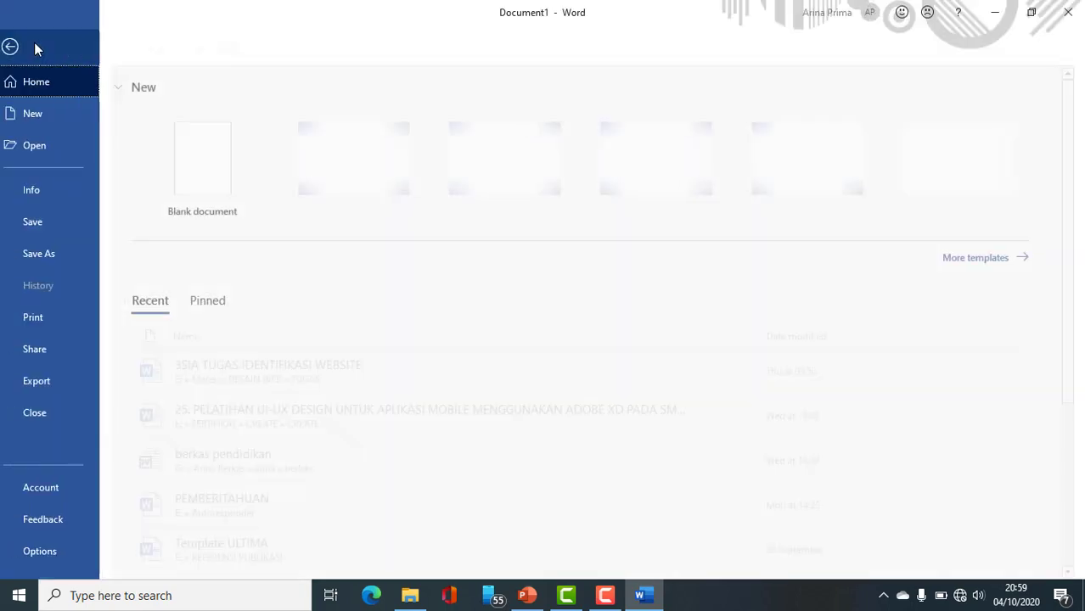
click(66, 117)
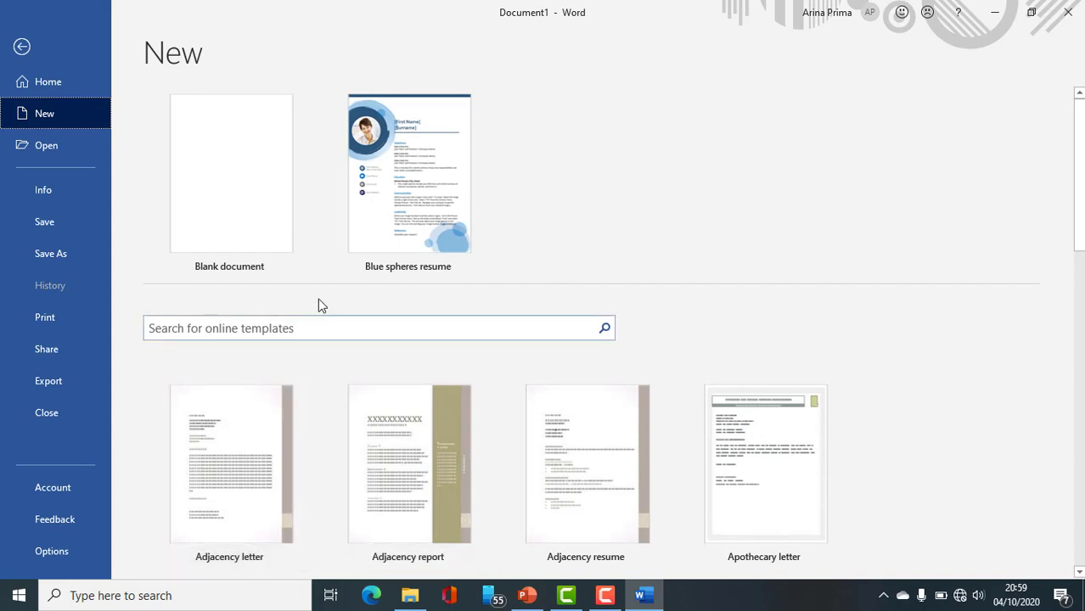
scroll(376, 276, down, 1)
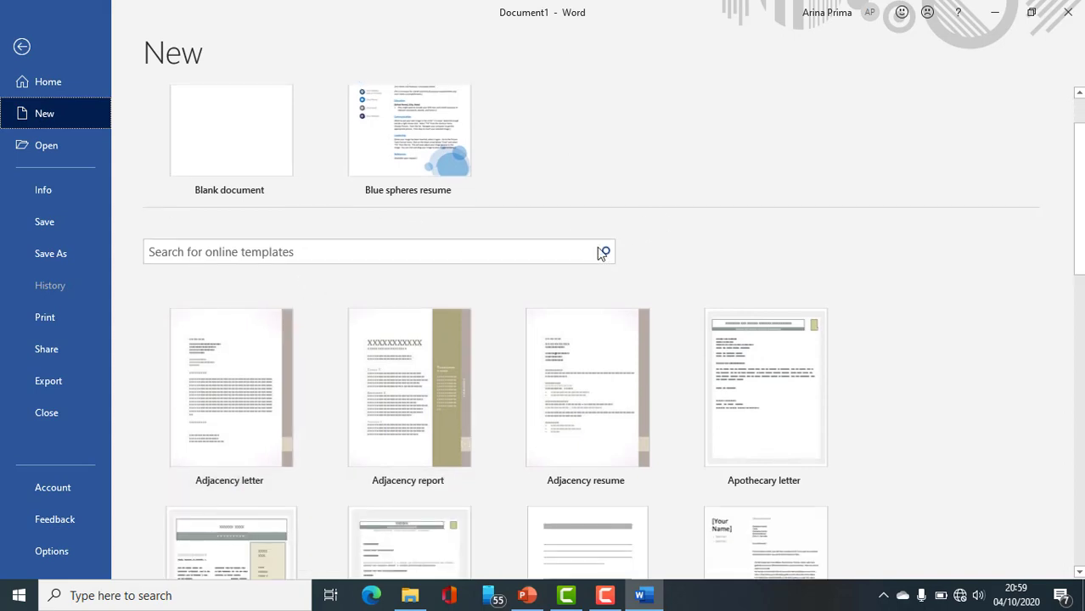
- Connect to the Dubidubidam WiFi network from the system tray
click(960, 596)
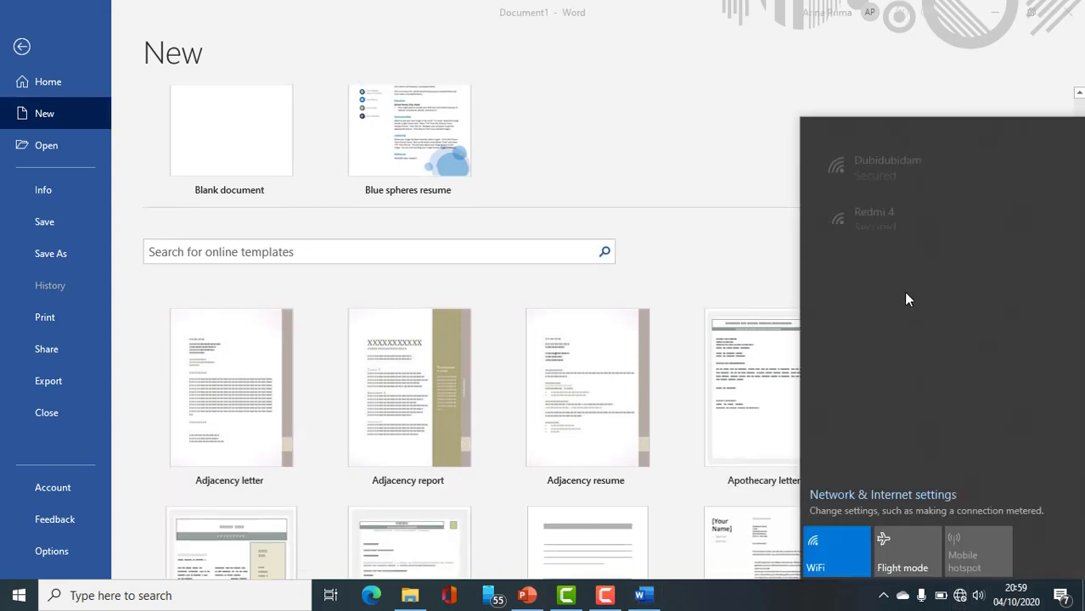
click(920, 150)
click(1040, 218)
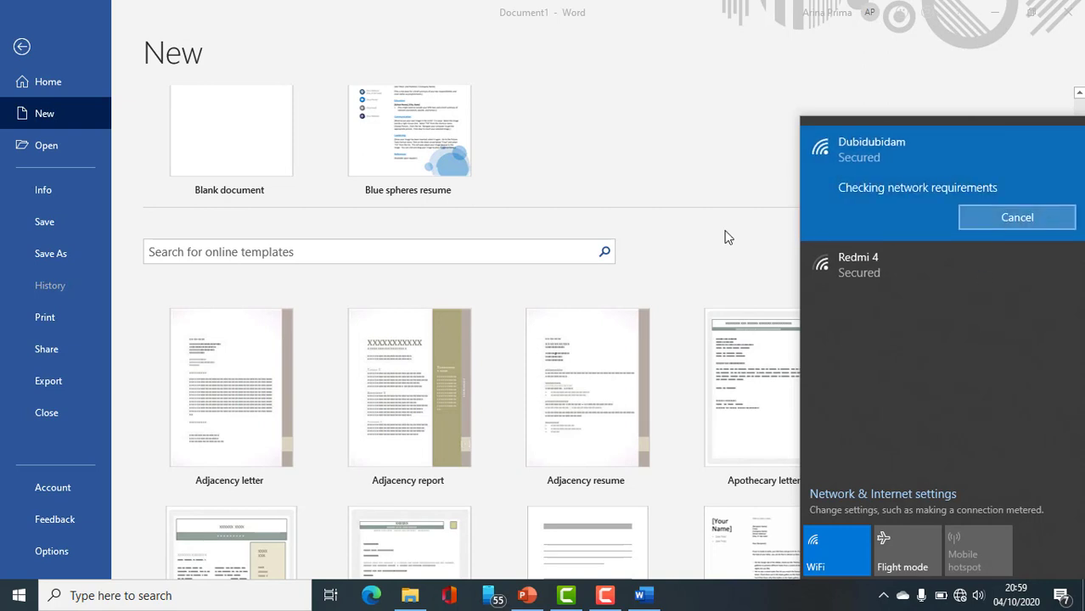
click(681, 155)
- Scroll through the online template gallery and back to the top
scroll(281, 292, down, 3)
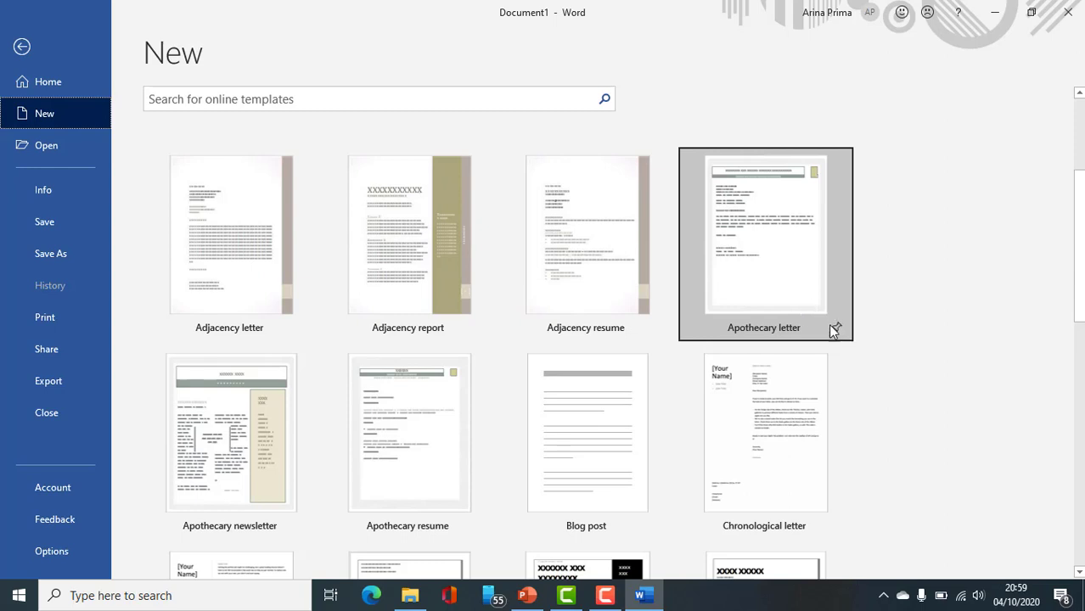
scroll(771, 284, down, 1)
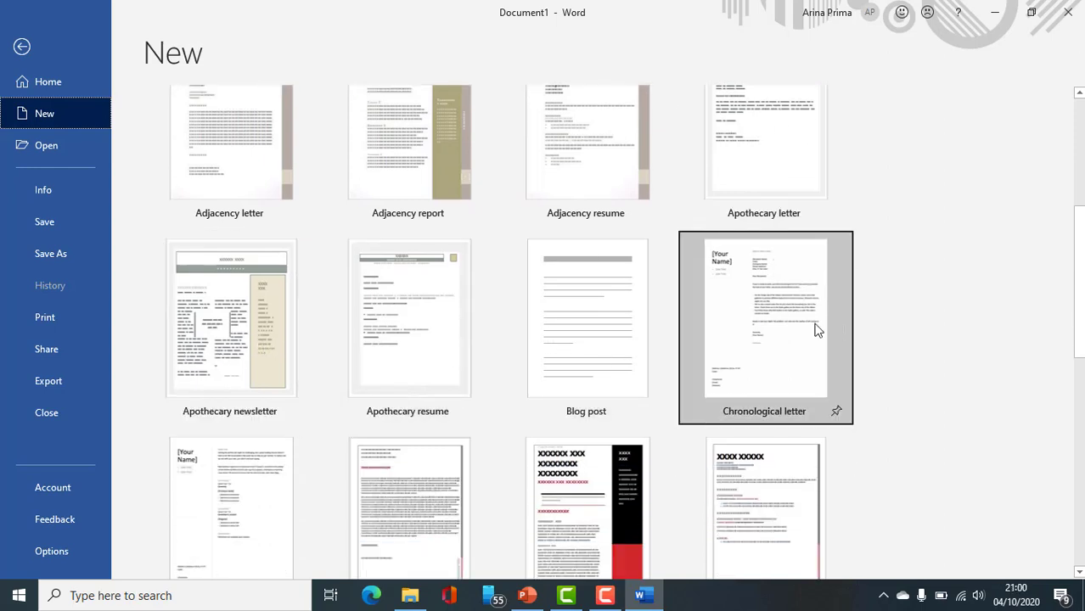
scroll(643, 314, down, 1)
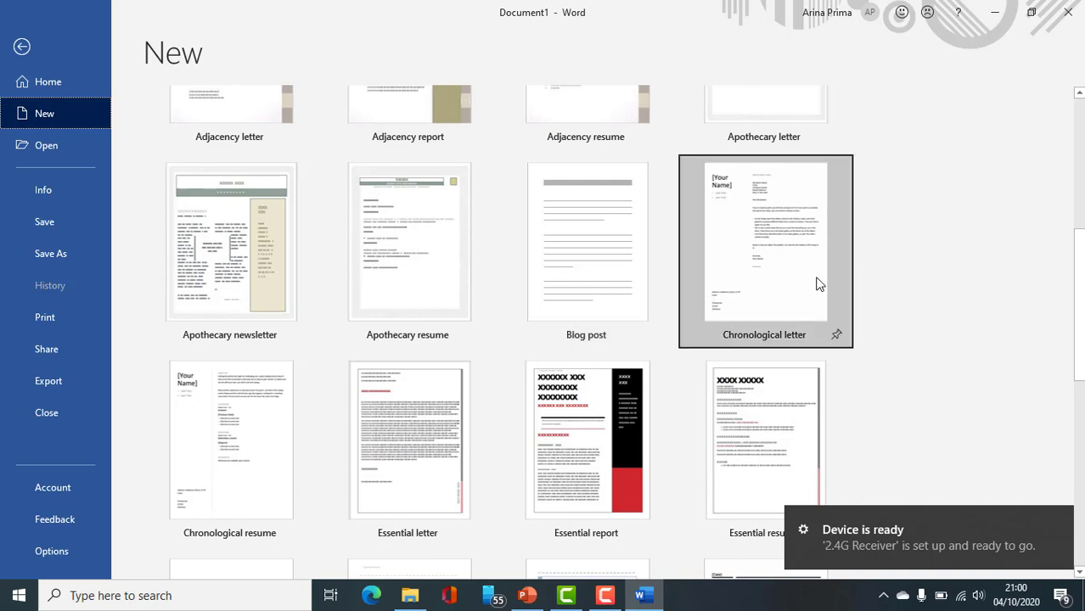
scroll(230, 514, down, 1)
scroll(697, 339, down, 2)
scroll(213, 443, down, 1)
scroll(632, 387, down, 2)
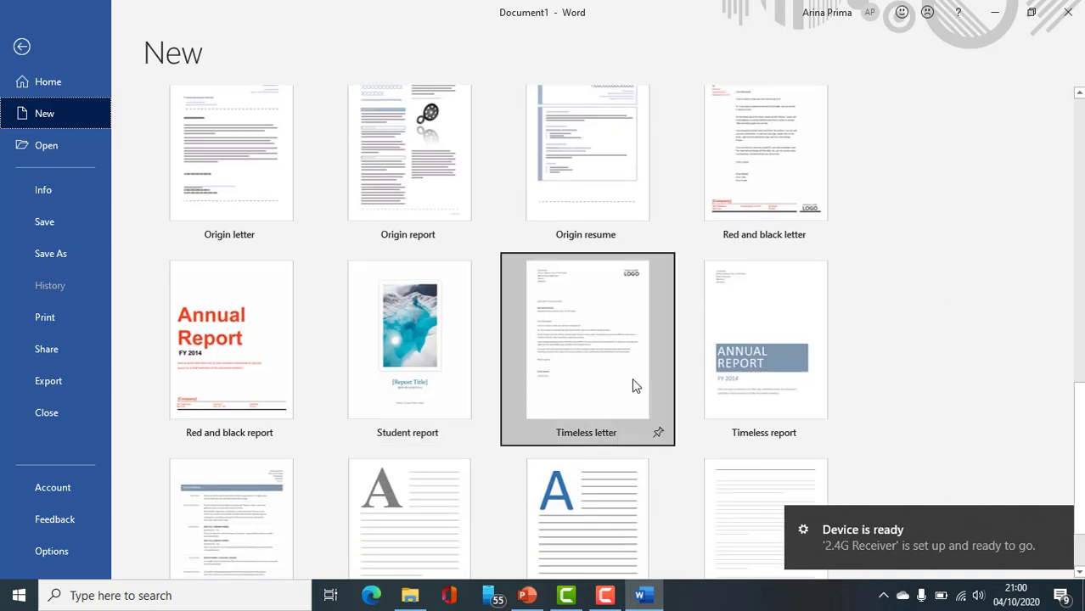
scroll(758, 432, down, 1)
scroll(155, 235, up, 3)
scroll(556, 177, up, 6)
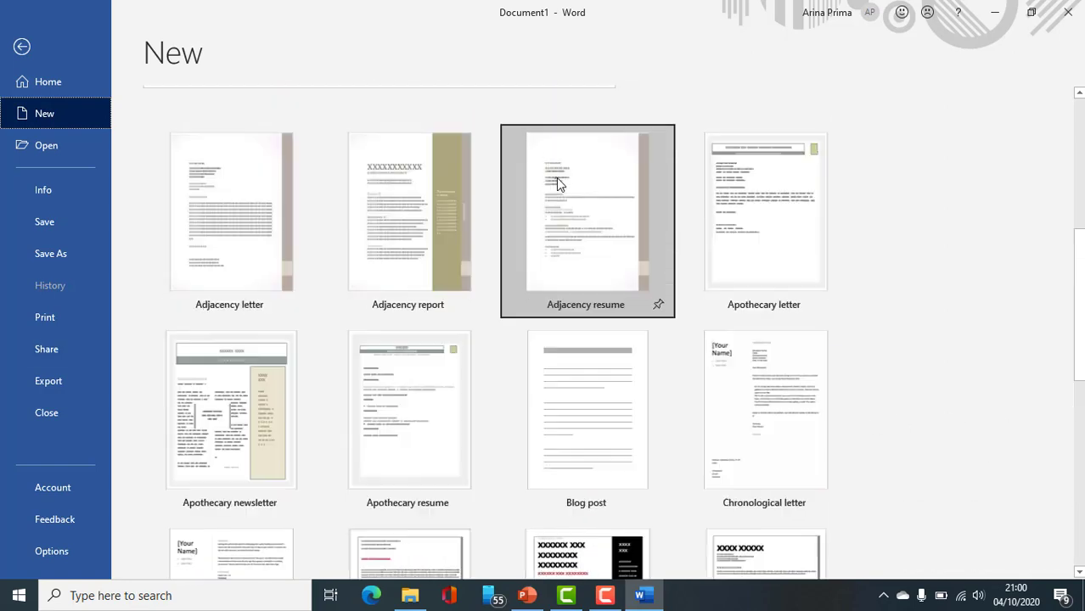
scroll(557, 178, up, 3)
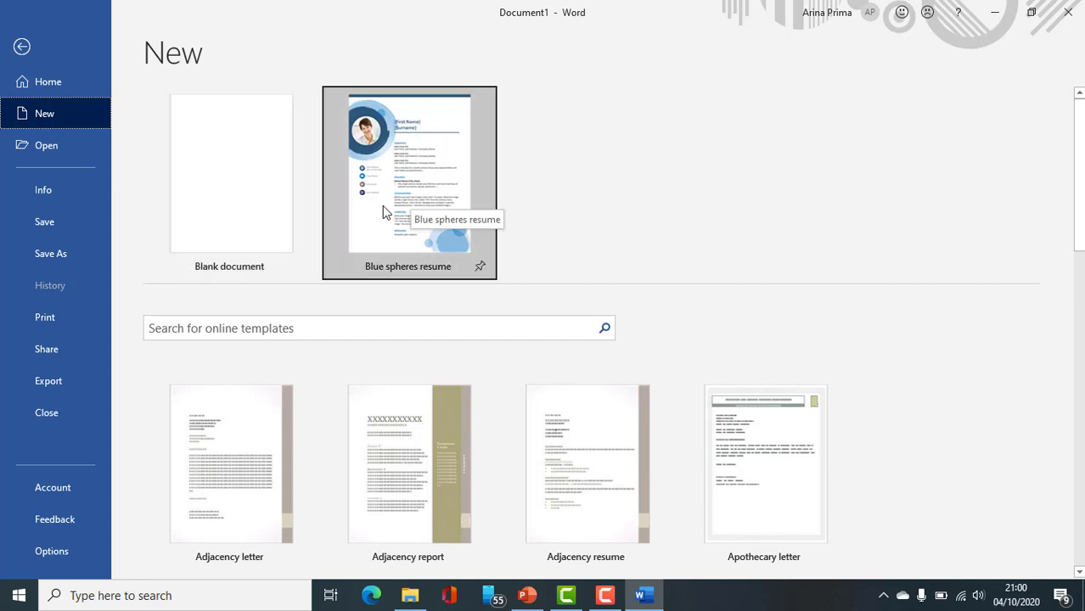
- Create a new document from the Blue spheres resume template
click(416, 202)
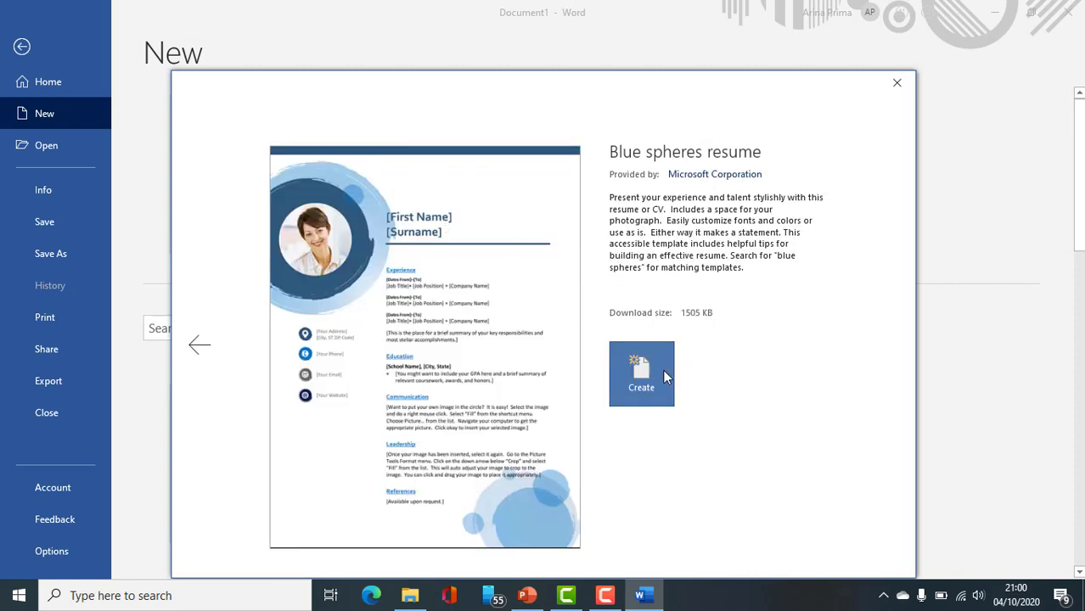
click(650, 370)
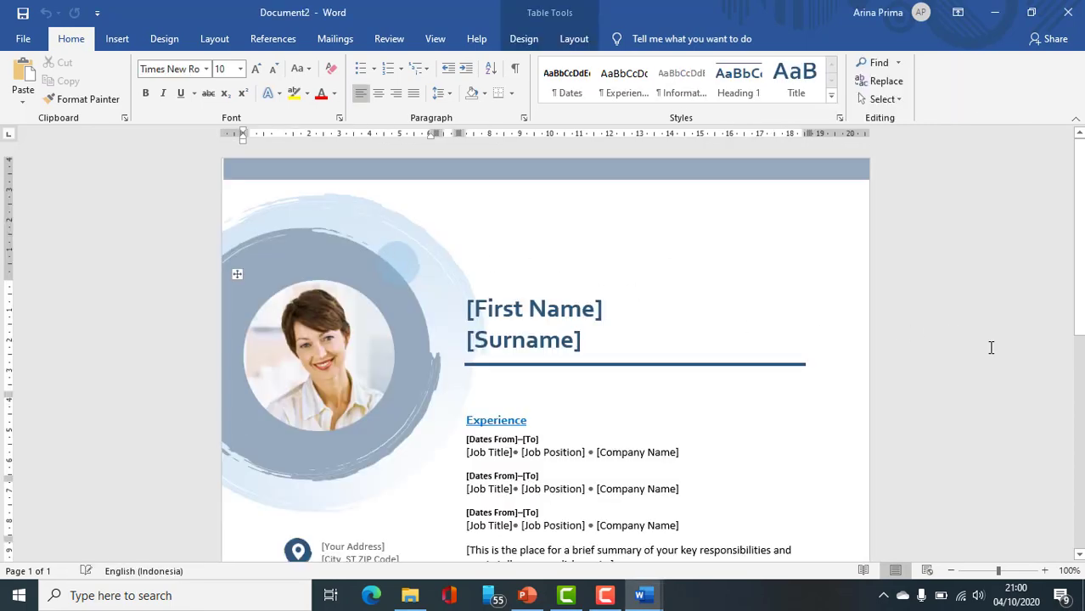
- Click through the resume's photo, [Dates From], [Company Name] and name placeholders
scroll(456, 310, down, 3)
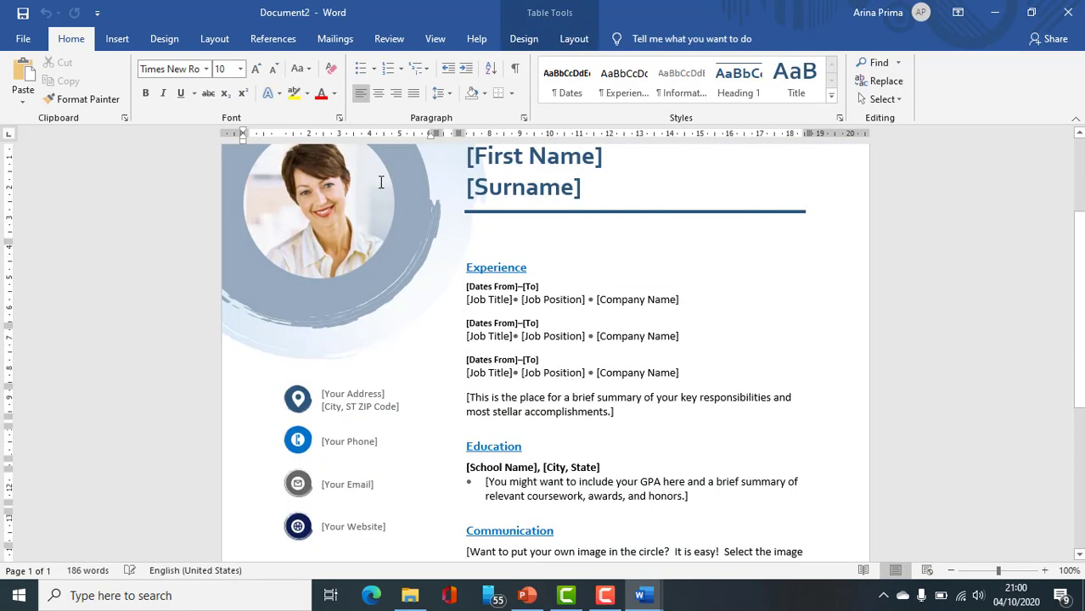
scroll(382, 181, up, 1)
click(356, 255)
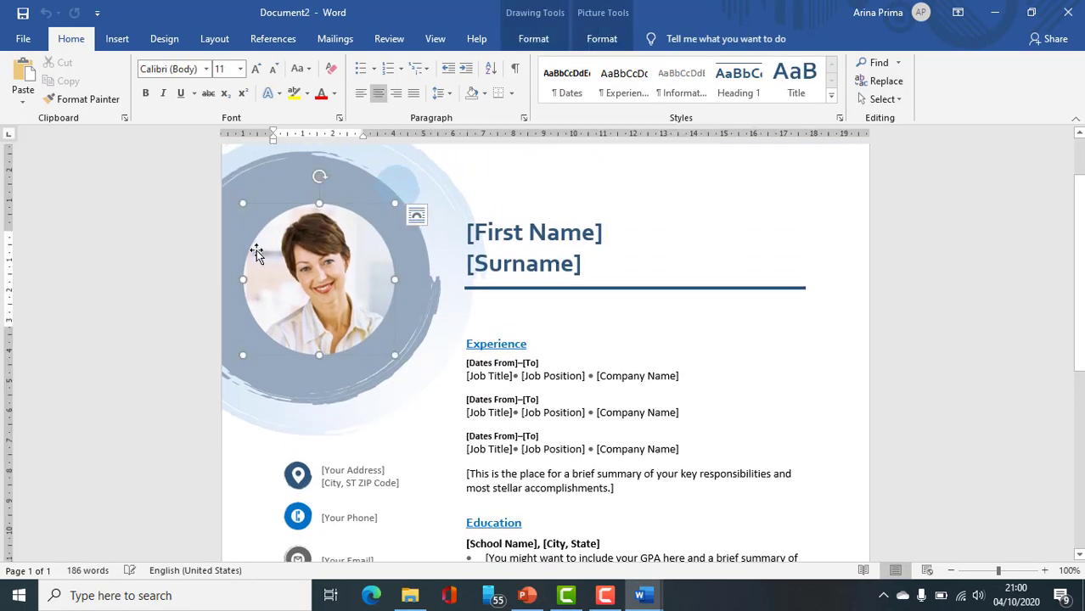
click(316, 214)
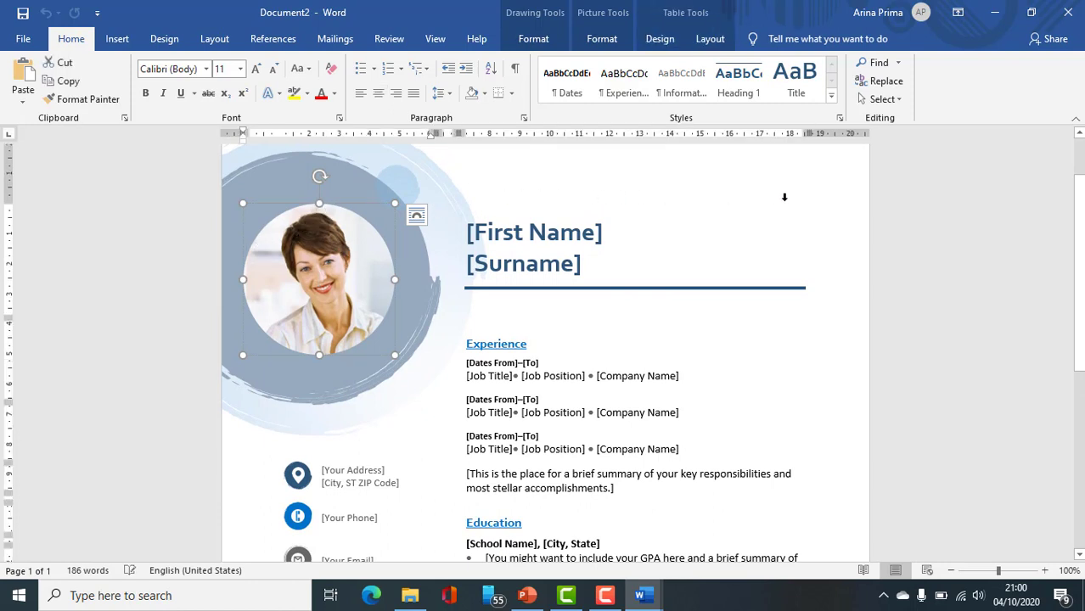
click(476, 416)
click(518, 362)
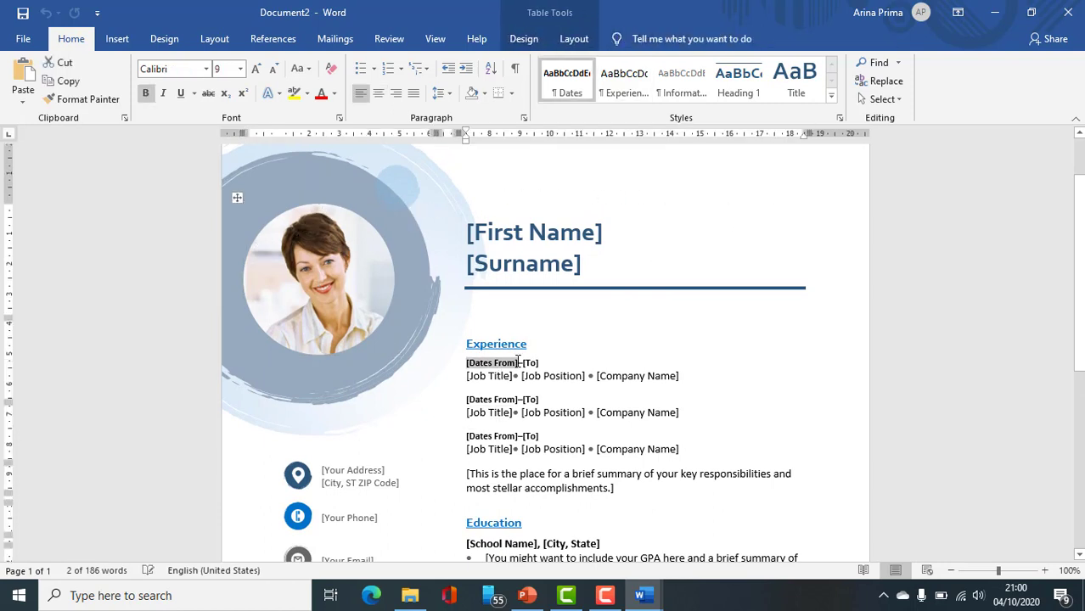
click(610, 379)
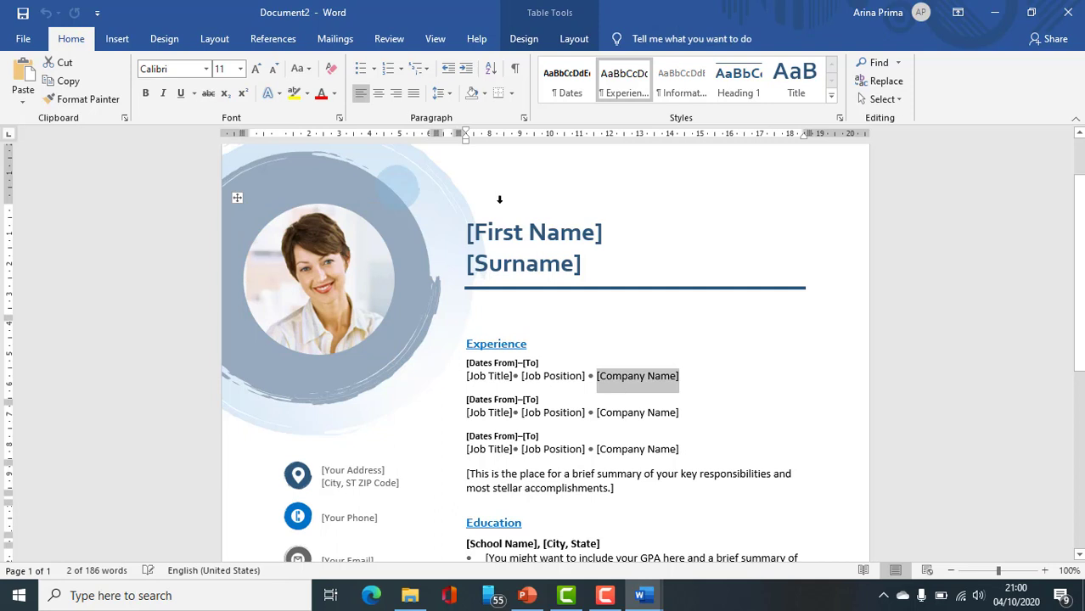
click(496, 259)
click(482, 233)
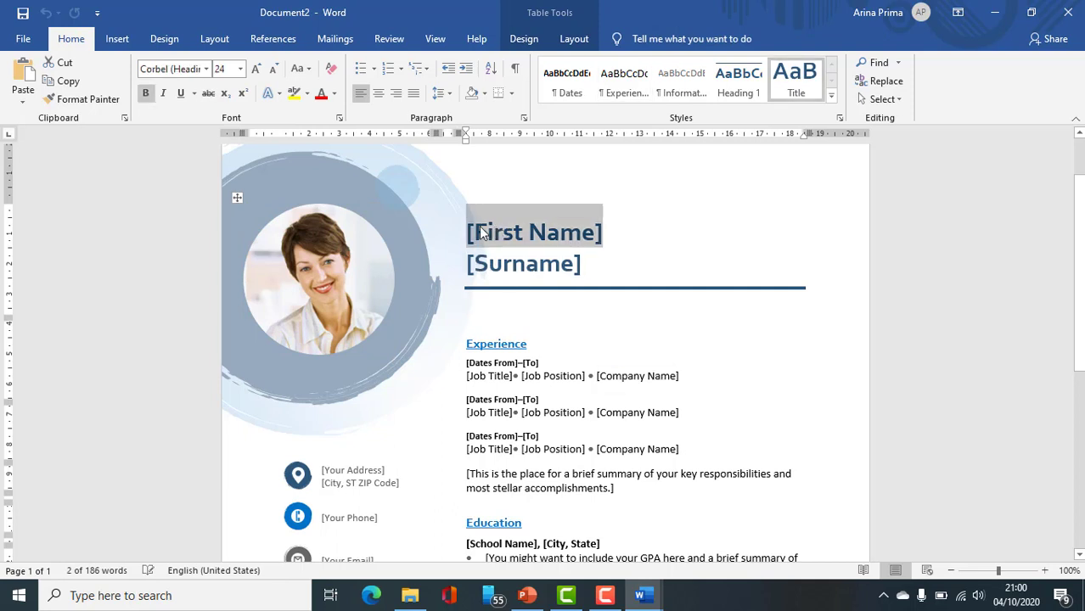
click(513, 278)
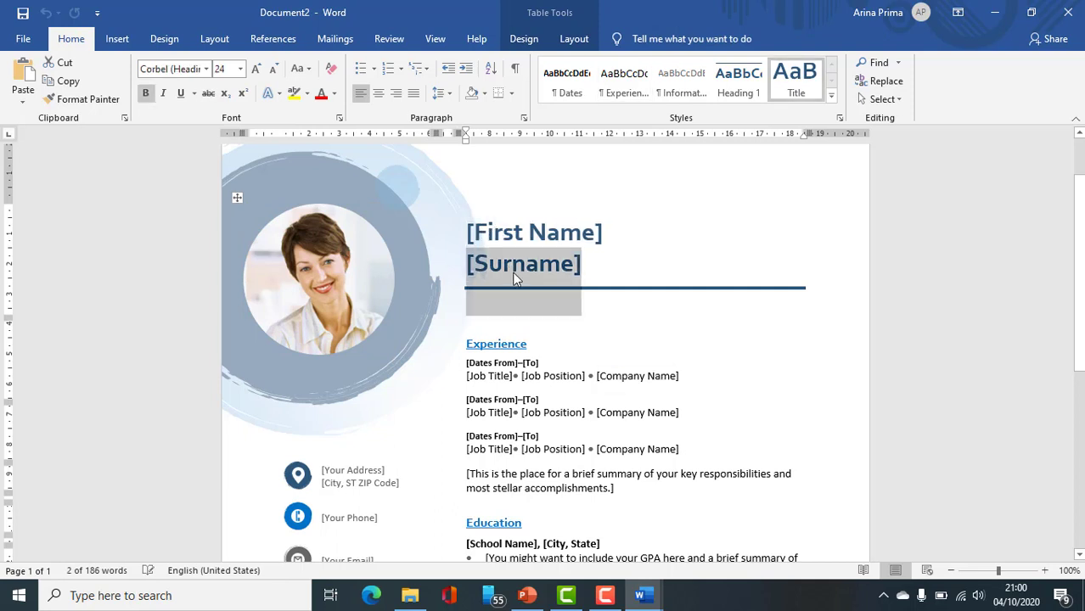
- Select the profile photo and then the right and left layout table columns
click(342, 254)
scroll(636, 353, down, 3)
scroll(637, 353, down, 2)
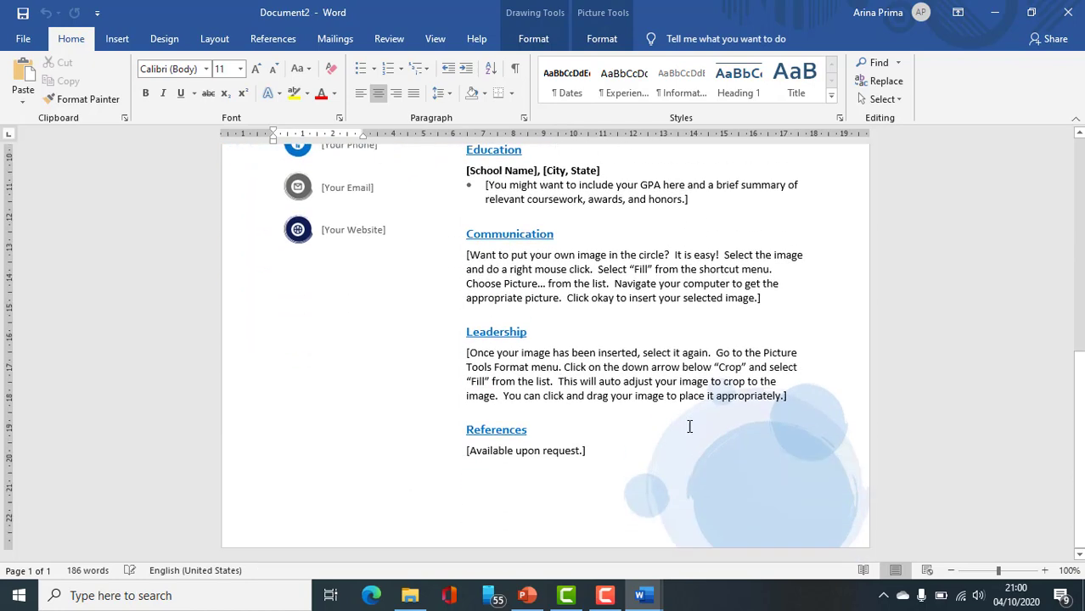
scroll(892, 247, up, 2)
scroll(892, 242, up, 7)
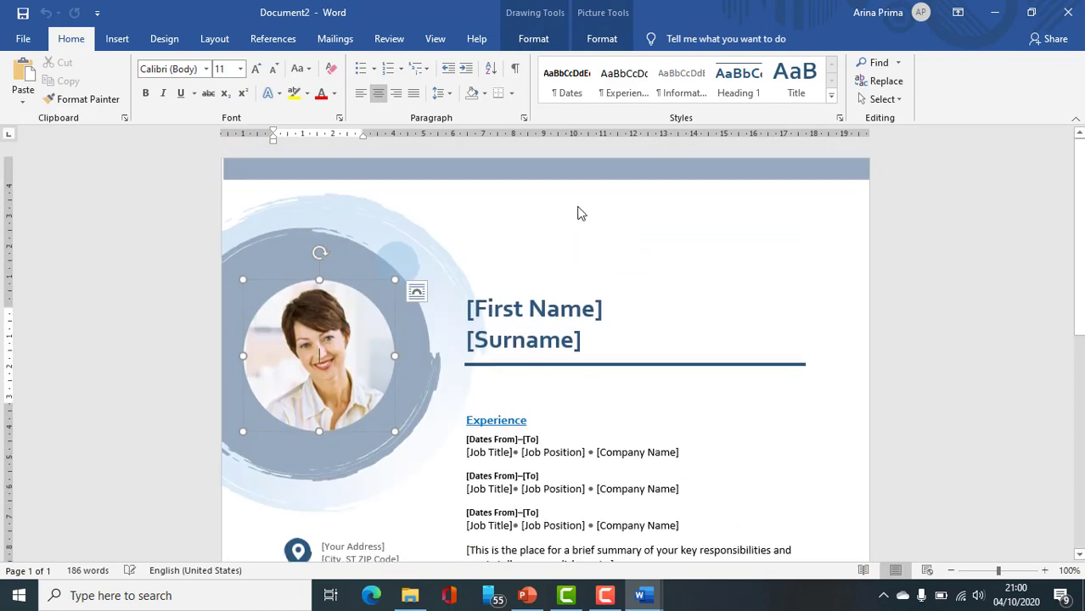
click(527, 201)
click(267, 199)
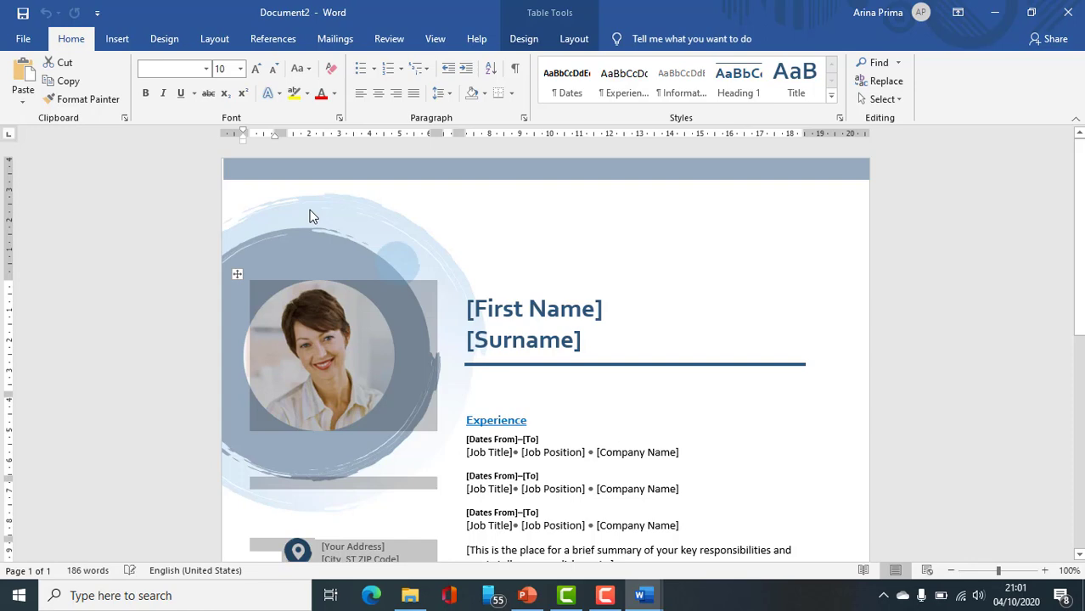
- Type the user's first name over the [First Name] placeholder
click(23, 39)
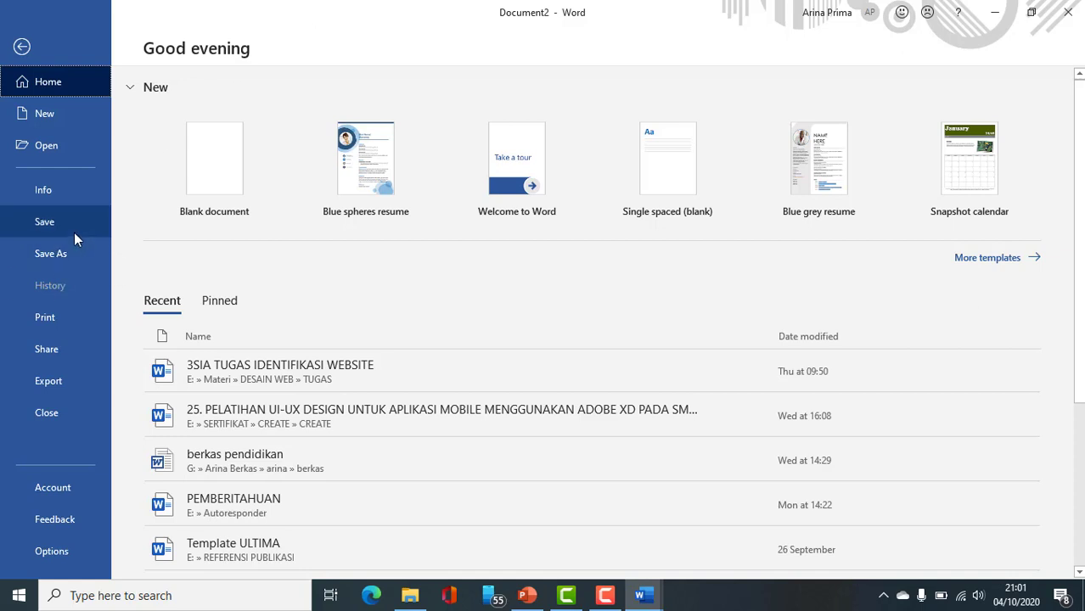
click(22, 48)
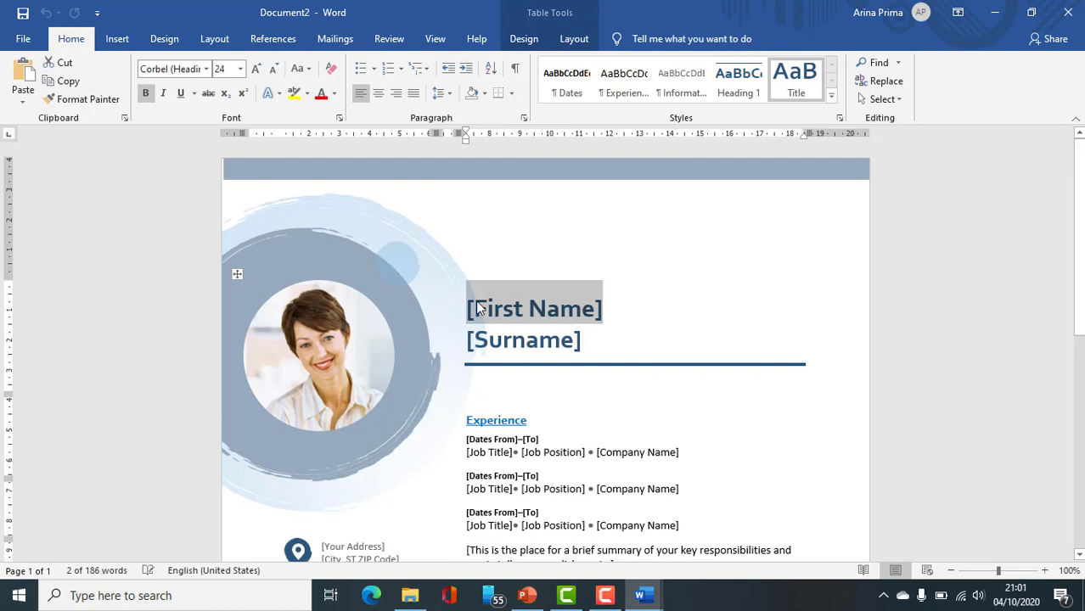
key(Down)
text(Arina)
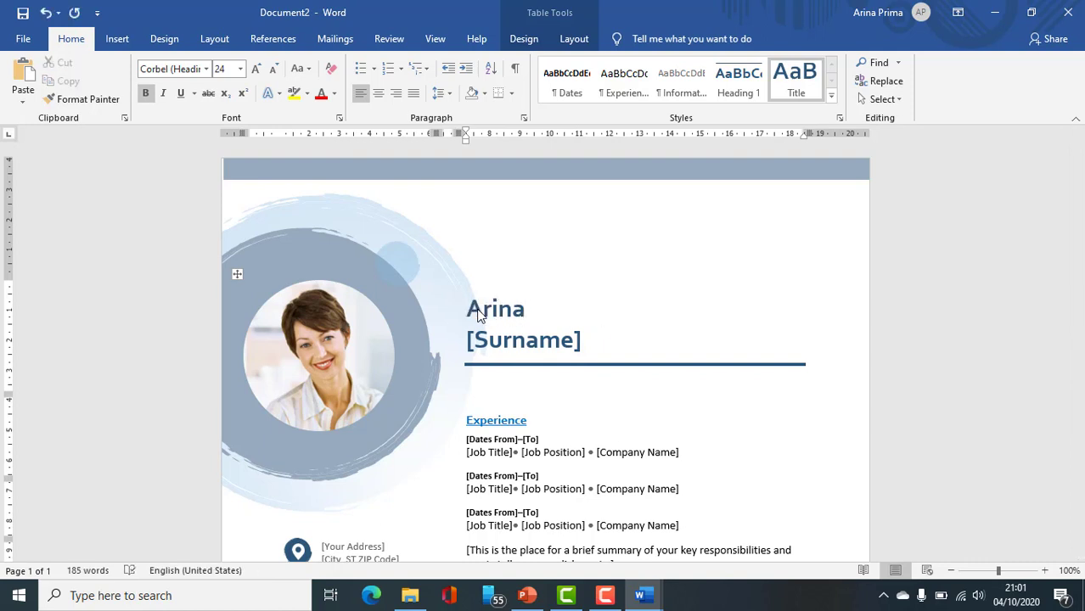
- Try saving to the recent TUGAS folder and dismiss the unreachable-folder warning
click(34, 44)
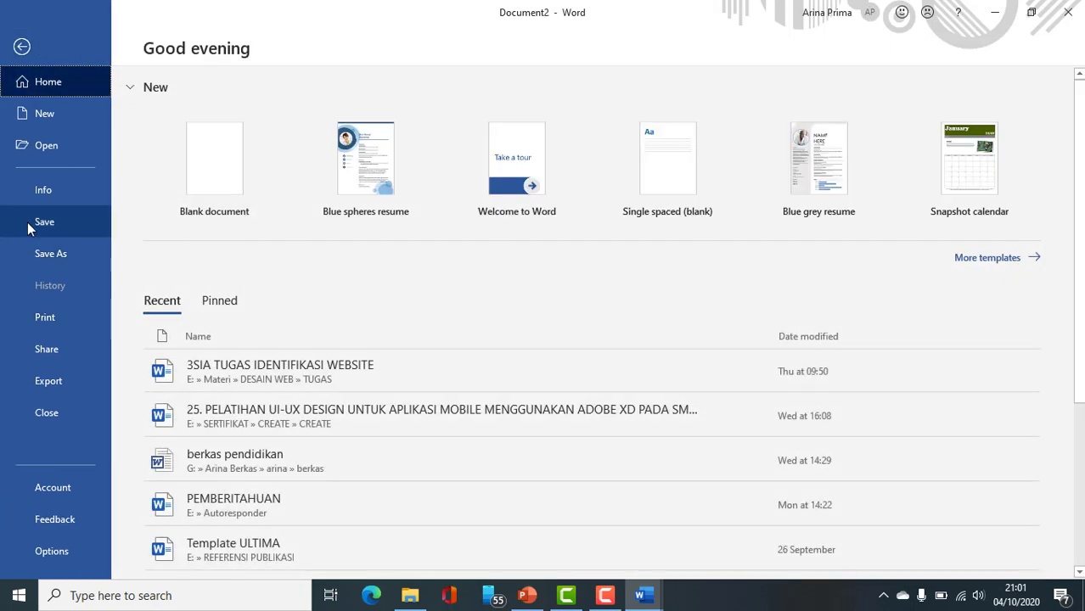
click(29, 222)
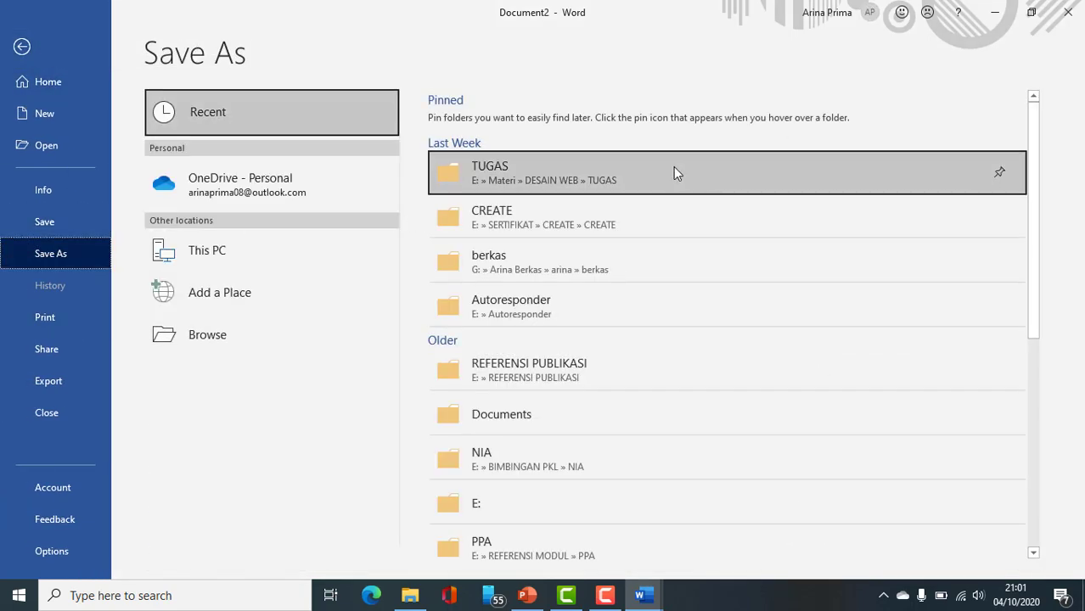
click(628, 183)
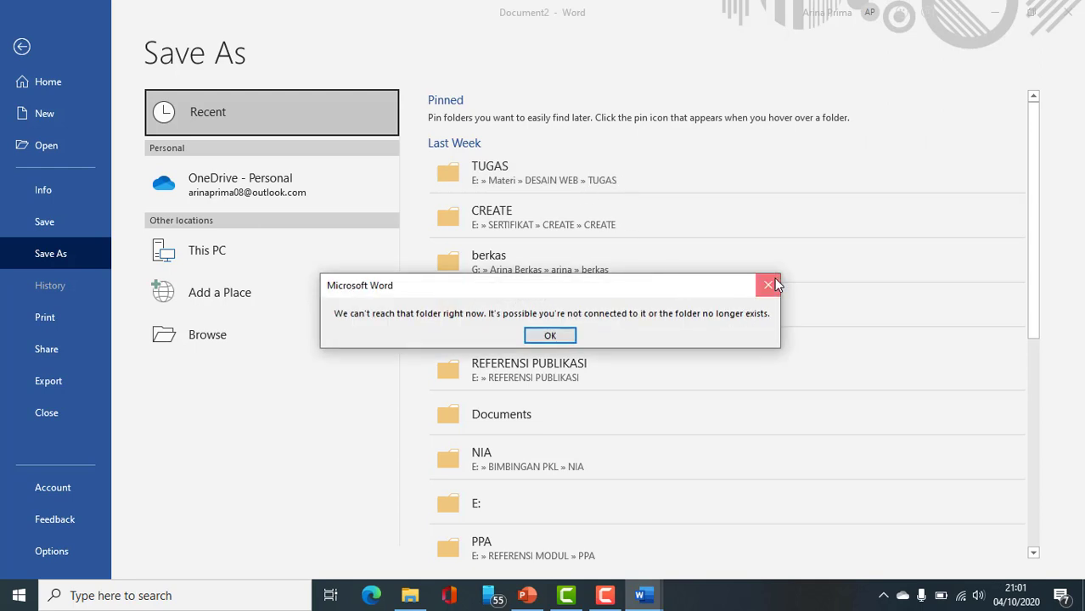
click(547, 337)
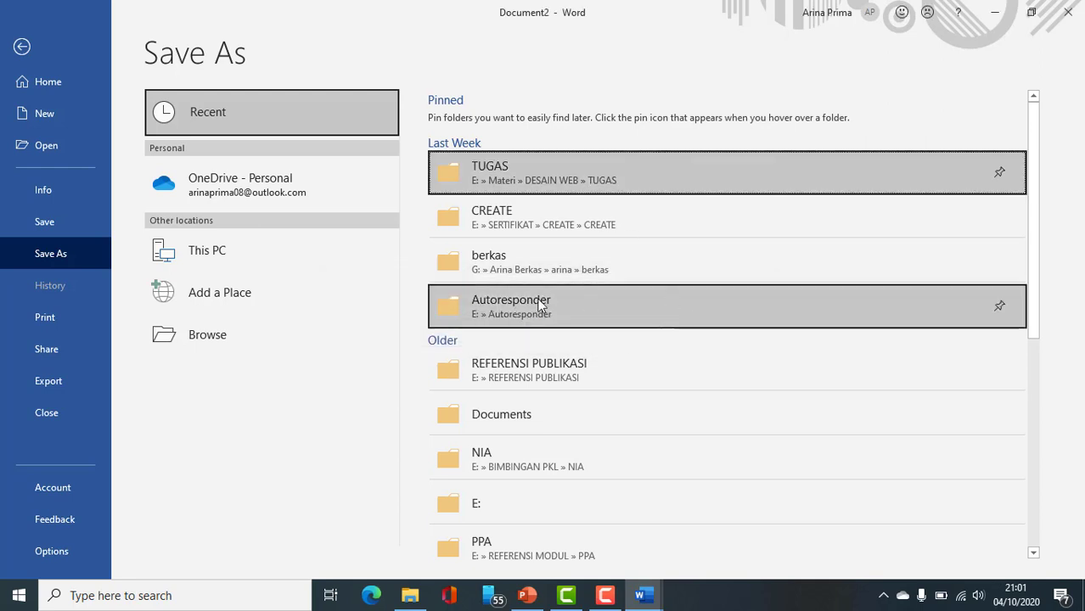
scroll(526, 340, down, 1)
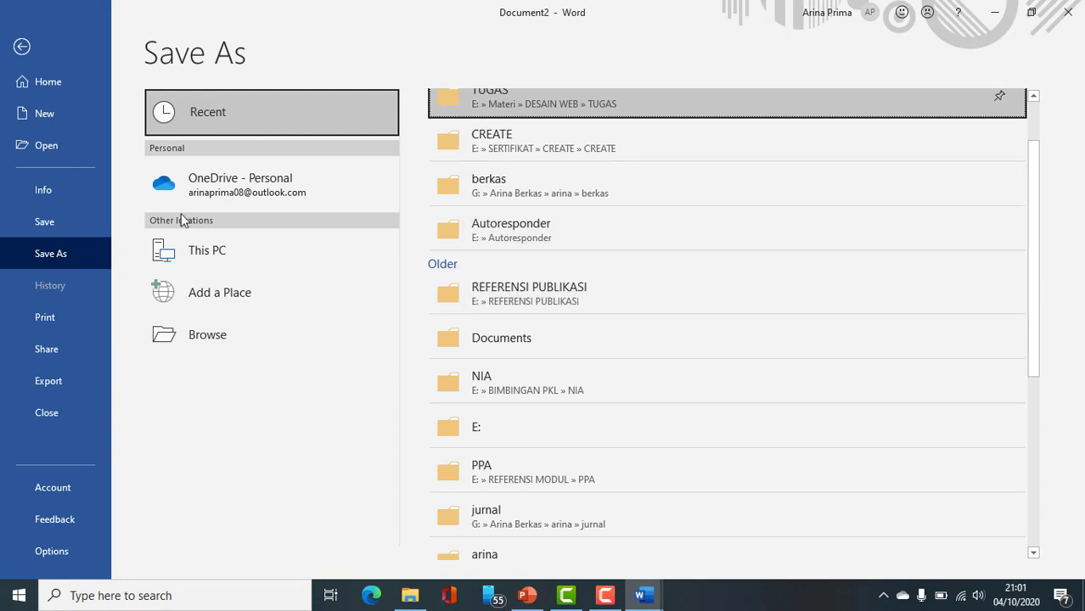
- Create a new folder named Dokumen Word on Local Disk (E:)
click(238, 351)
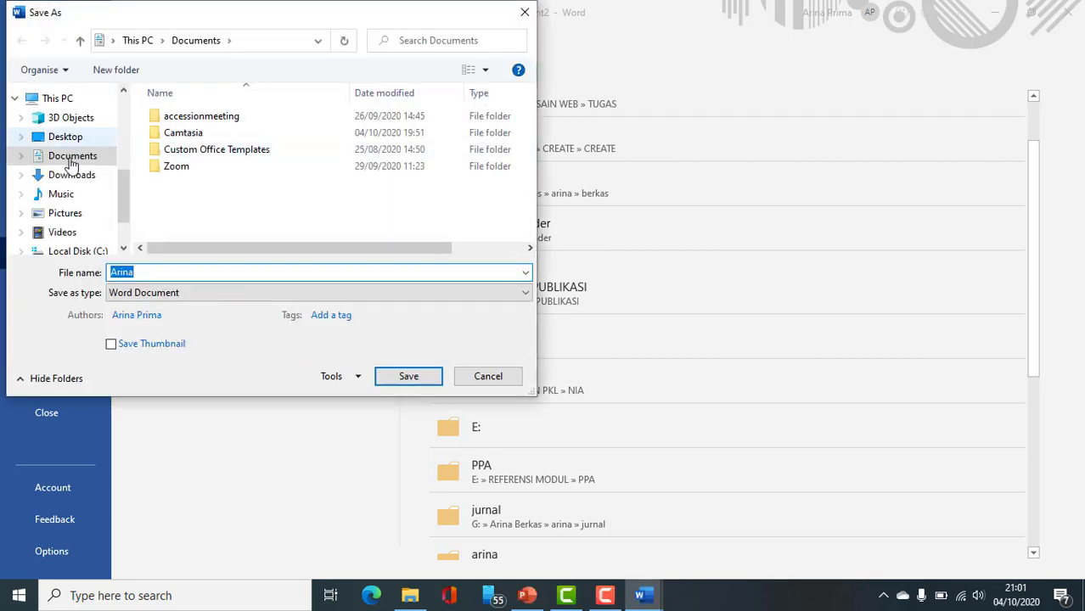
drag(125, 199, 122, 215)
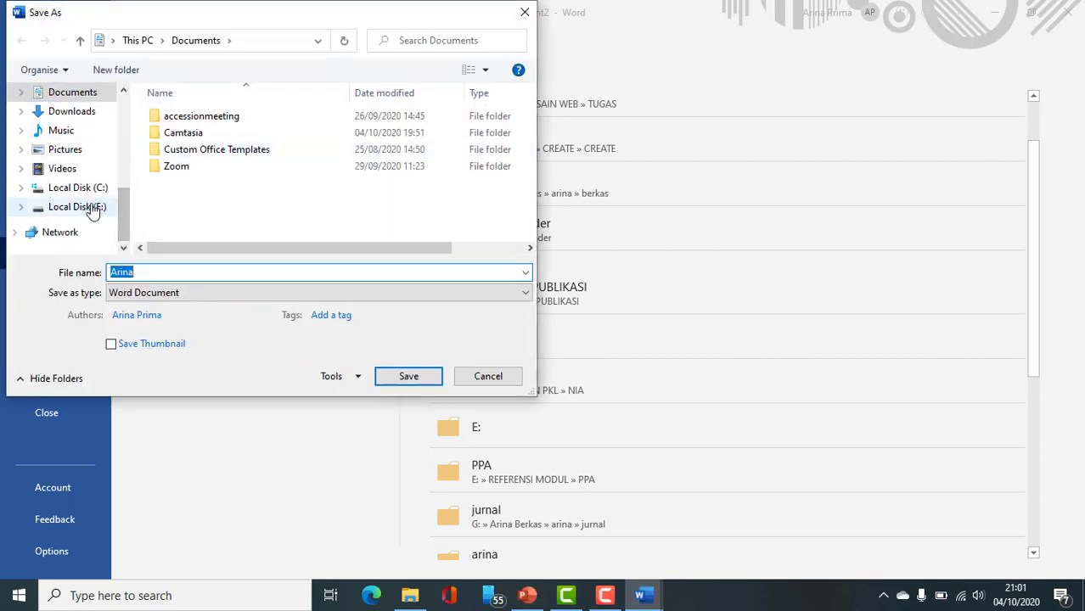
click(89, 208)
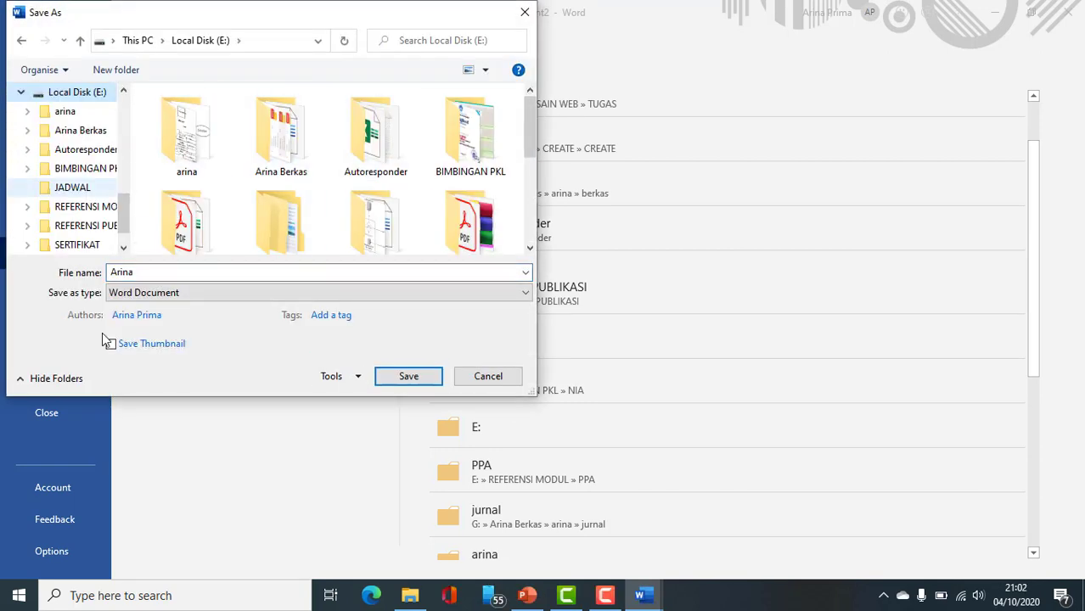
click(119, 71)
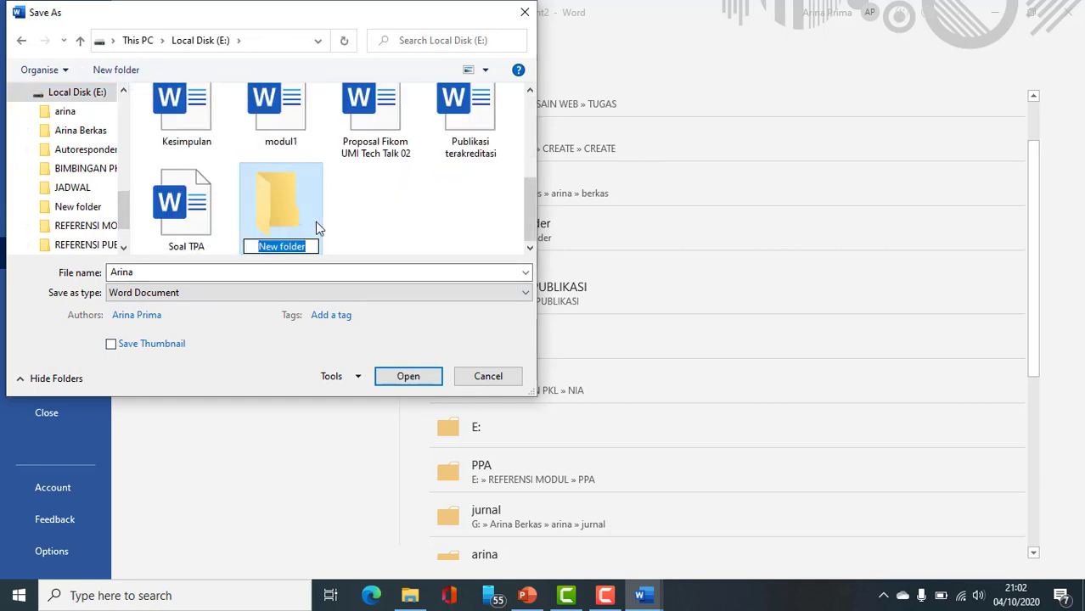
text(Dok)
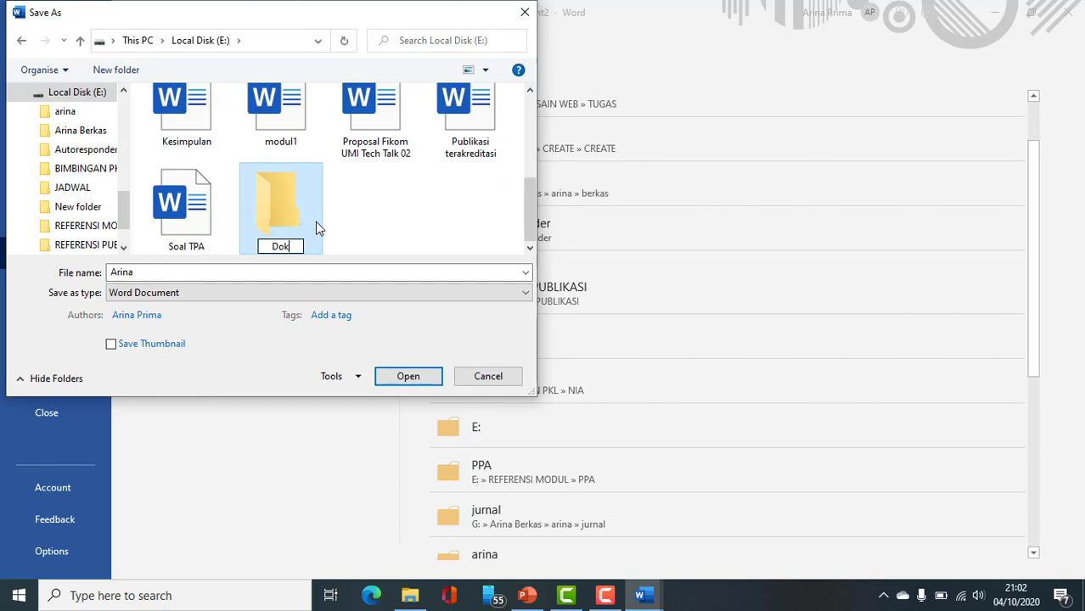
text(umen )
text(Wod)
key(BackSpace)
text(rd)
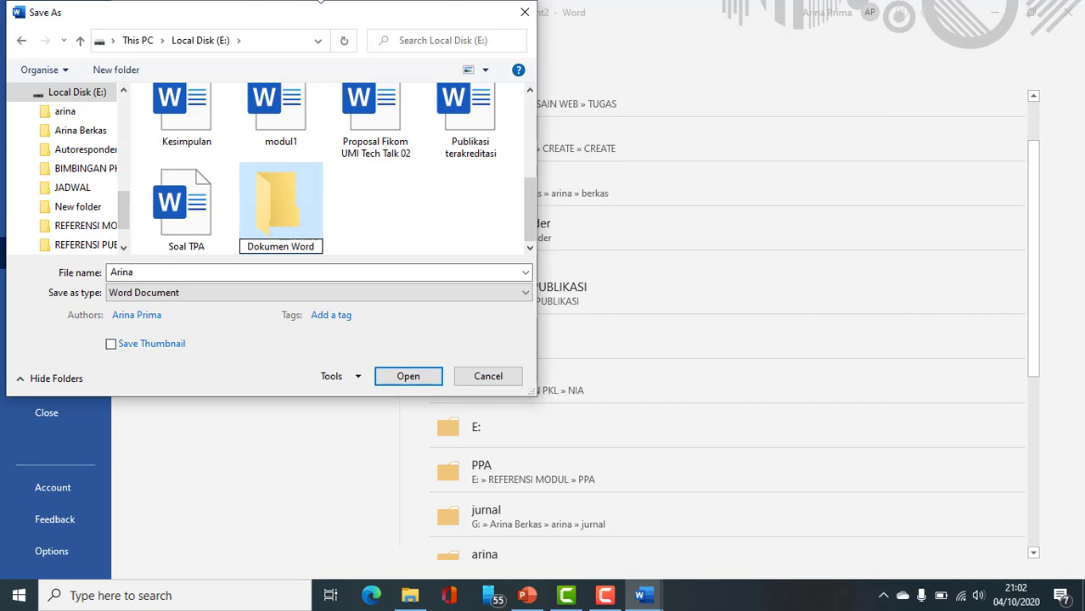
key(Return)
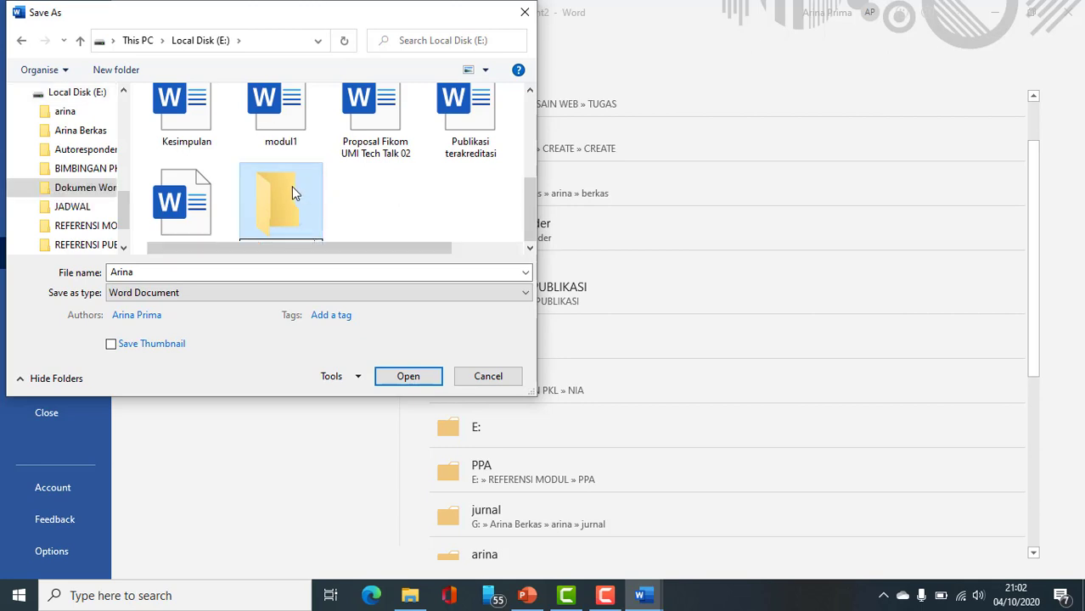
- Save the resume inside the Dokumen Word folder
double_click(291, 186)
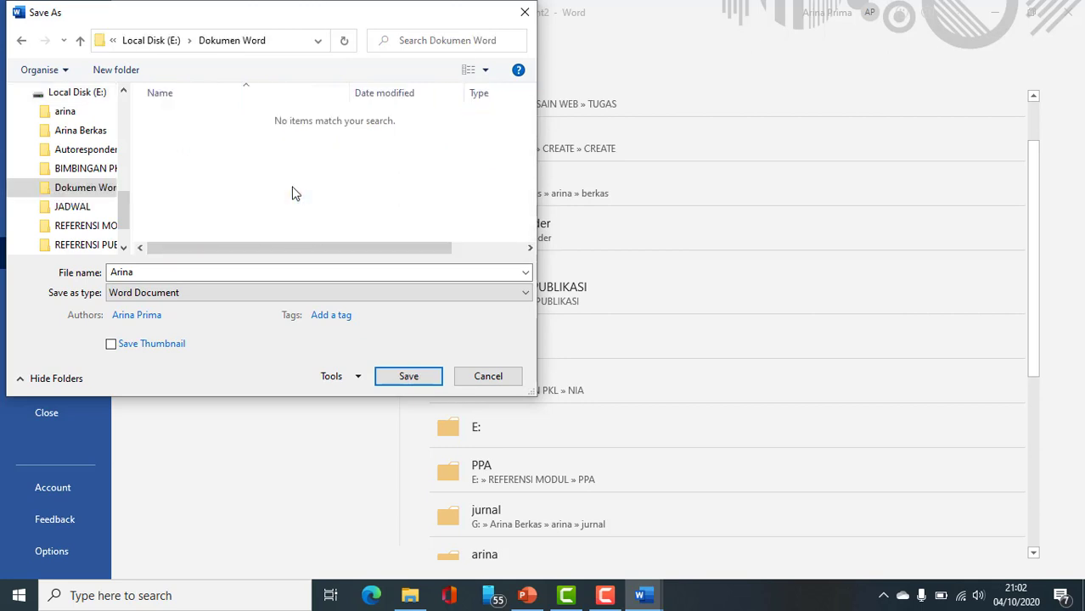
click(153, 271)
click(153, 272)
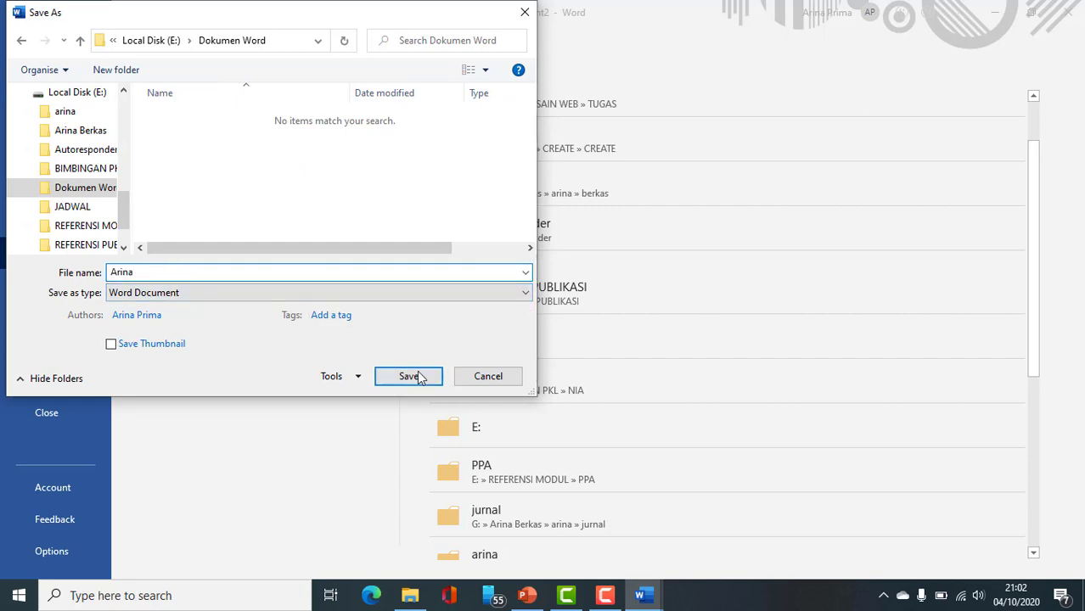
click(417, 375)
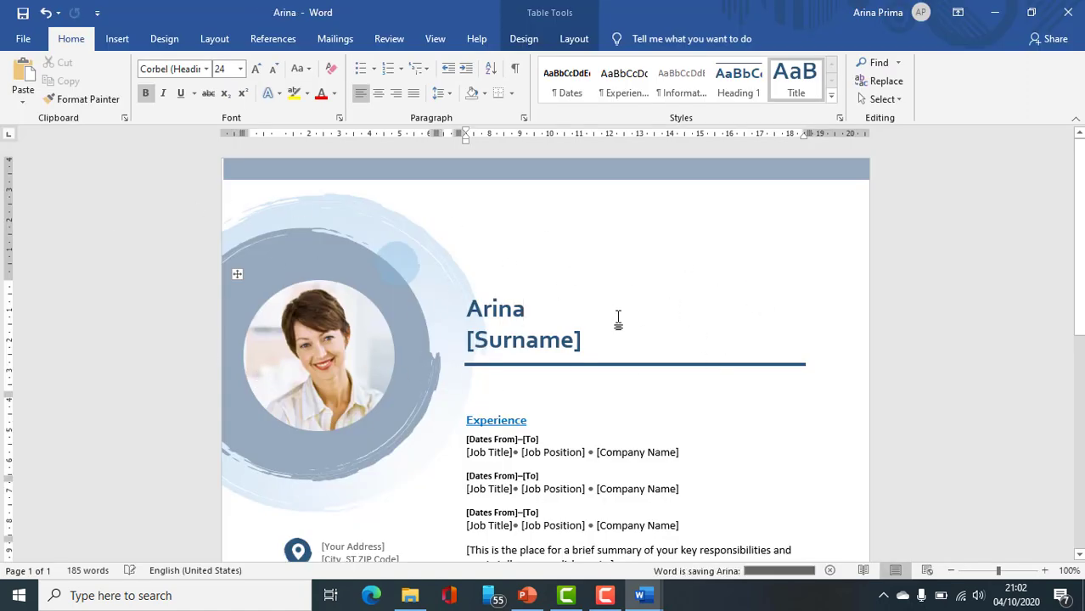
- Reopen the saved resume from Local Disk (E:) > Dokumen Word in File Explorer
click(410, 596)
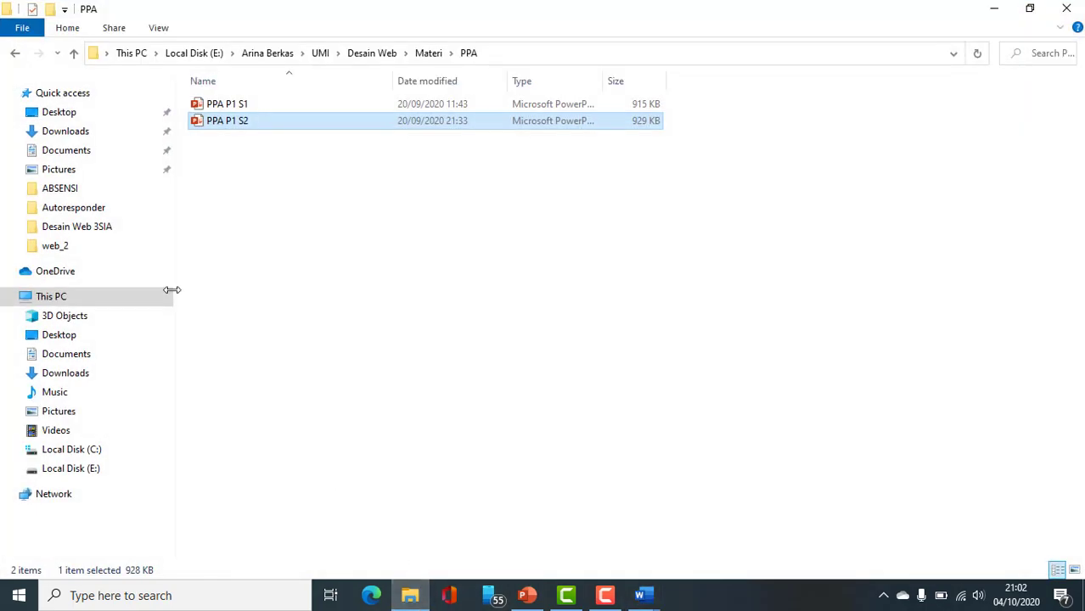
click(68, 468)
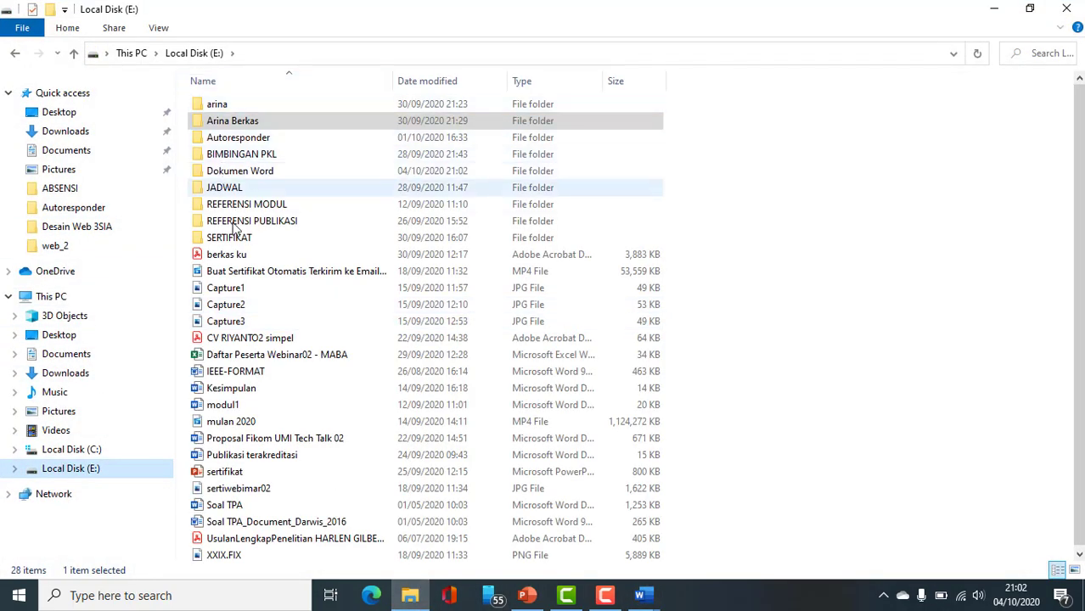
double_click(269, 175)
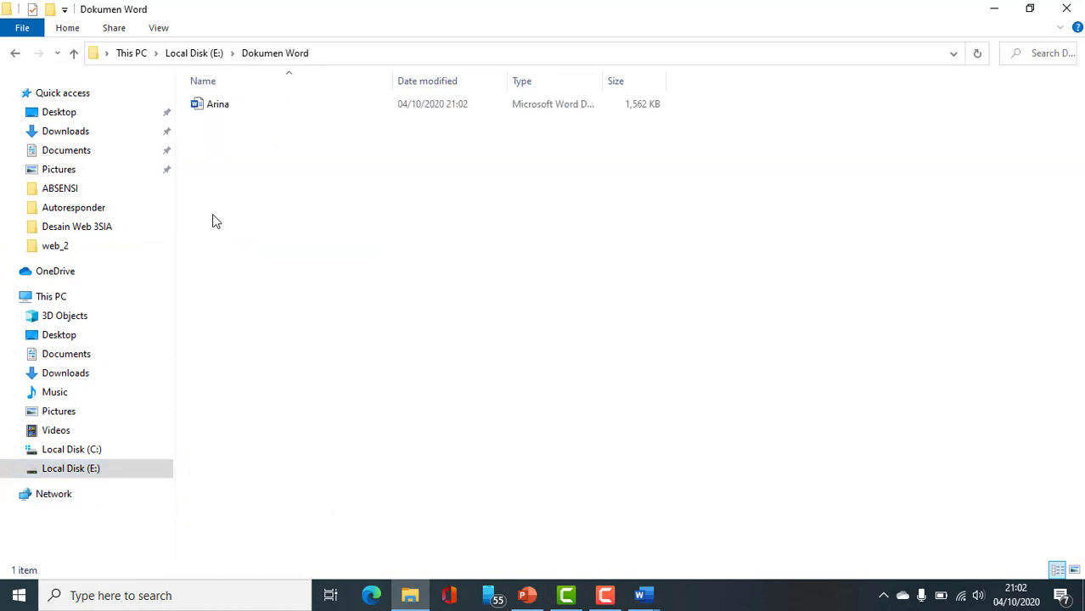
double_click(246, 103)
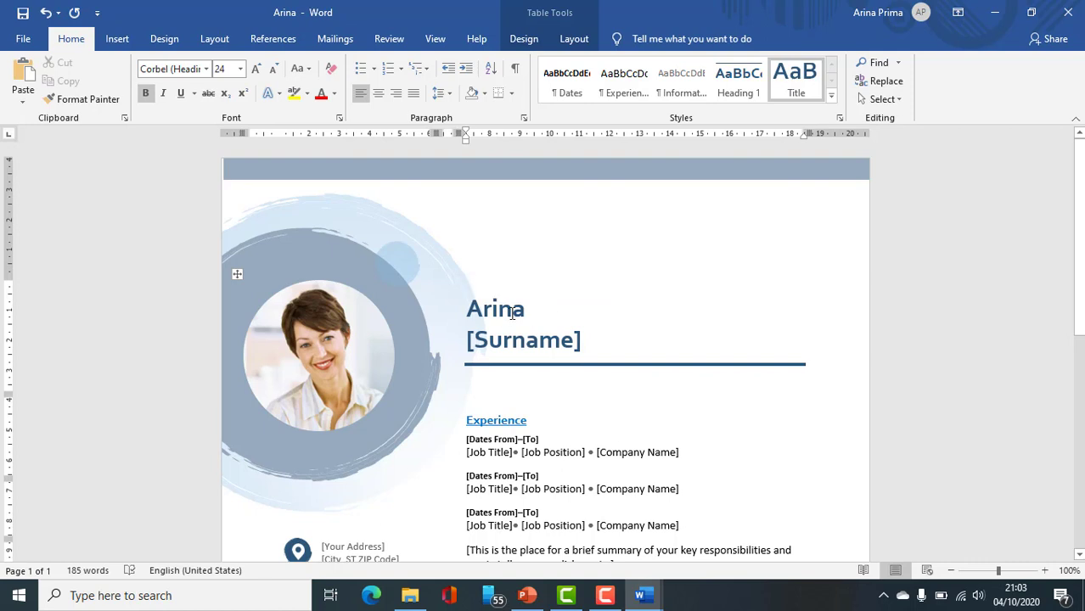
- Add a second name to the resume title's first line
text(Prima)
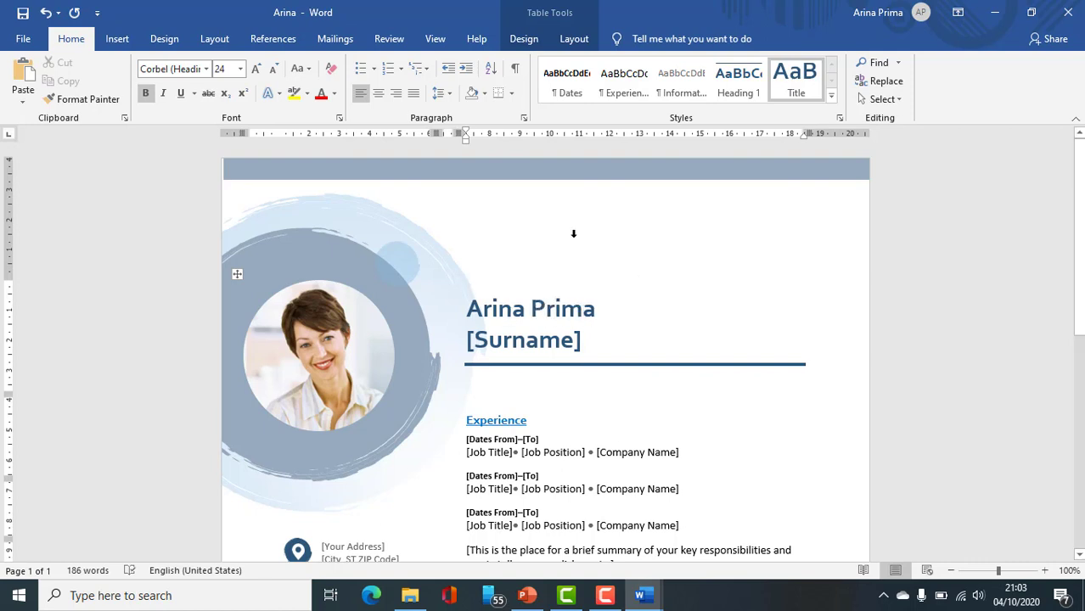
click(581, 291)
click(37, 42)
click(28, 46)
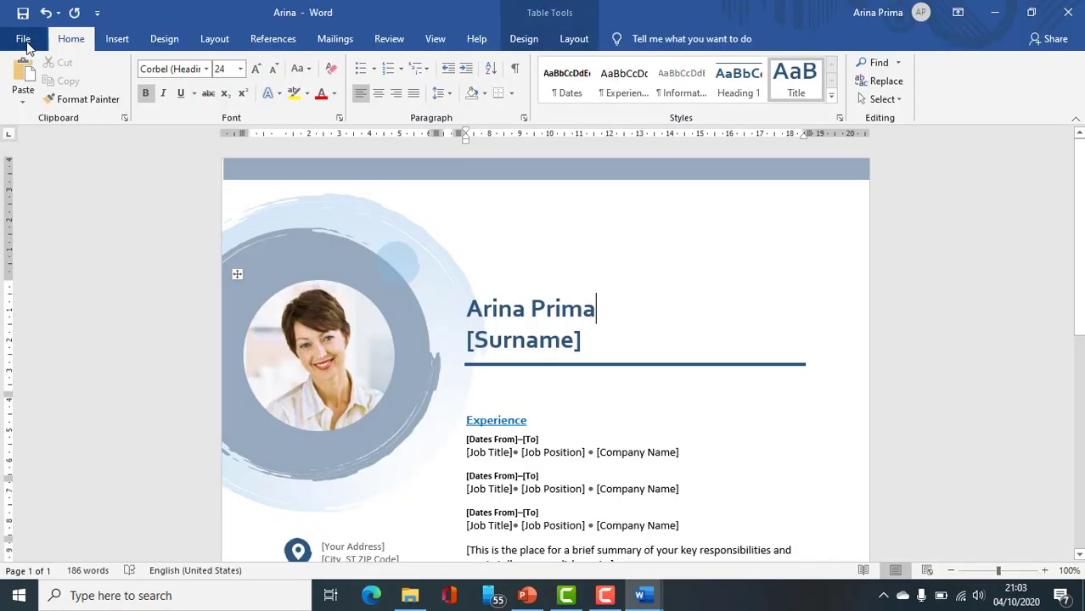
click(555, 324)
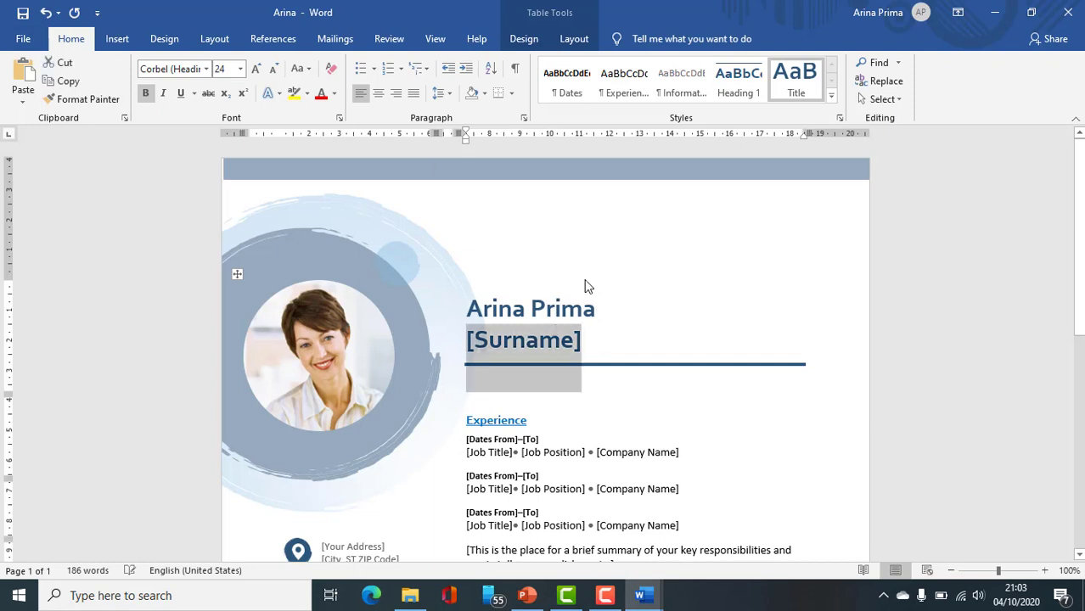
click(532, 303)
click(603, 301)
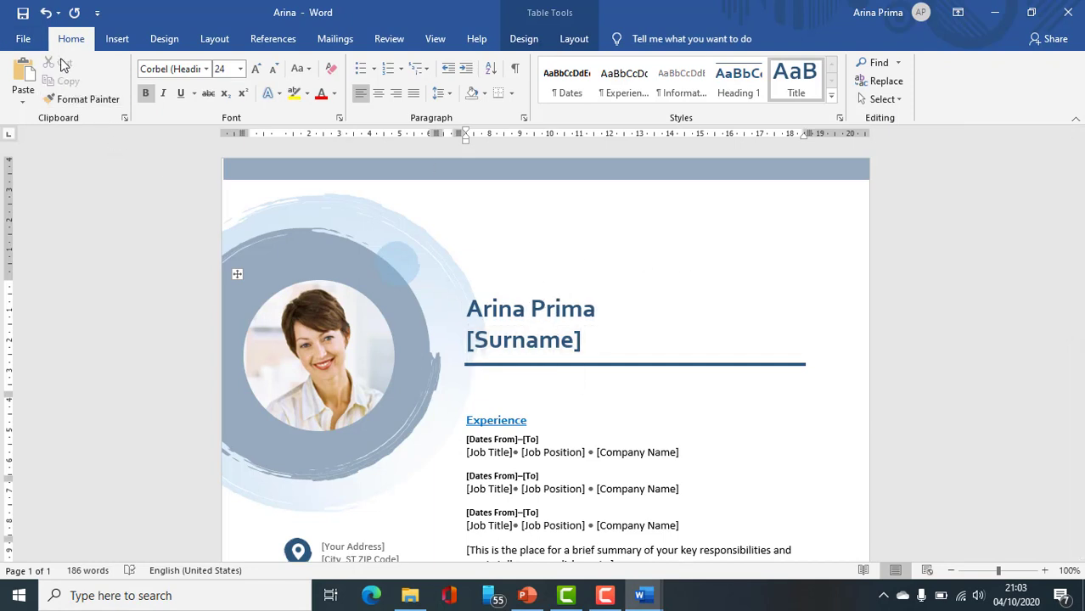
- Select each name in the title line, leaving the caret after the first name
click(24, 39)
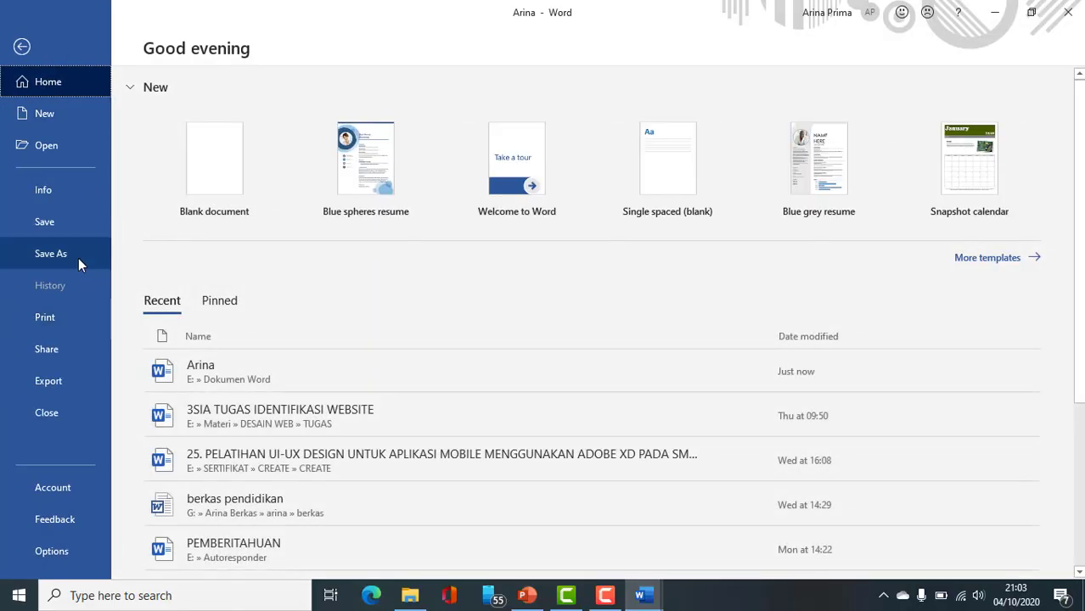
click(22, 46)
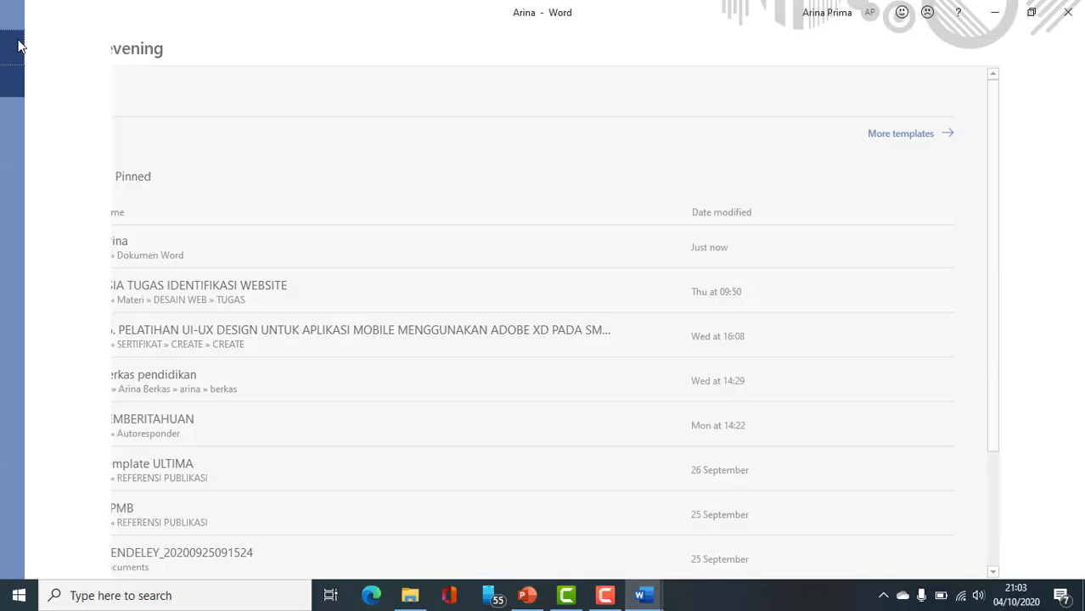
click(544, 309)
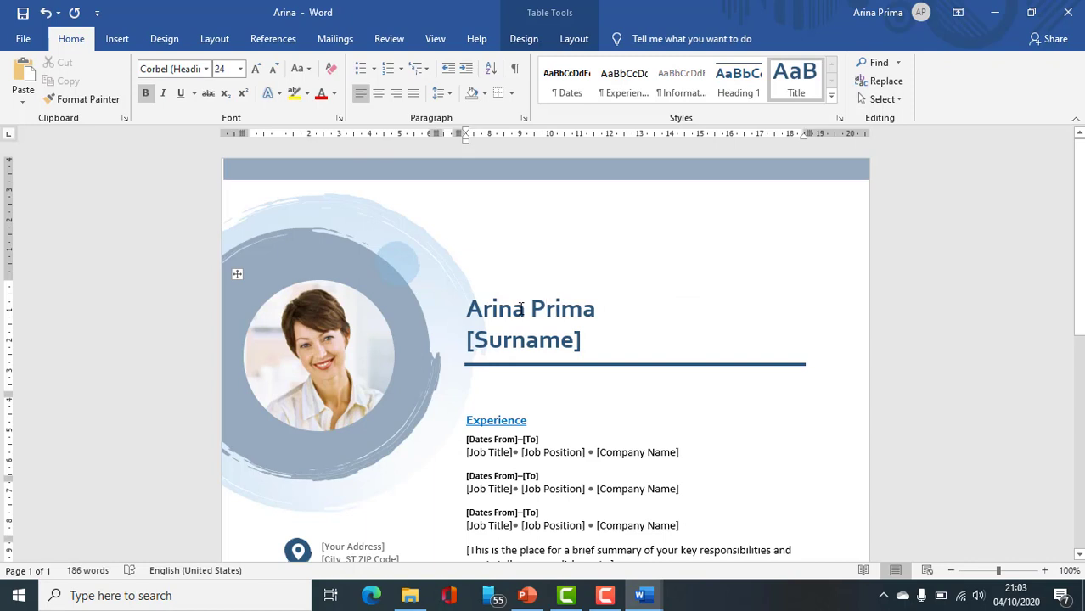
click(524, 308)
drag(533, 309, 466, 310)
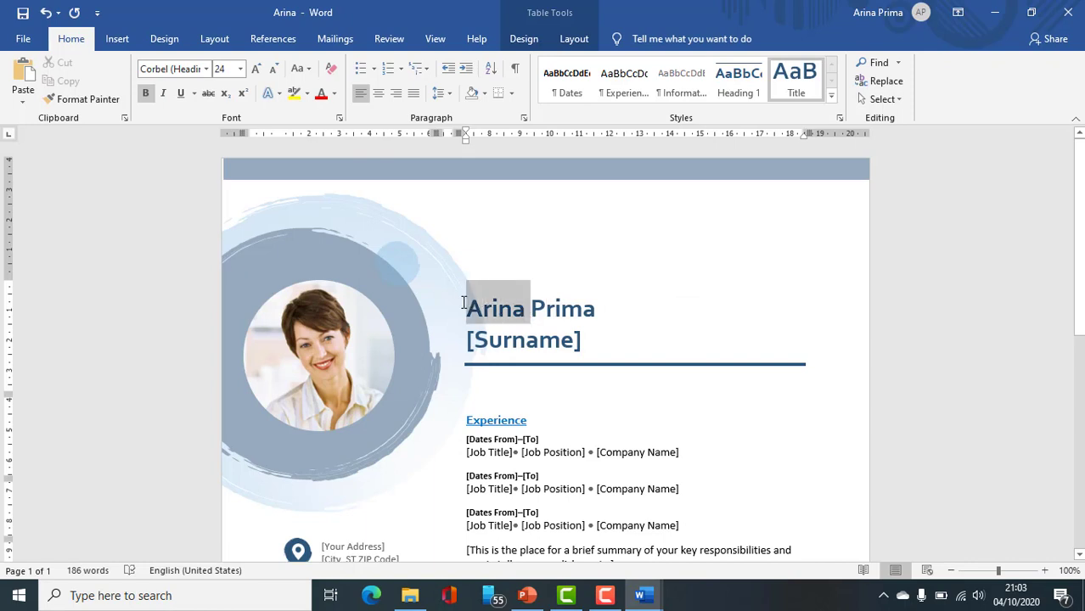
drag(613, 309, 520, 295)
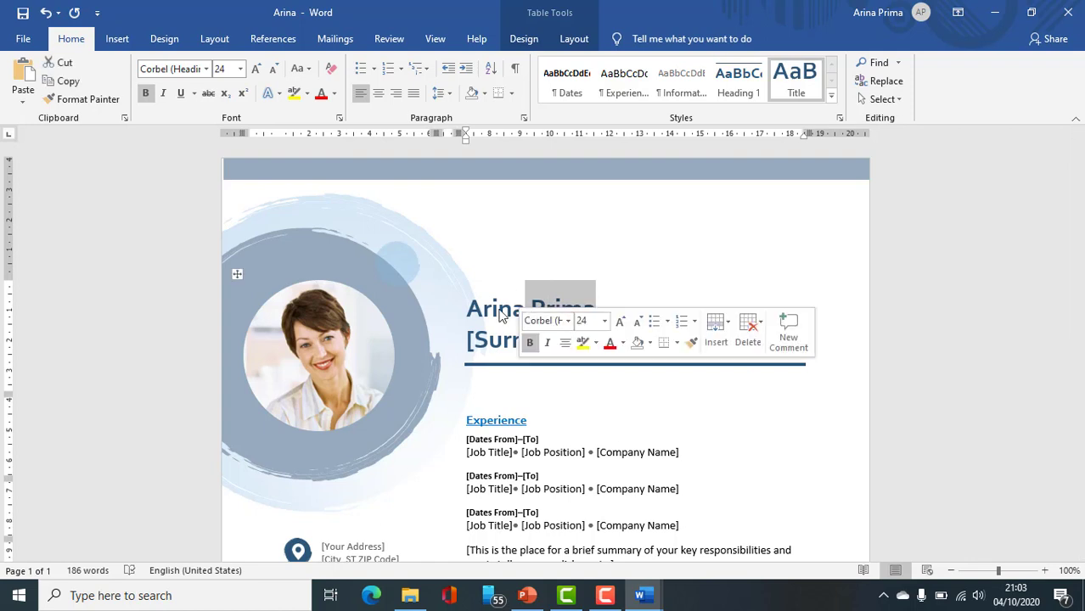
key(Home)
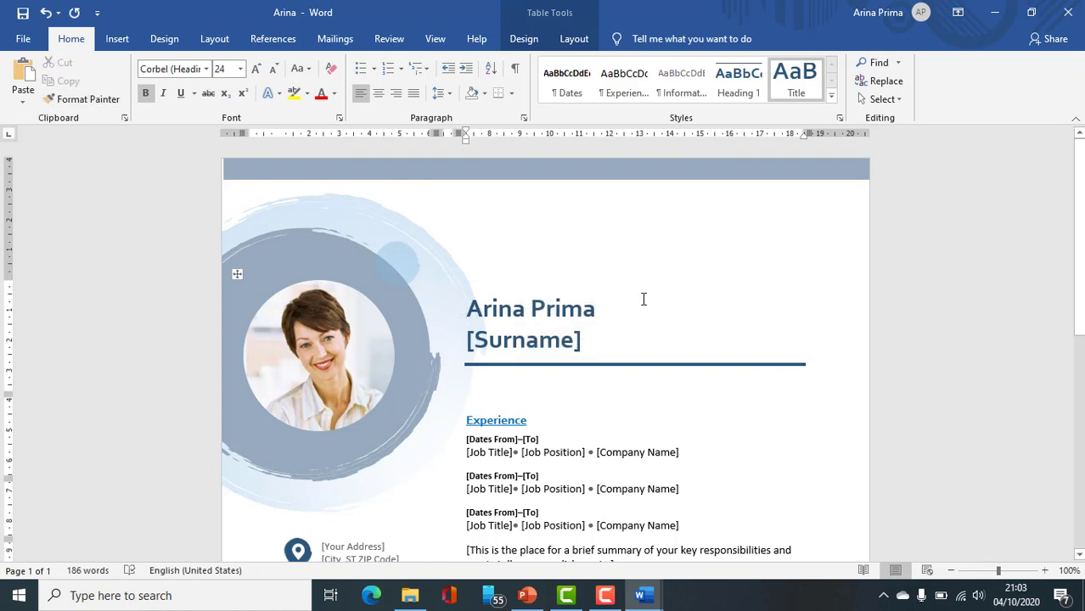
key(Right)
key(Right)
key(Right)
- Open the Save As browse dialog, then close it without saving
click(23, 38)
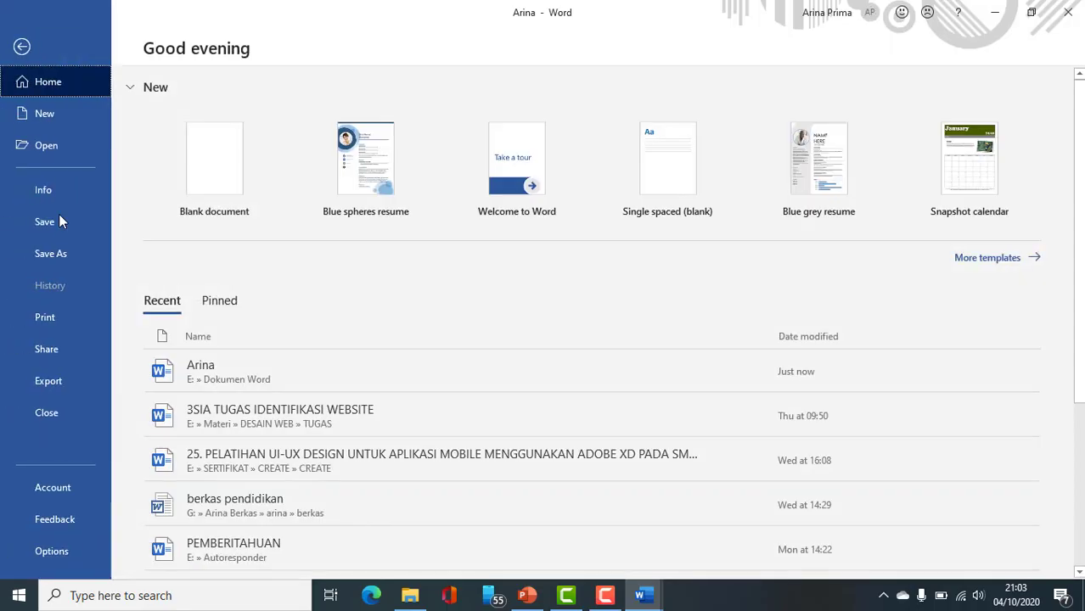
click(51, 254)
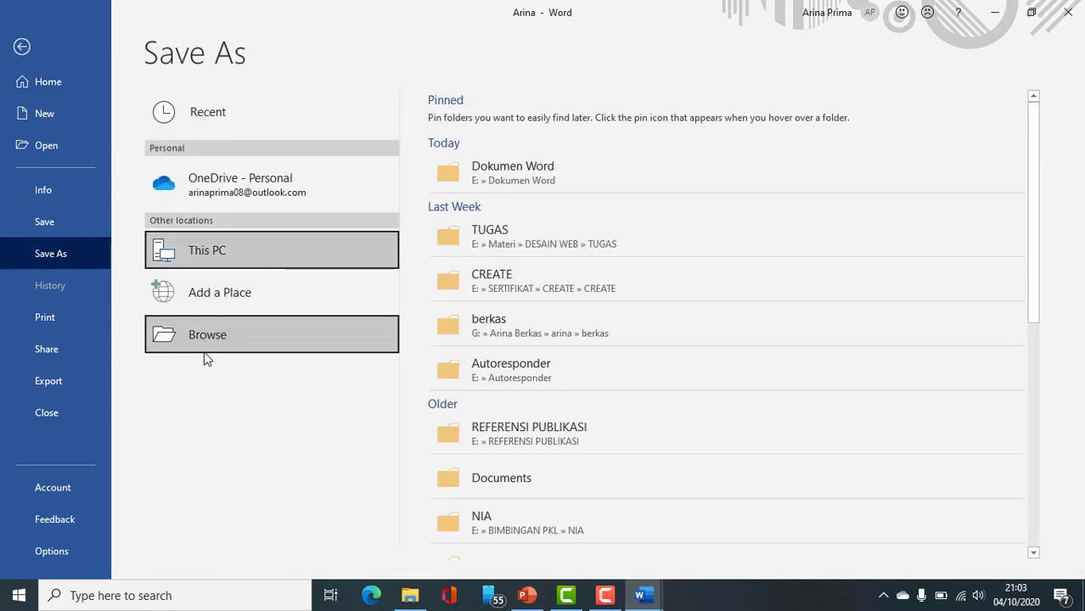
click(203, 355)
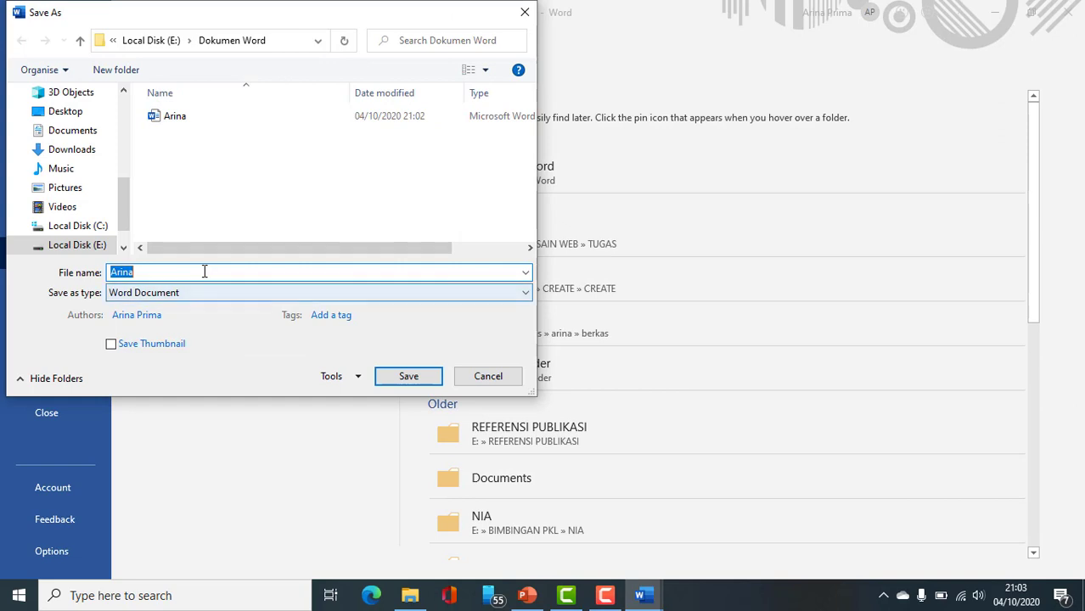
click(203, 271)
text(Prima)
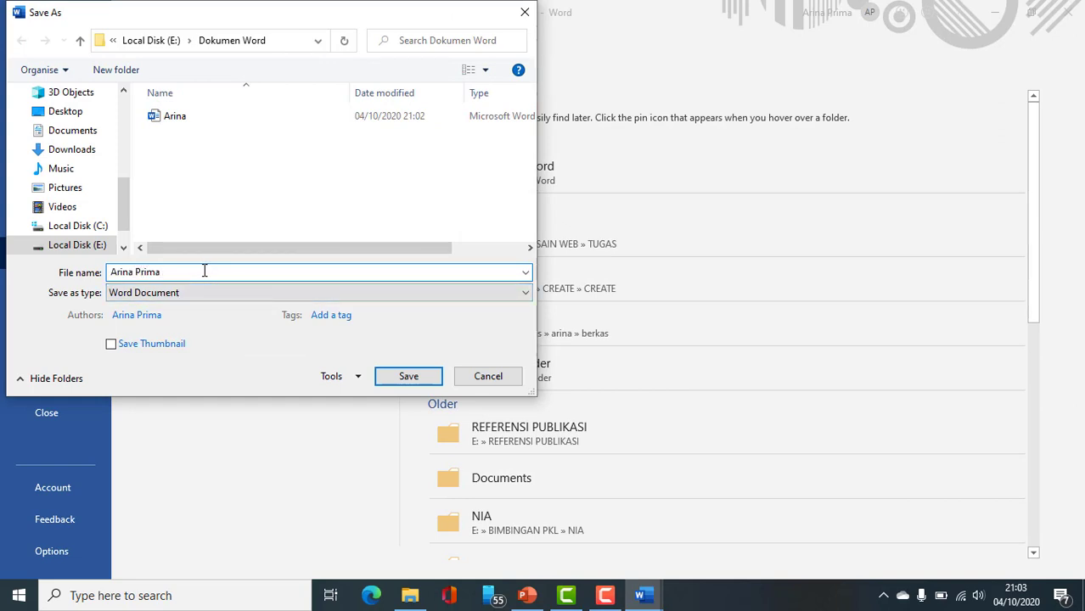
click(525, 12)
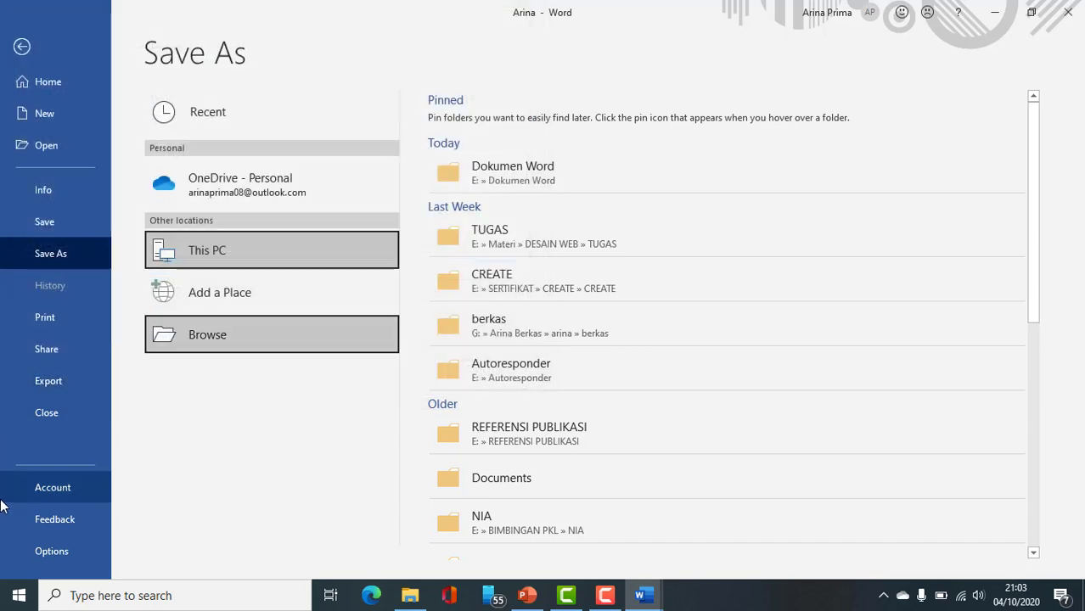
- Save a copy in E:\Dokumen Word under the user's full name
click(61, 253)
double_click(314, 250)
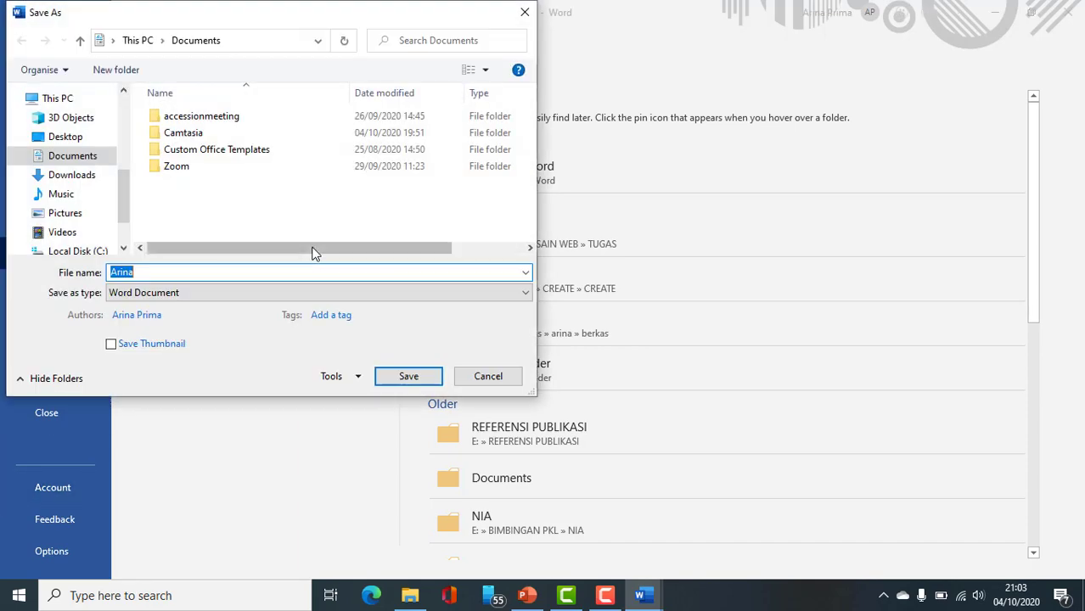
scroll(119, 229, down, 3)
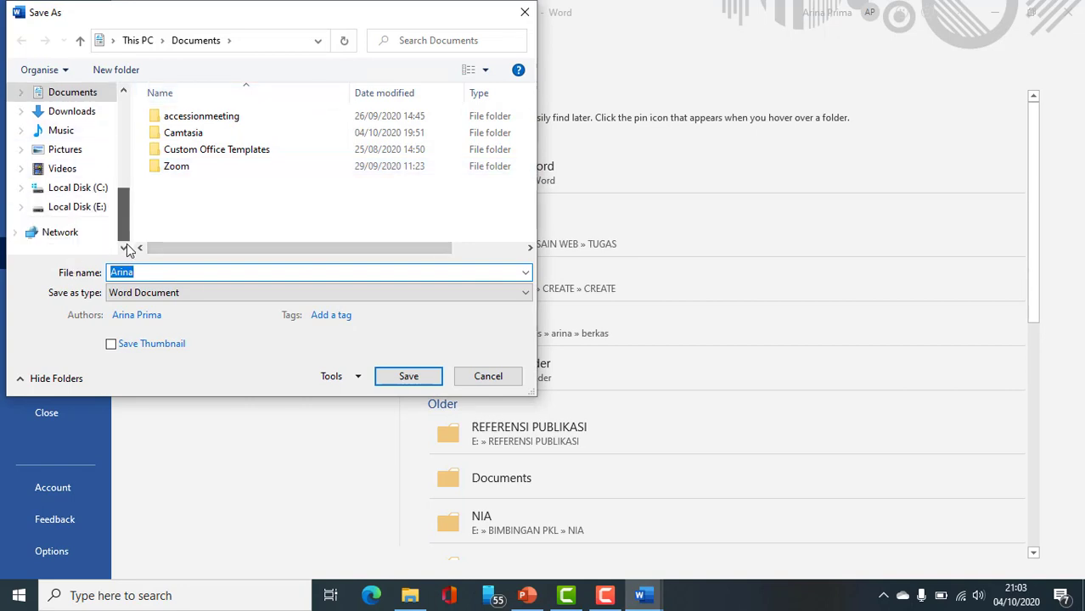
click(100, 212)
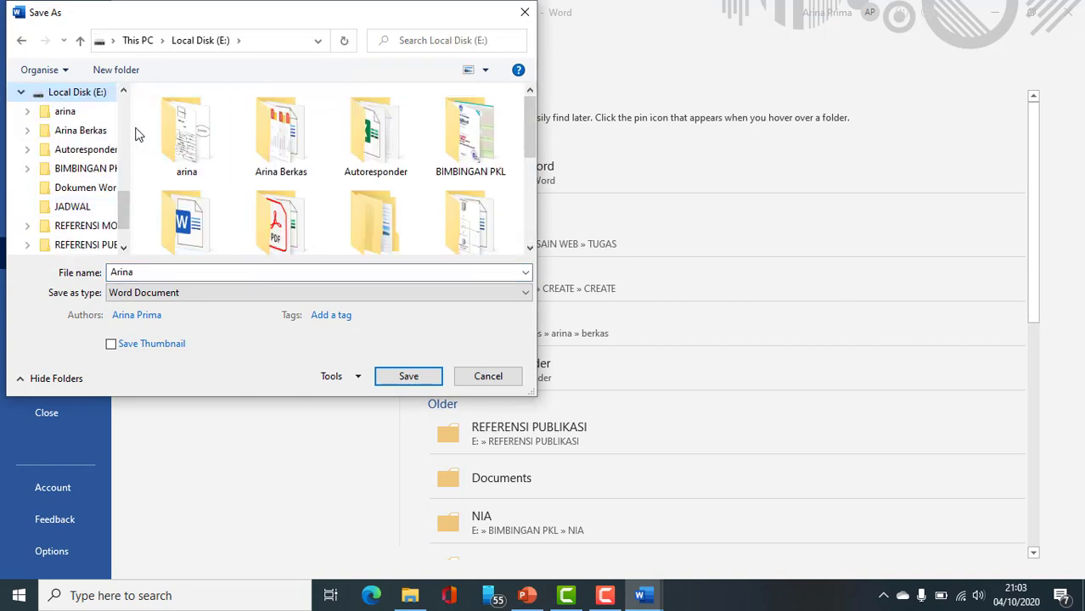
scroll(212, 233, down, 1)
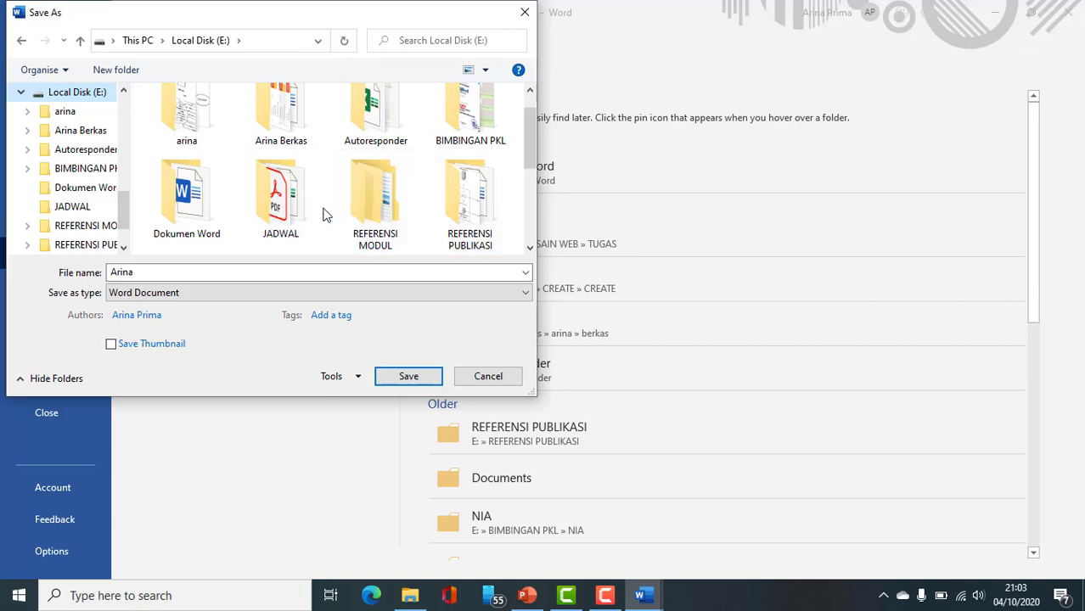
click(192, 214)
double_click(192, 214)
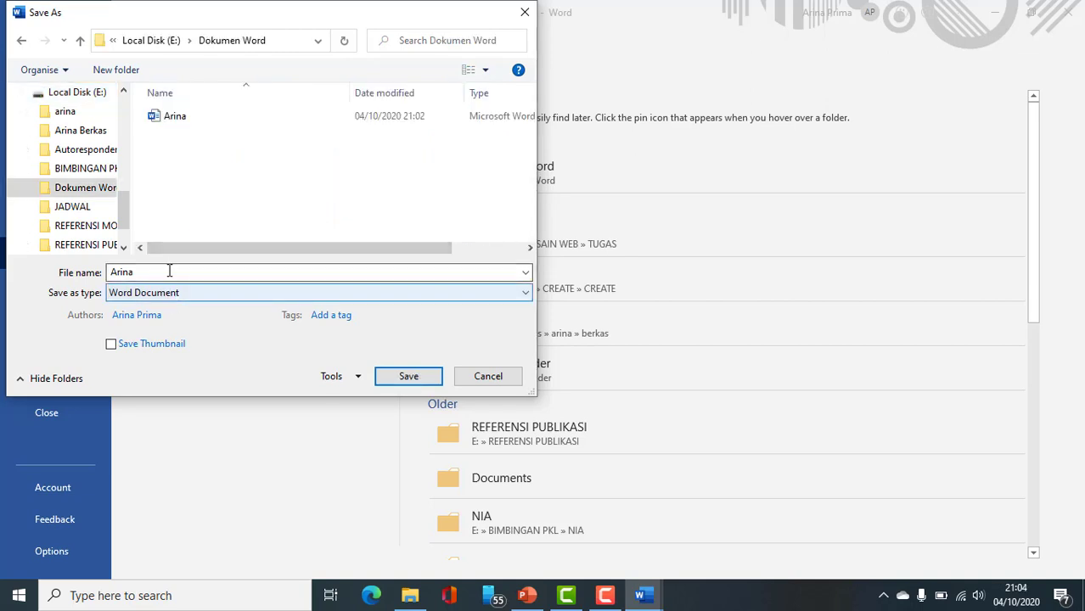
double_click(172, 271)
click(175, 275)
text(Prima)
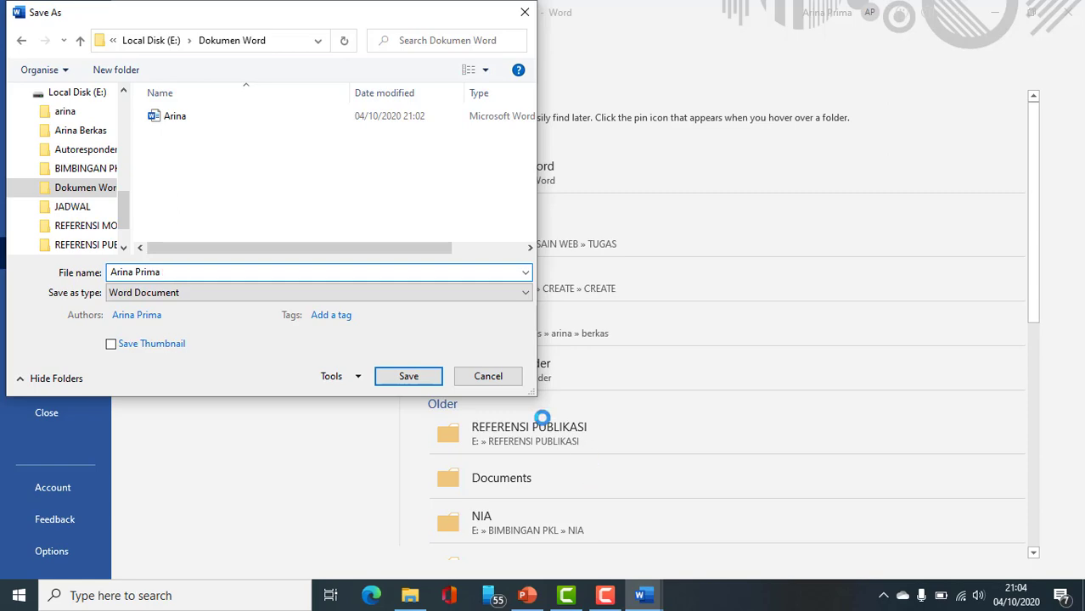
click(388, 382)
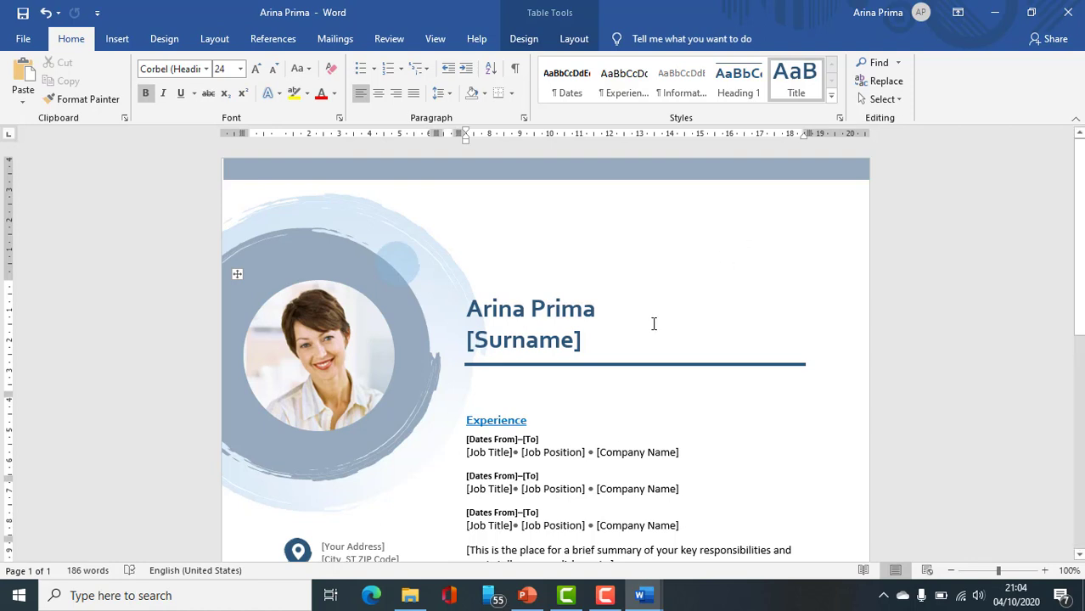
- Select the [Surname] placeholder under the name line, then go to the File home page
click(598, 337)
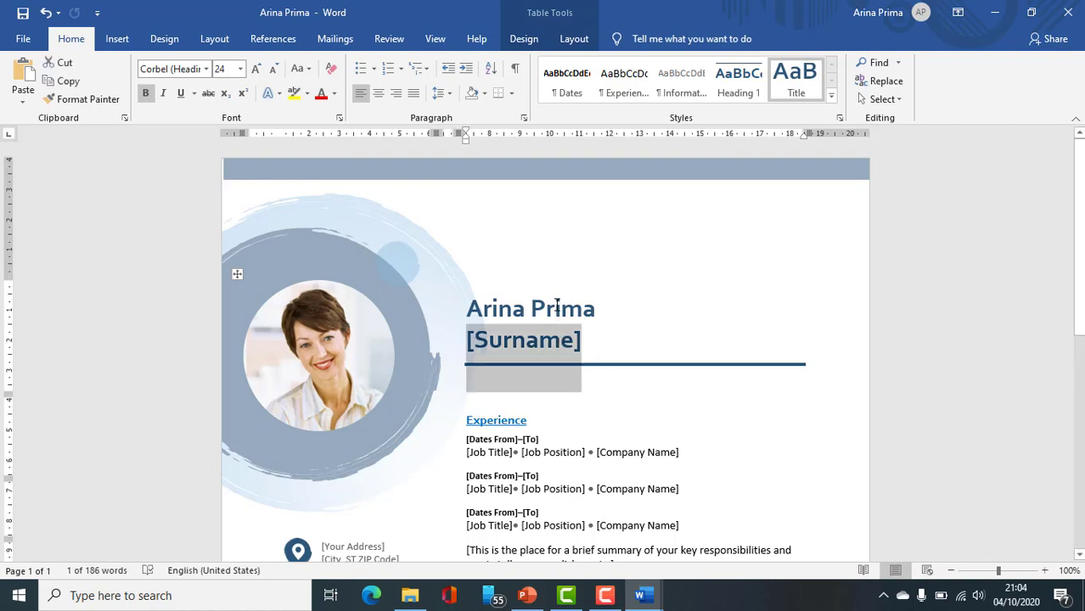
click(557, 306)
click(531, 309)
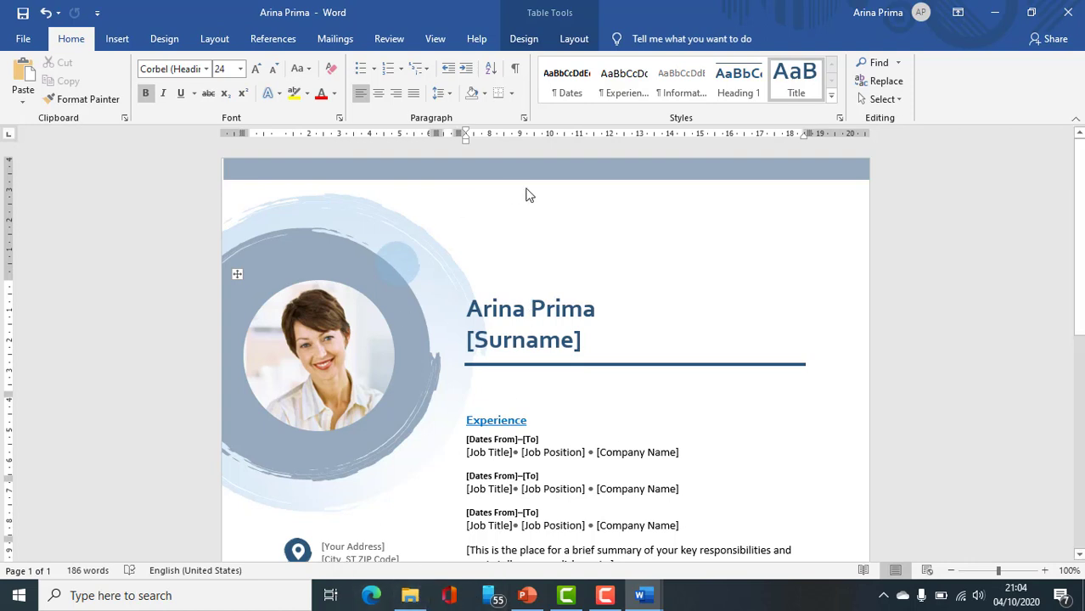
click(521, 323)
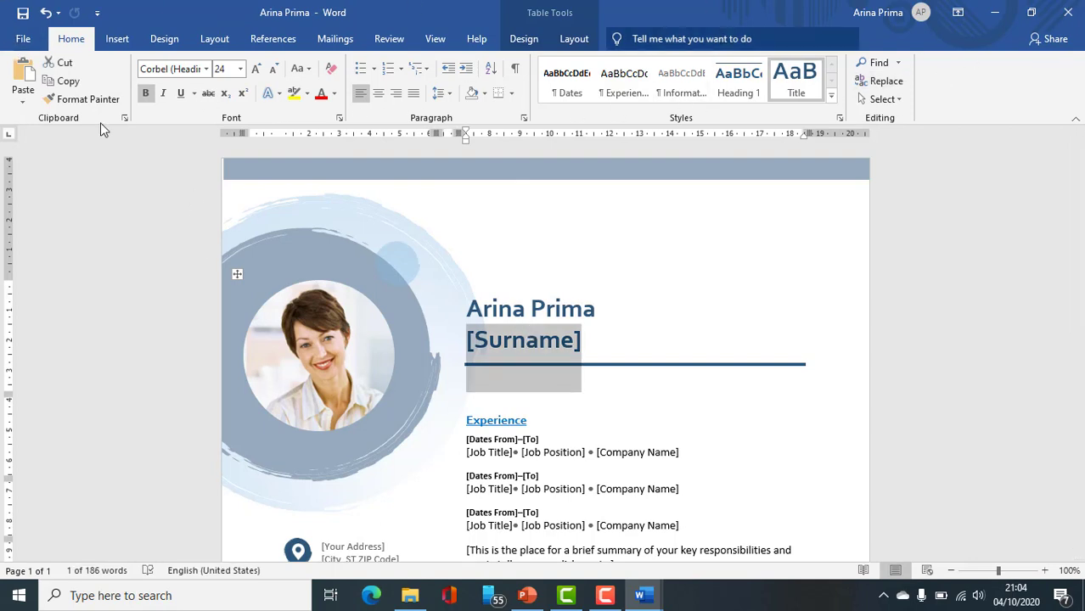
click(23, 42)
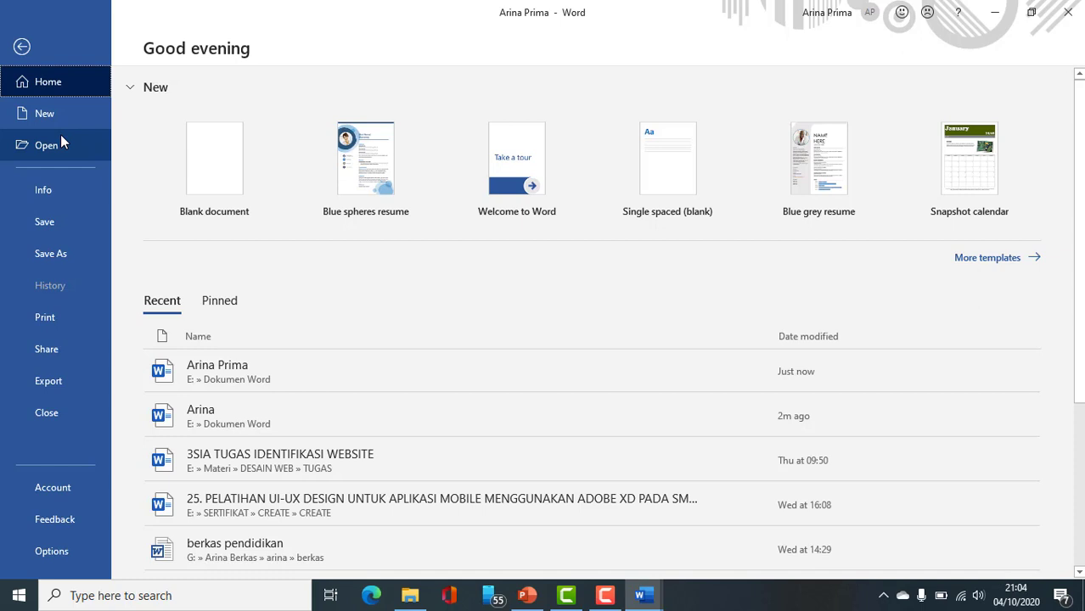
- Scroll through the Open page's recent documents list looking for the paper
click(52, 154)
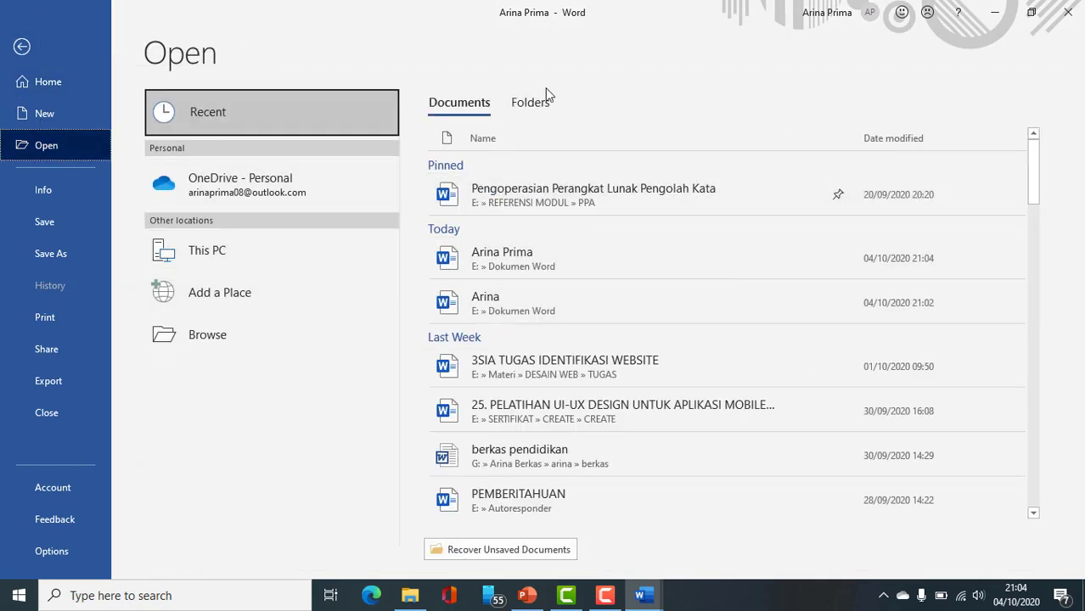
scroll(521, 373, down, 2)
scroll(520, 433, down, 2)
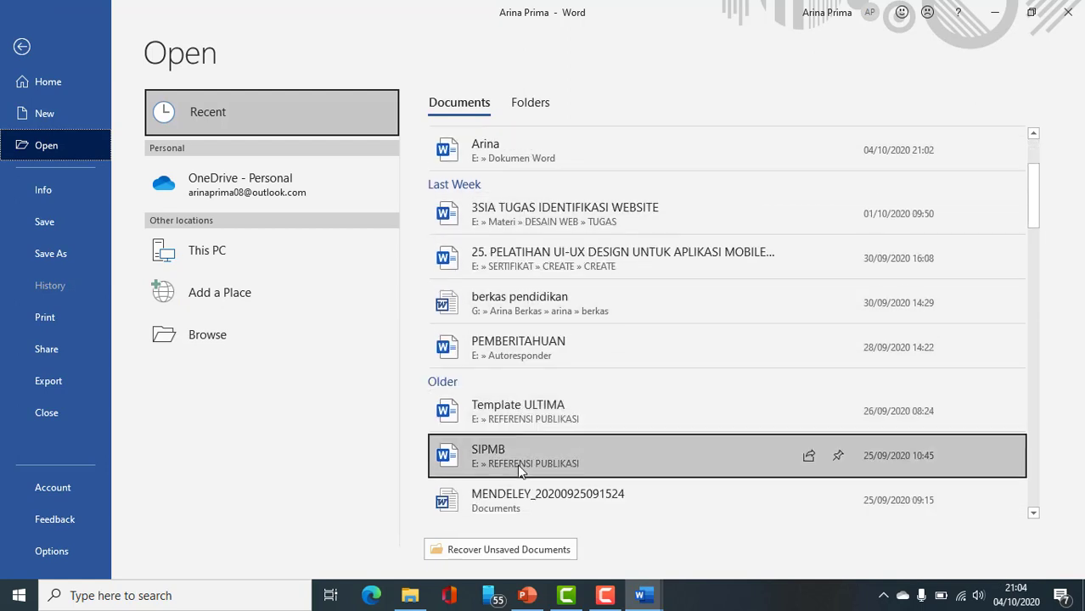
scroll(520, 470, down, 2)
scroll(516, 478, down, 1)
scroll(518, 480, down, 5)
scroll(526, 459, down, 1)
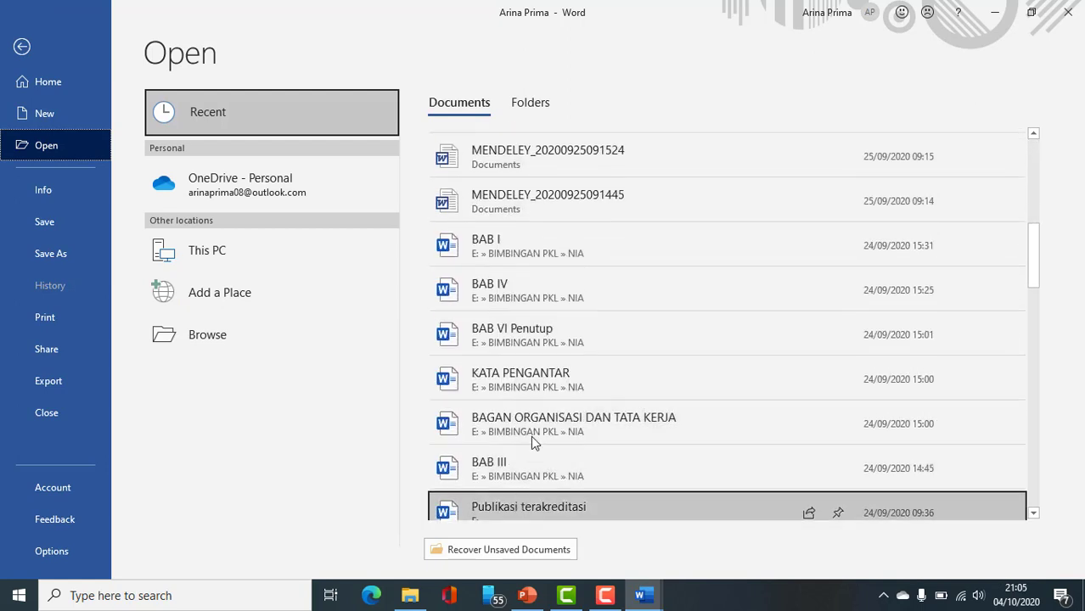
scroll(530, 435, down, 3)
scroll(526, 467, down, 4)
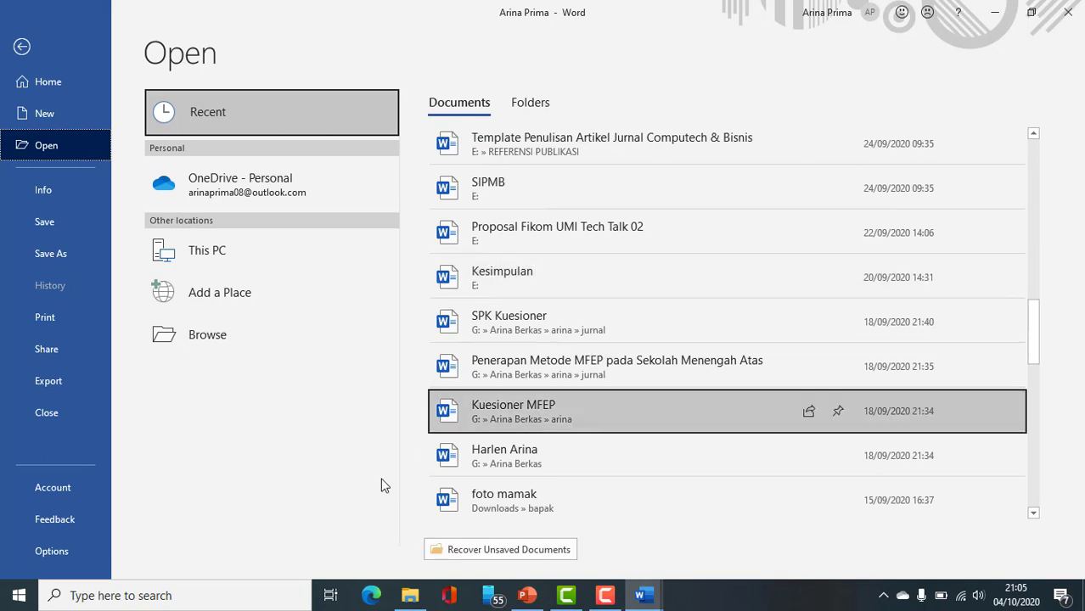
- Browse to the top of Local Disk (E:) and open IEEE-FORMAT
click(223, 349)
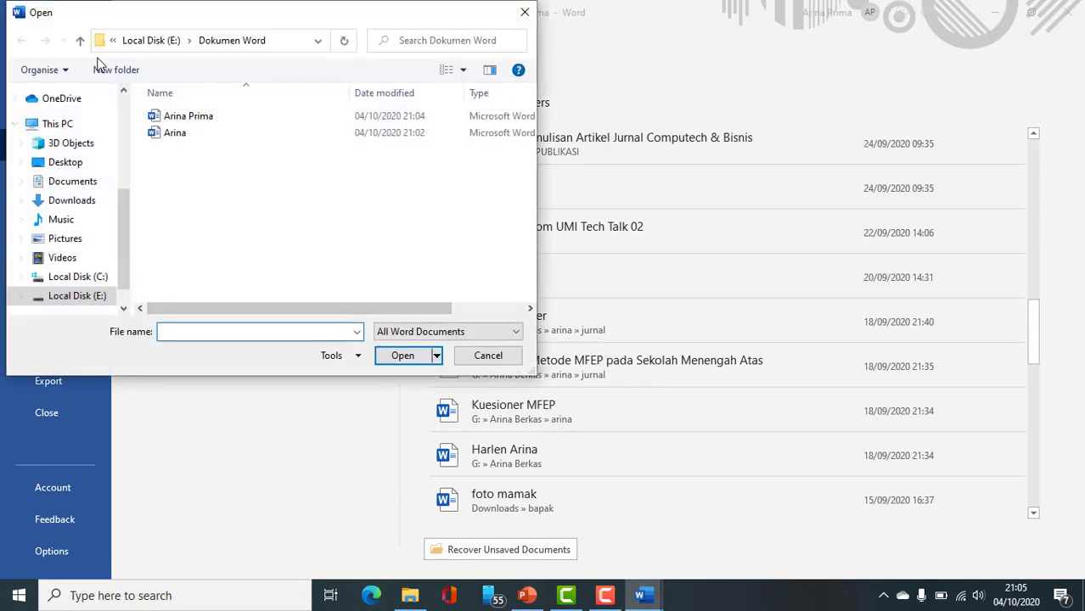
click(161, 43)
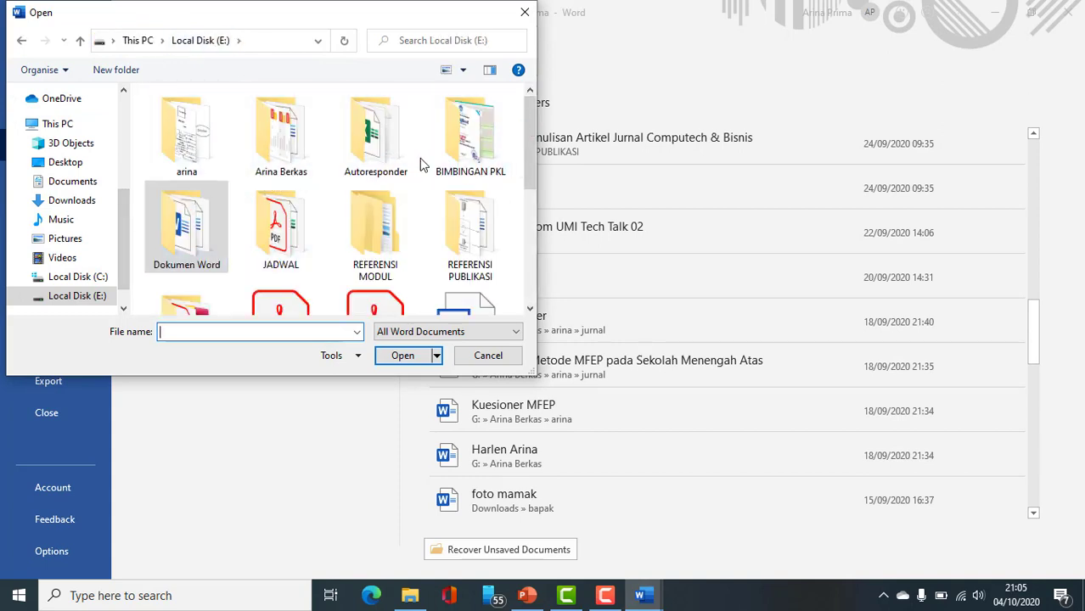
scroll(242, 213, down, 1)
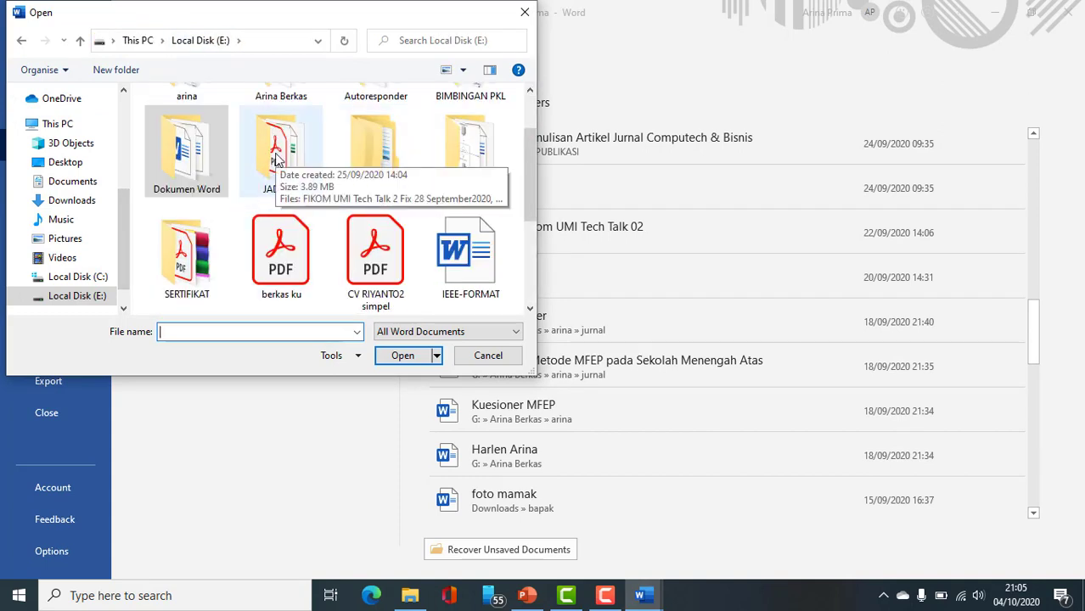
click(473, 270)
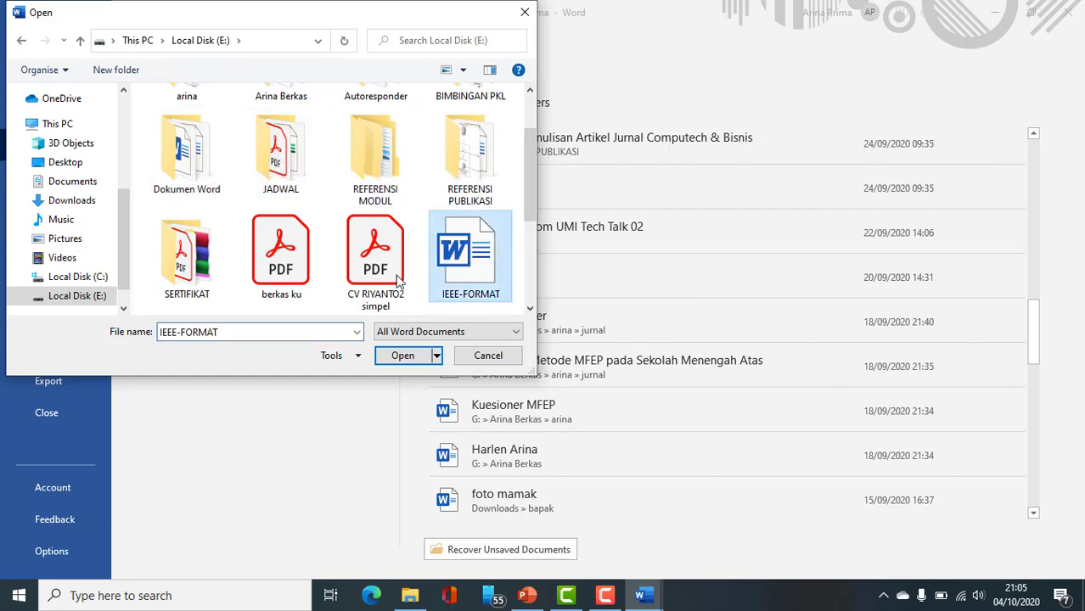
scroll(526, 257, down, 1)
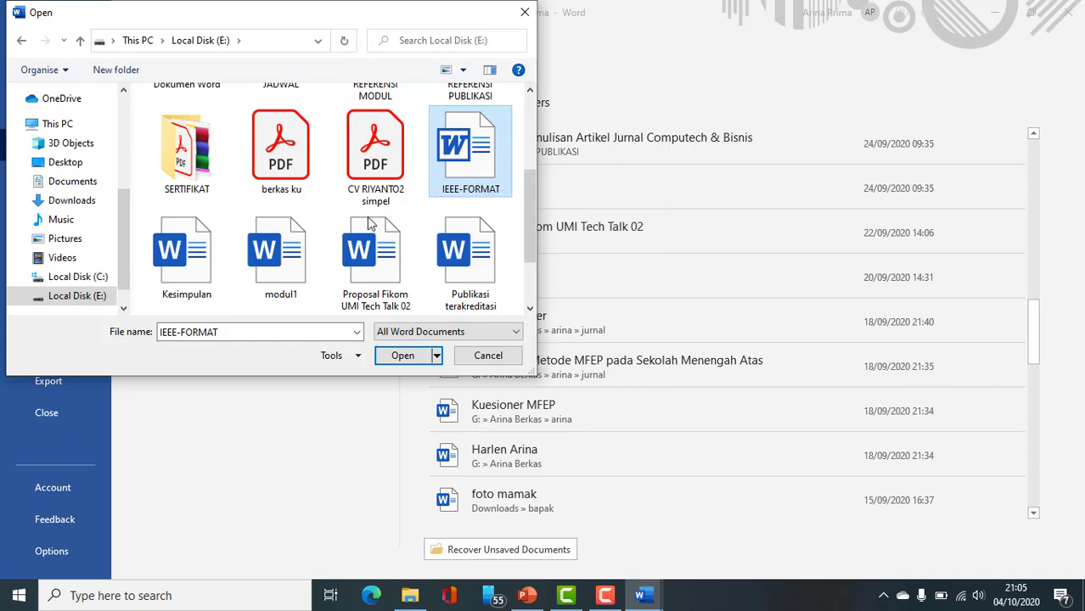
double_click(470, 170)
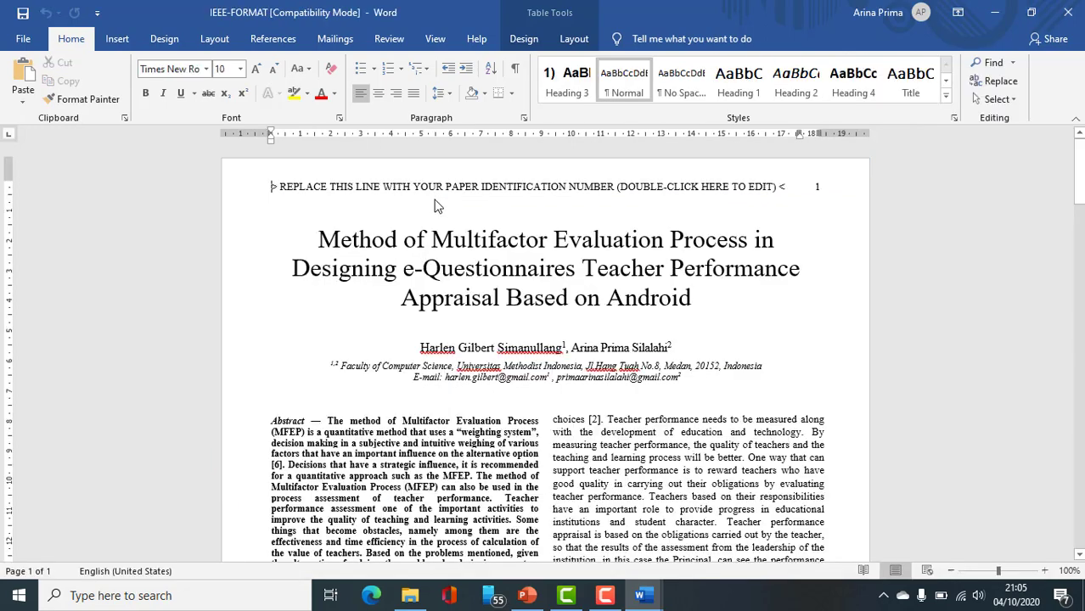
- Browse Local Disk (E:) from File > Open and pick Soal TPA instead of Publikasi terakreditasi
click(393, 248)
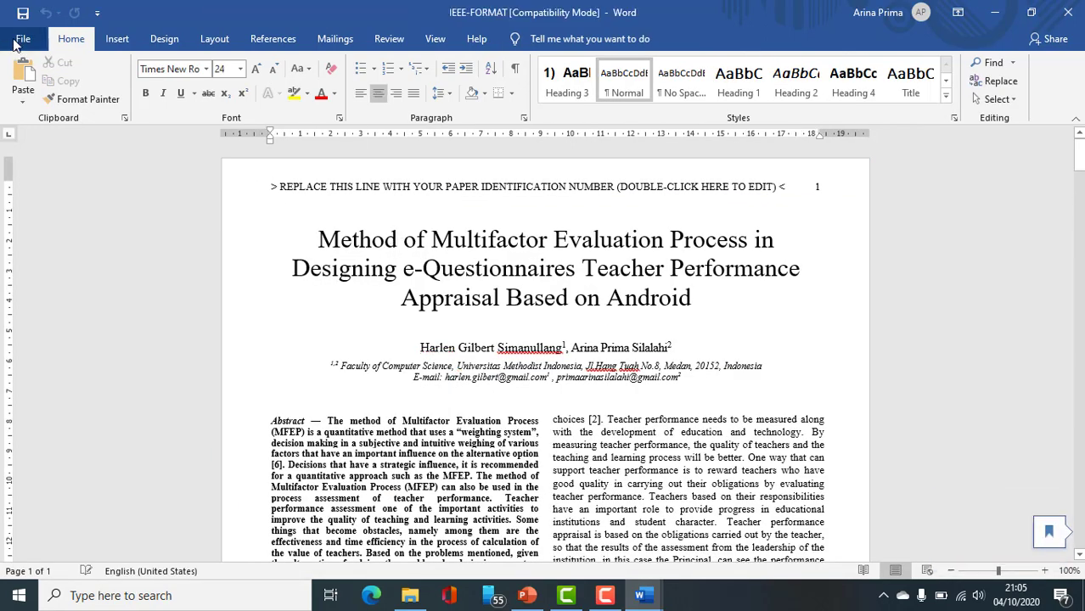
click(19, 41)
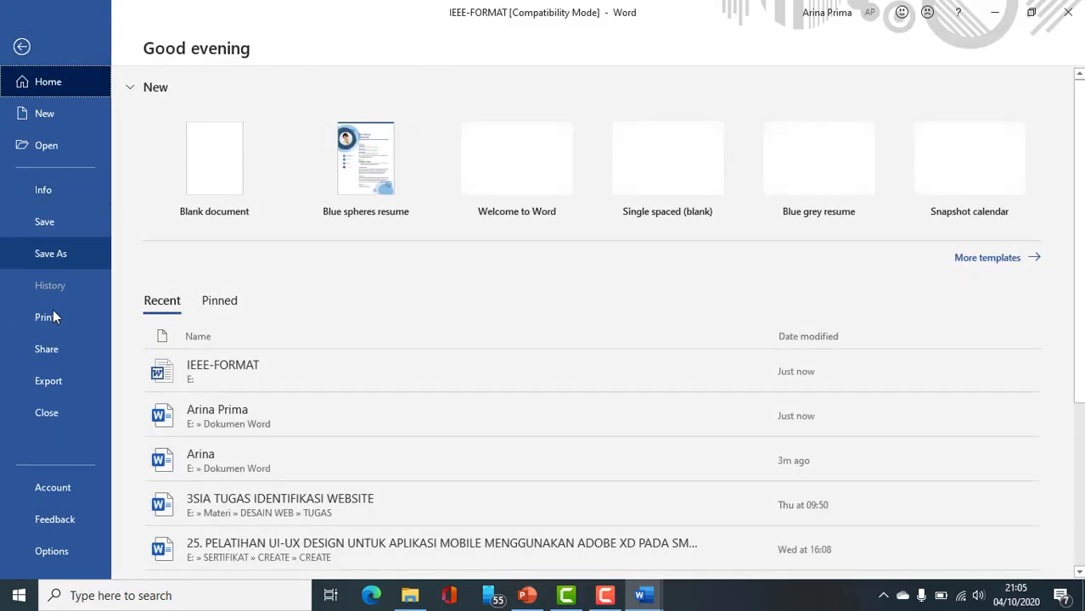
click(47, 145)
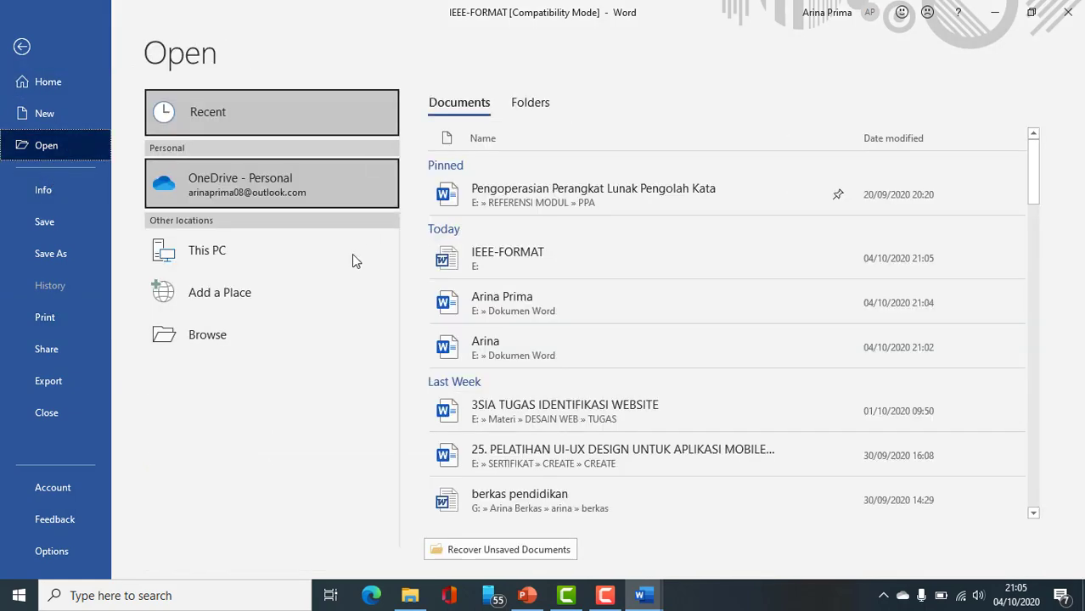
click(193, 334)
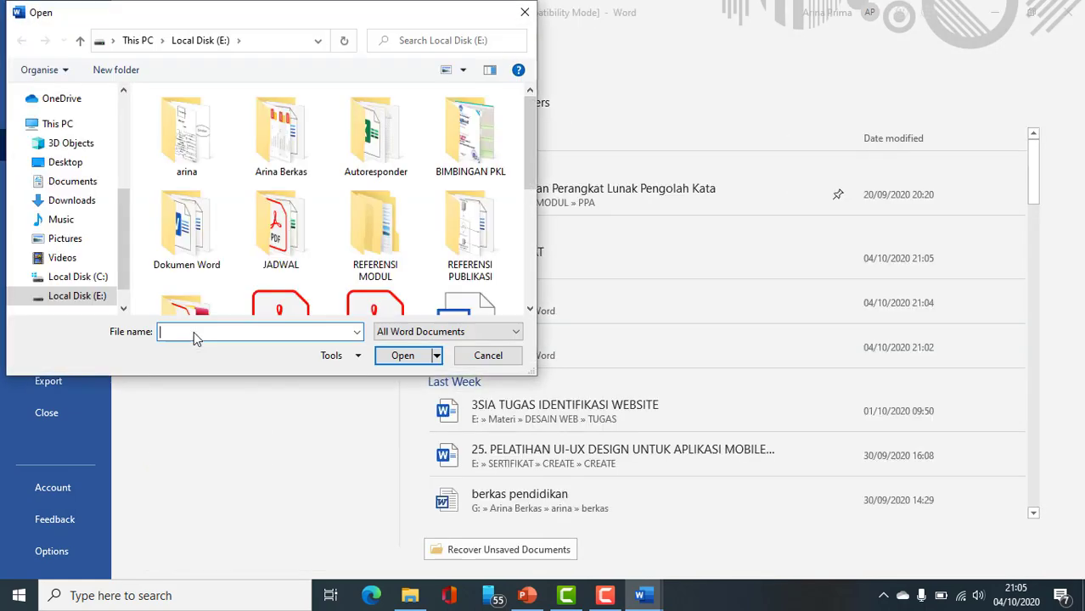
scroll(425, 204, down, 3)
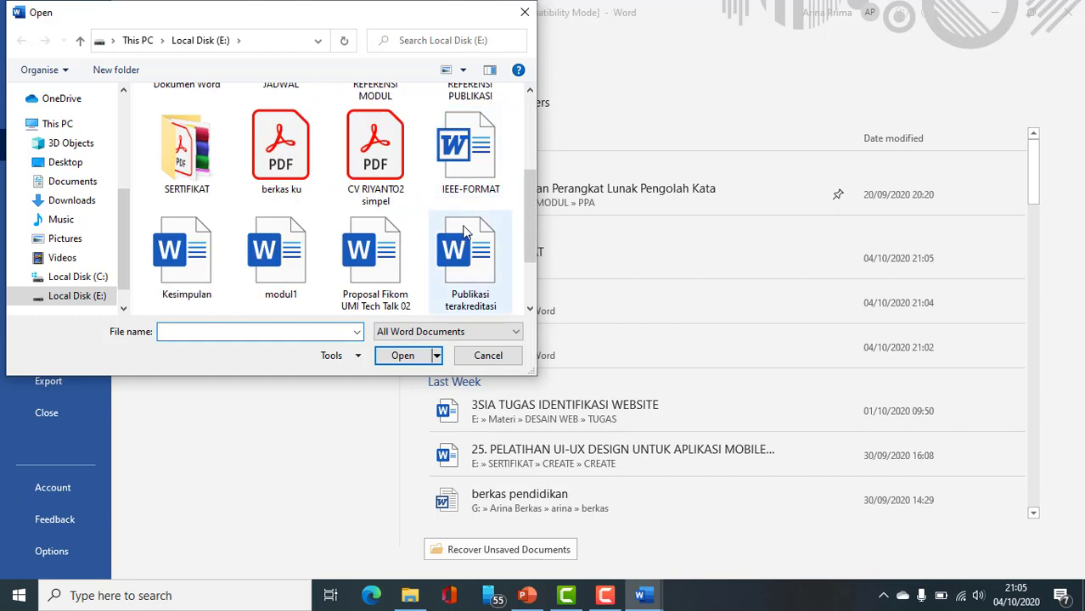
click(470, 254)
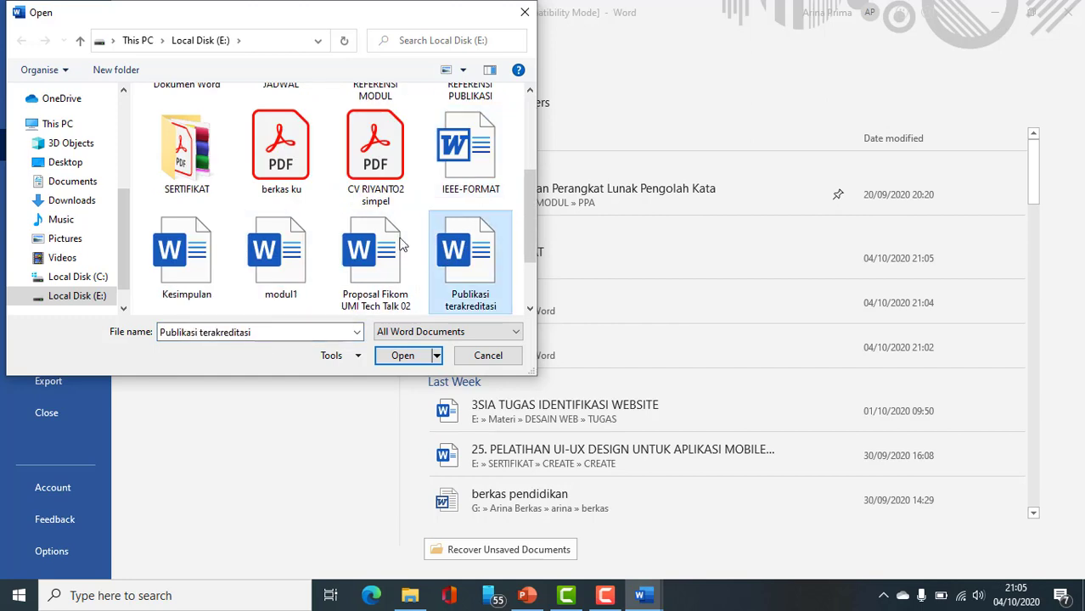
scroll(225, 265, down, 2)
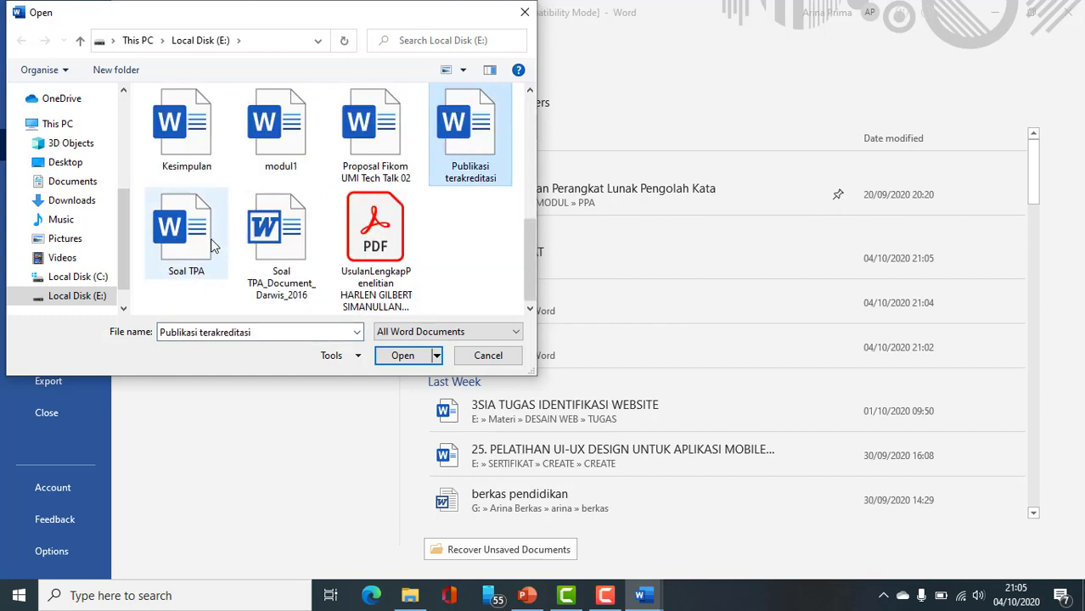
click(210, 246)
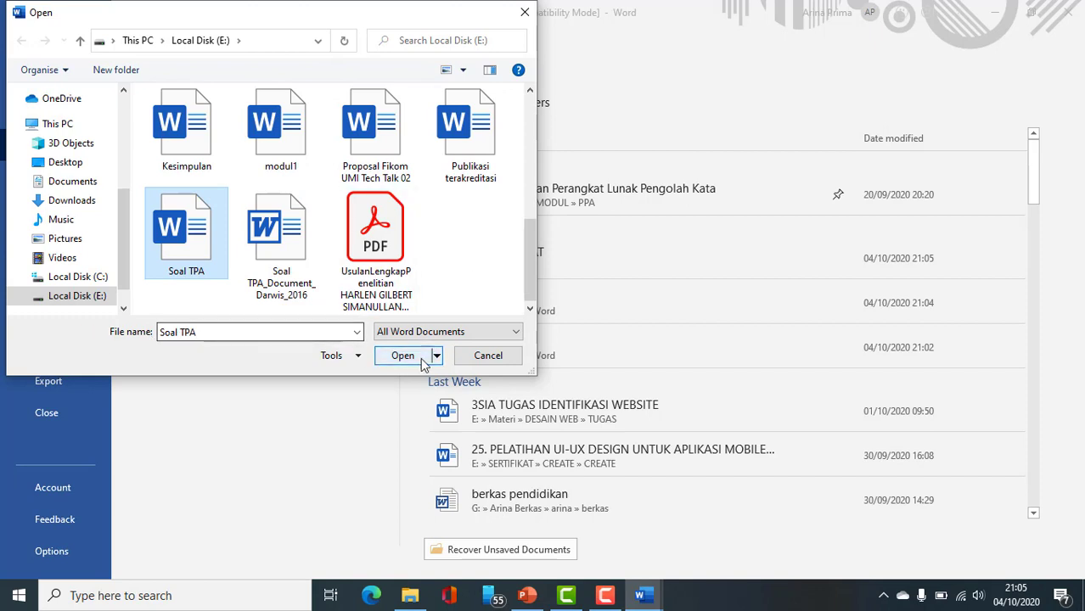
- Open Soal TPA, glance through it, then close both Soal TPA and IEEE-FORMAT
double_click(203, 255)
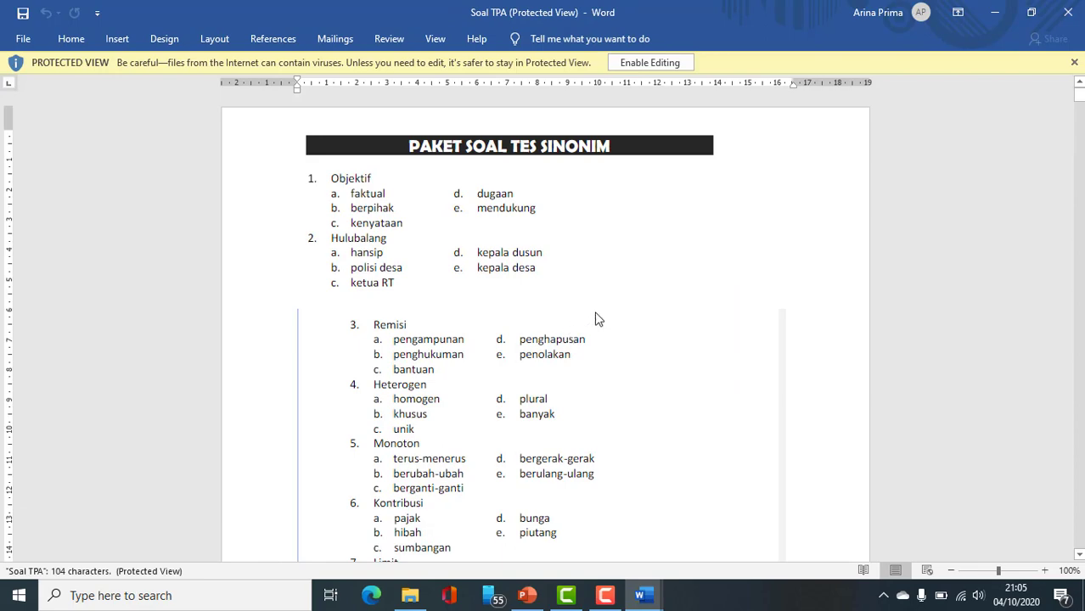
scroll(618, 306, down, 5)
scroll(618, 306, up, 5)
click(1069, 10)
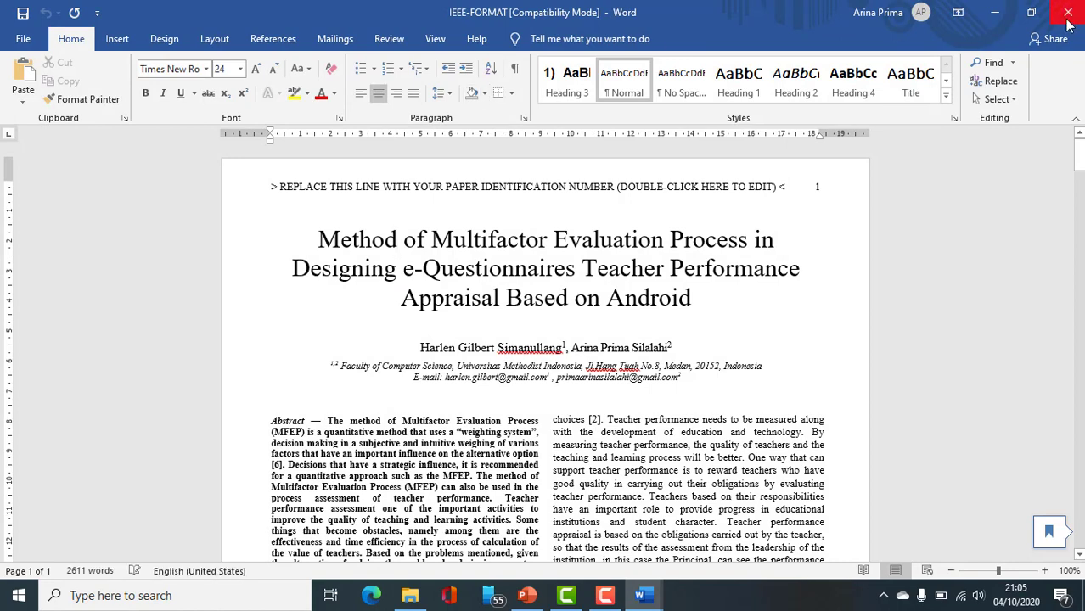
click(1068, 24)
- Close IEEE-FORMAT and browse the File menu's Pinned, Recent and Print pages
click(1068, 17)
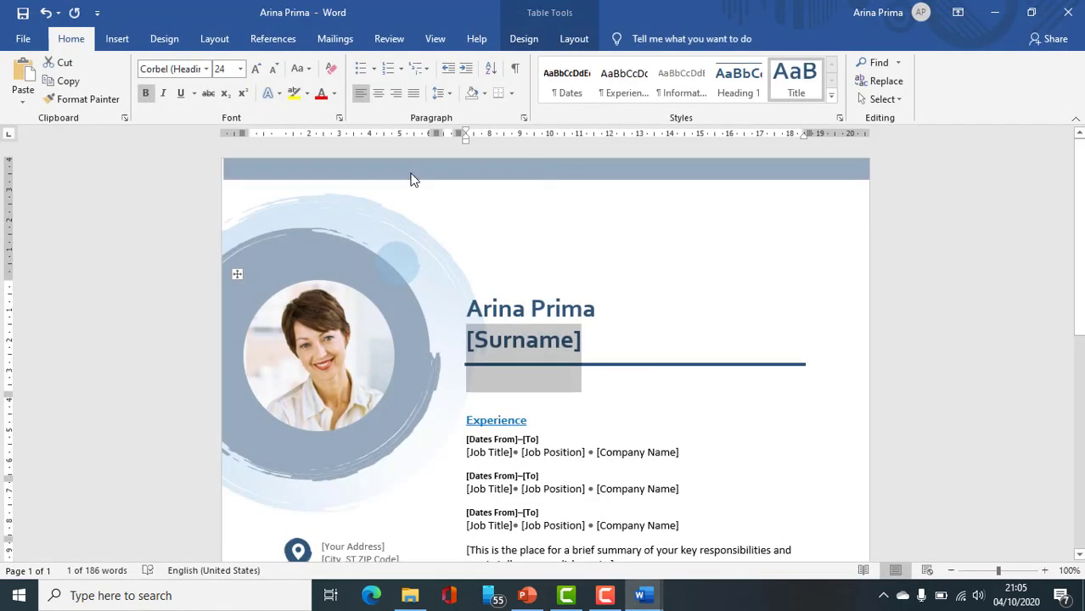
click(493, 271)
click(351, 242)
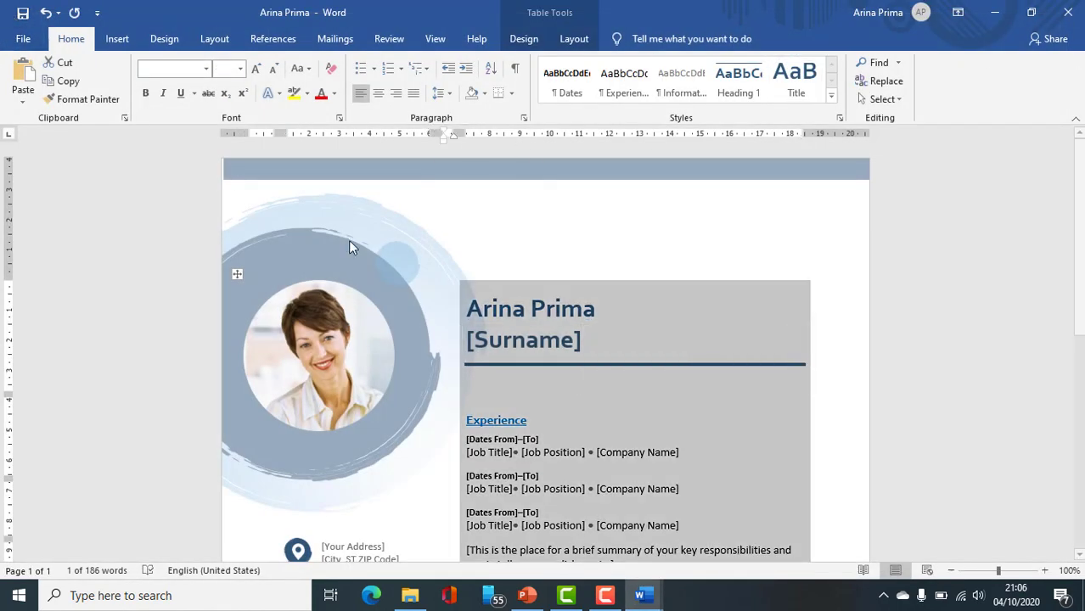
click(12, 41)
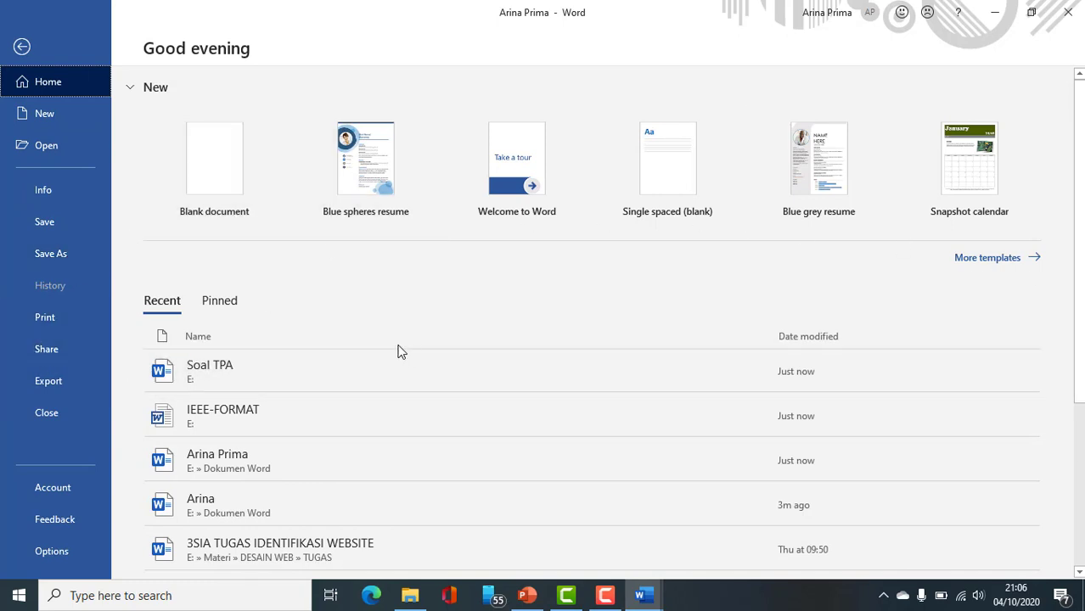
click(217, 303)
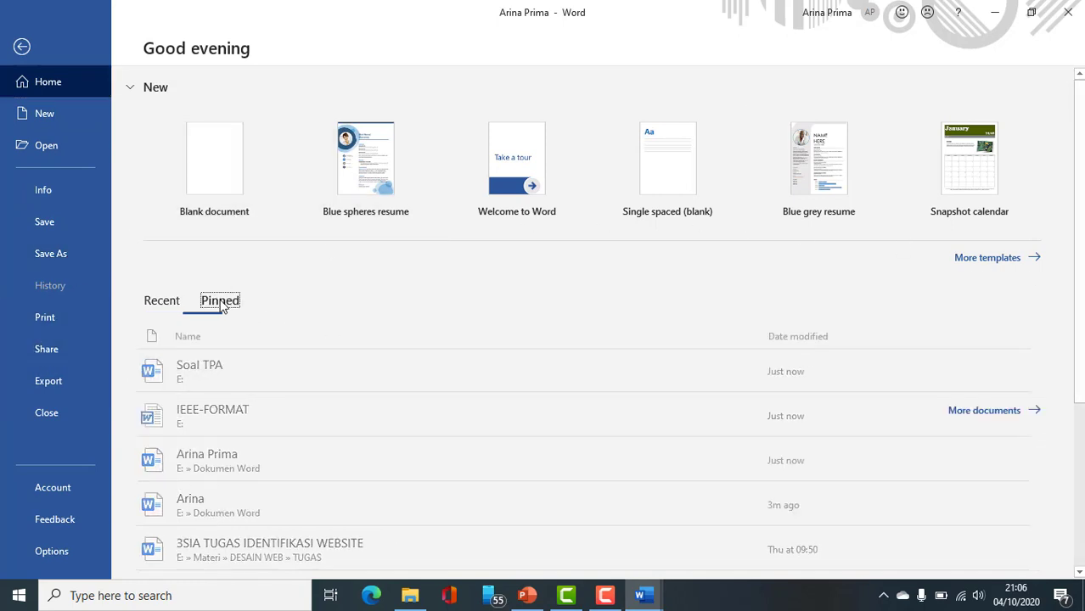
click(173, 302)
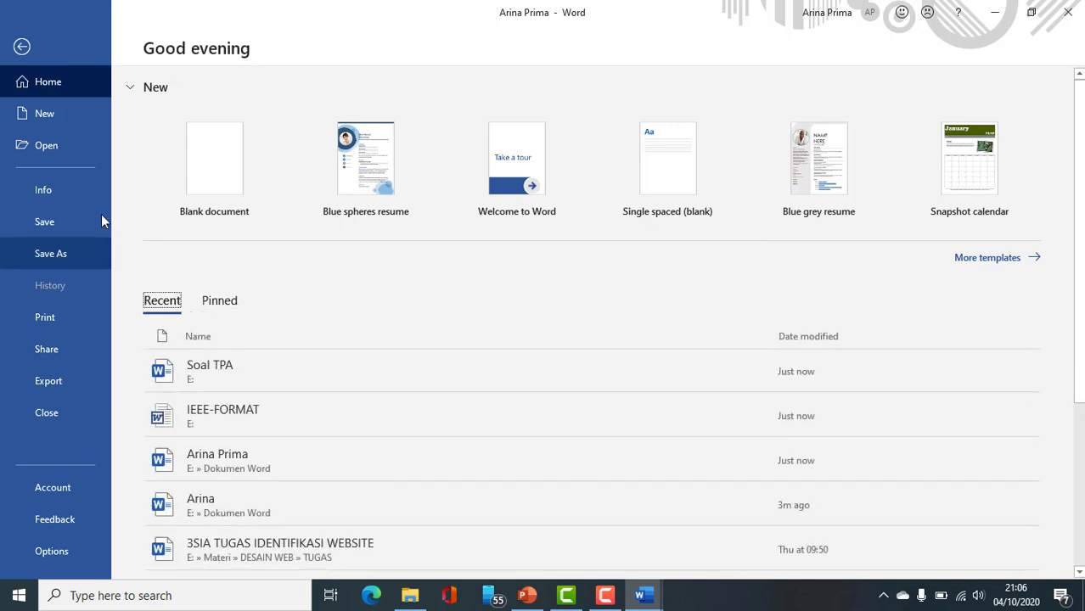
click(41, 322)
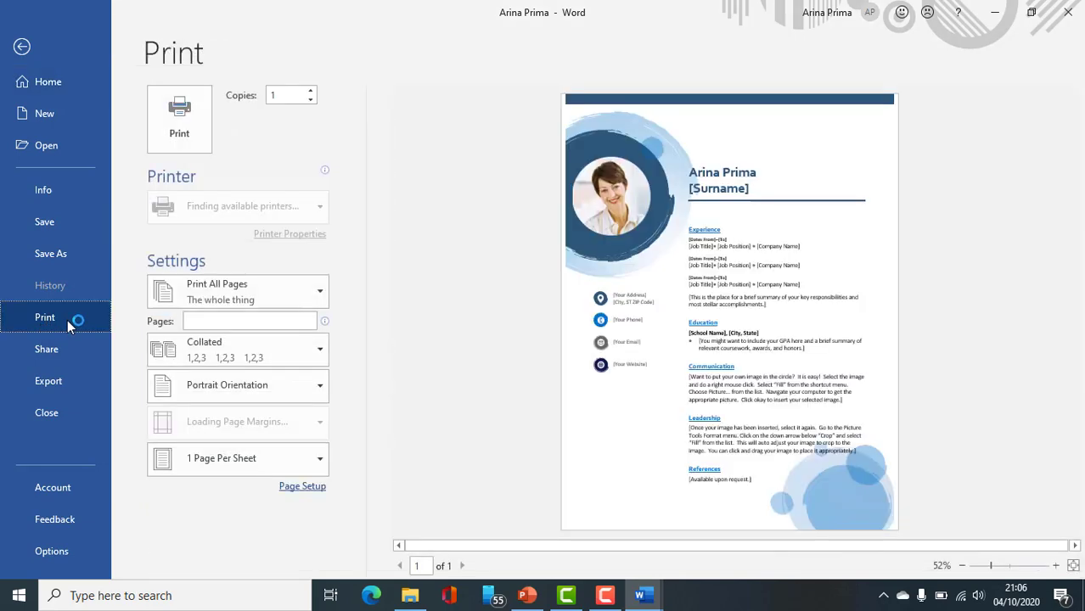
click(24, 47)
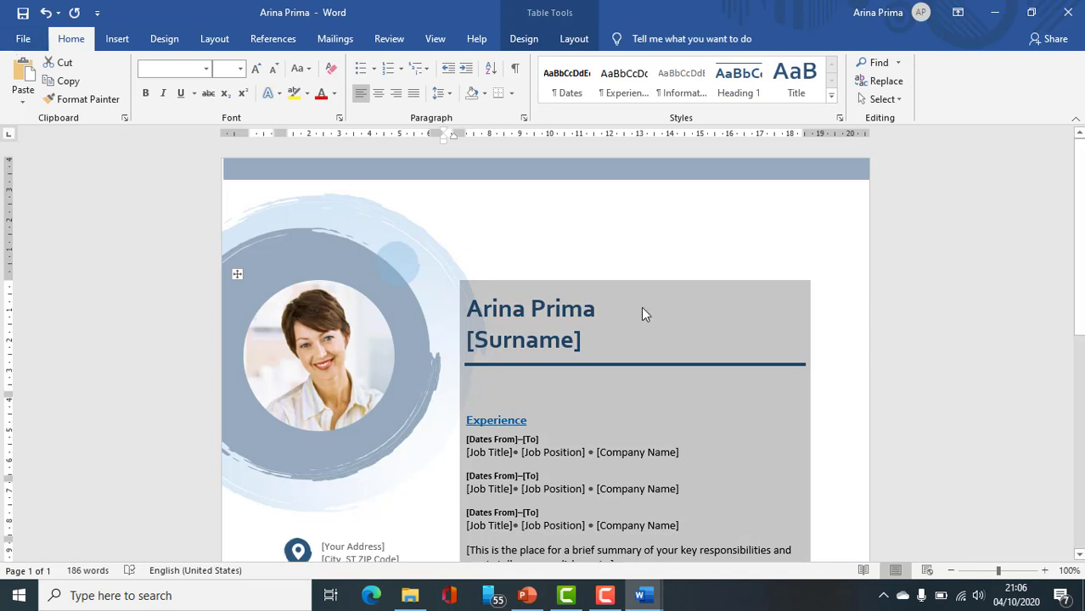
- Click through the résumé's name, [Surname], [Job Position] and [Company Name] placeholders, then return to File
click(550, 309)
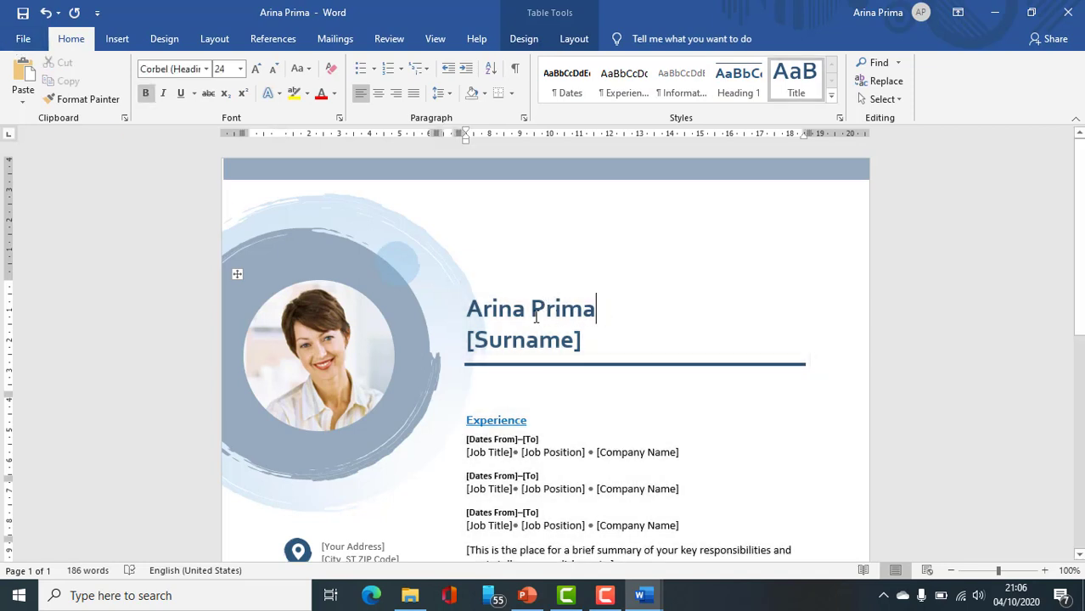
click(508, 351)
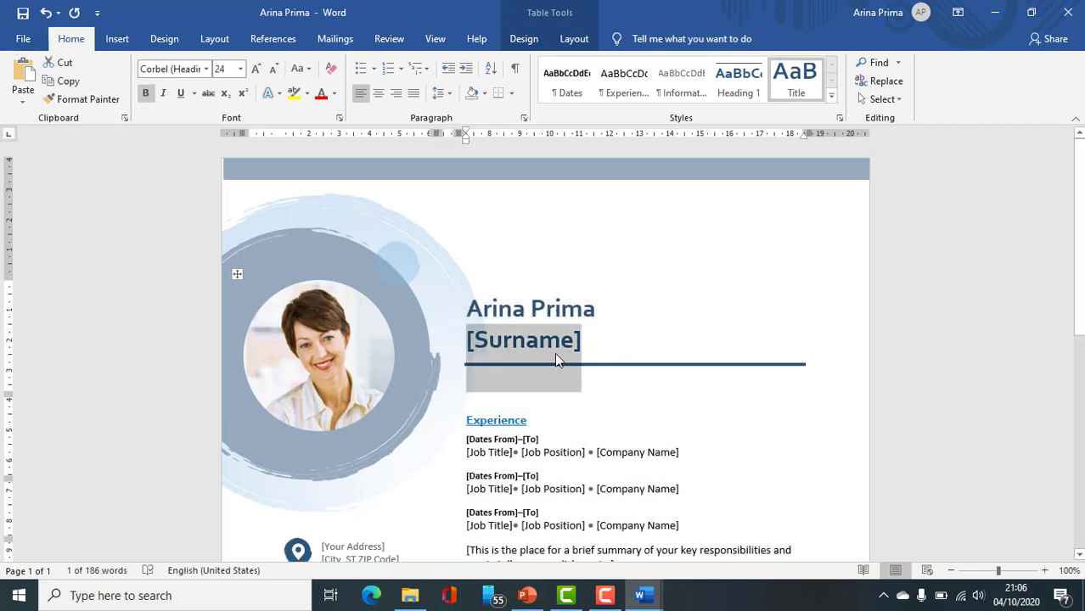
click(587, 456)
click(500, 414)
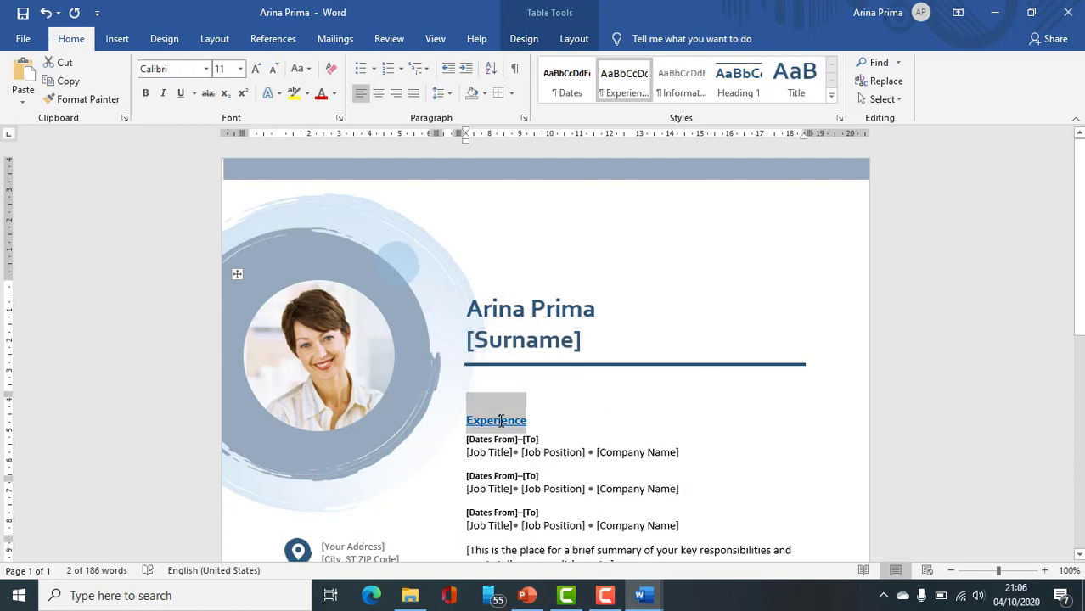
click(657, 450)
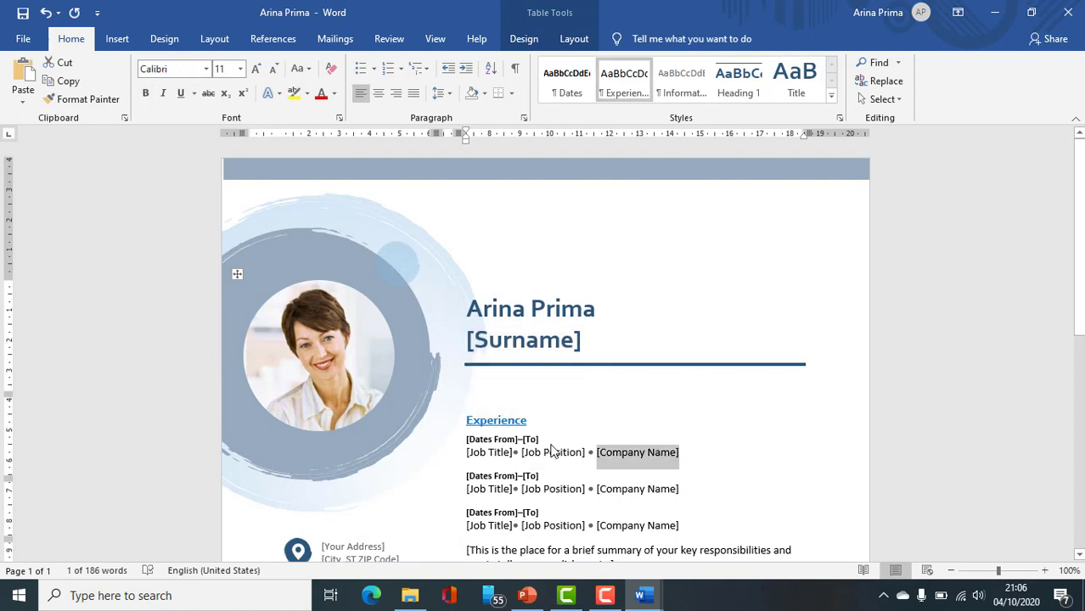
click(23, 39)
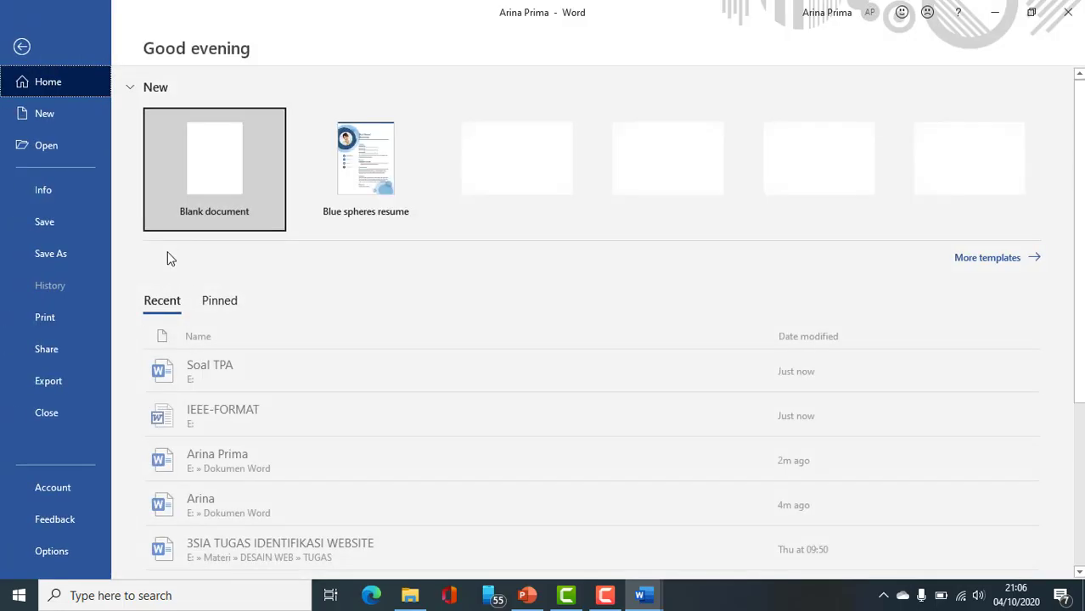
- Check the Print page's printer list, keeping EPSON L120, then view the Share options
click(35, 321)
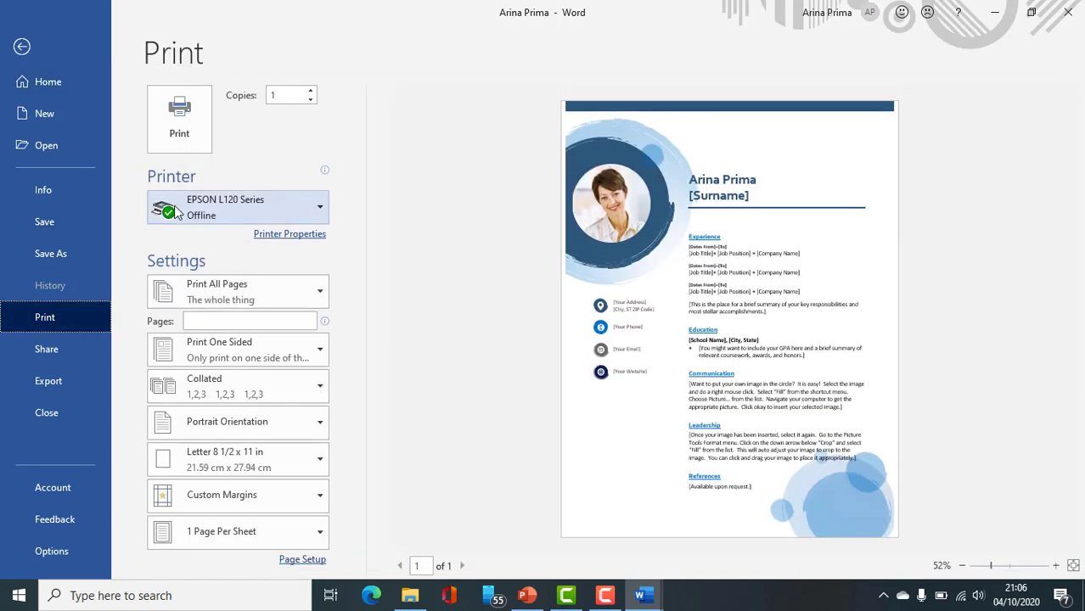
click(236, 207)
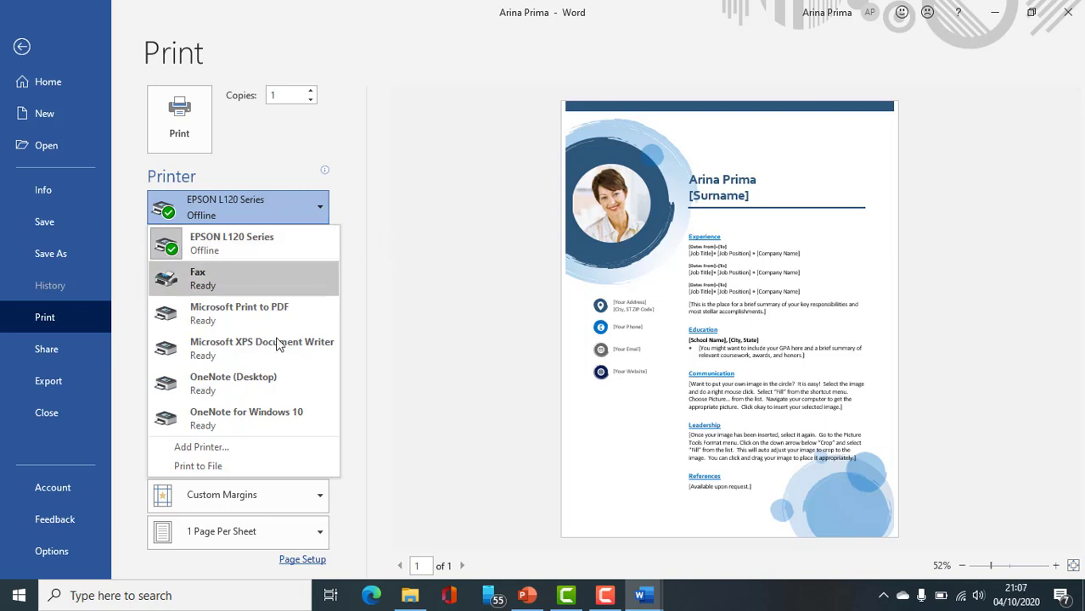
click(460, 326)
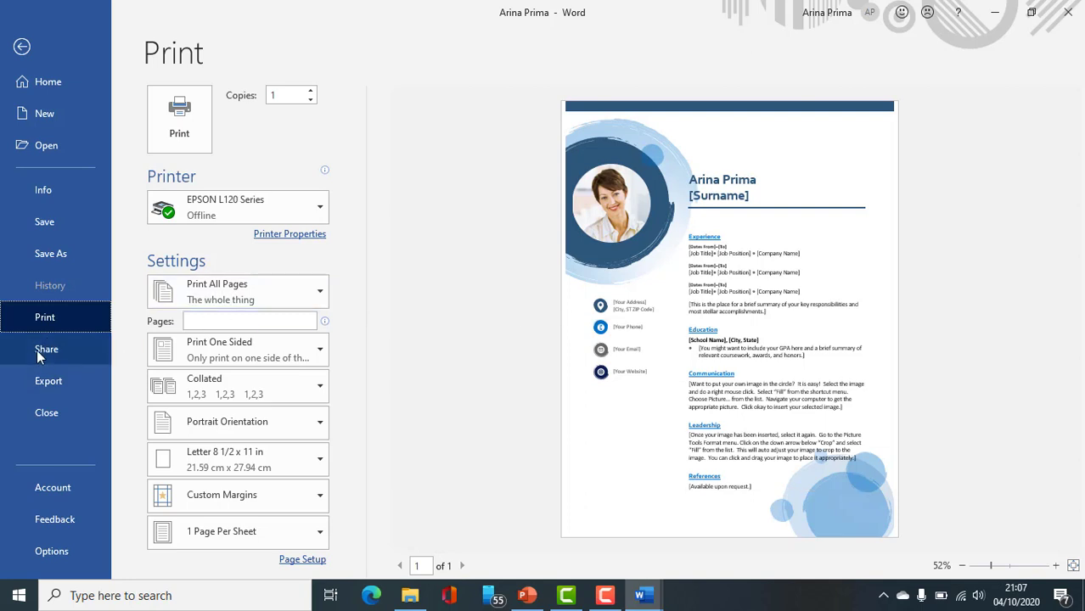
click(38, 348)
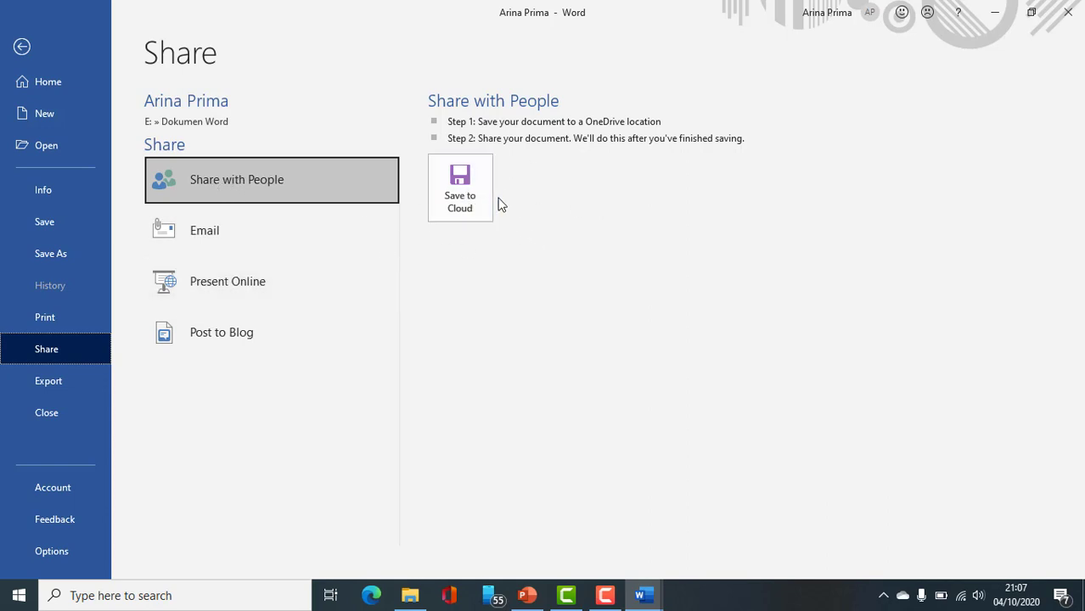
- Set Export > Change File Type to Word 97-2003 Document and bring up Save As
click(12, 390)
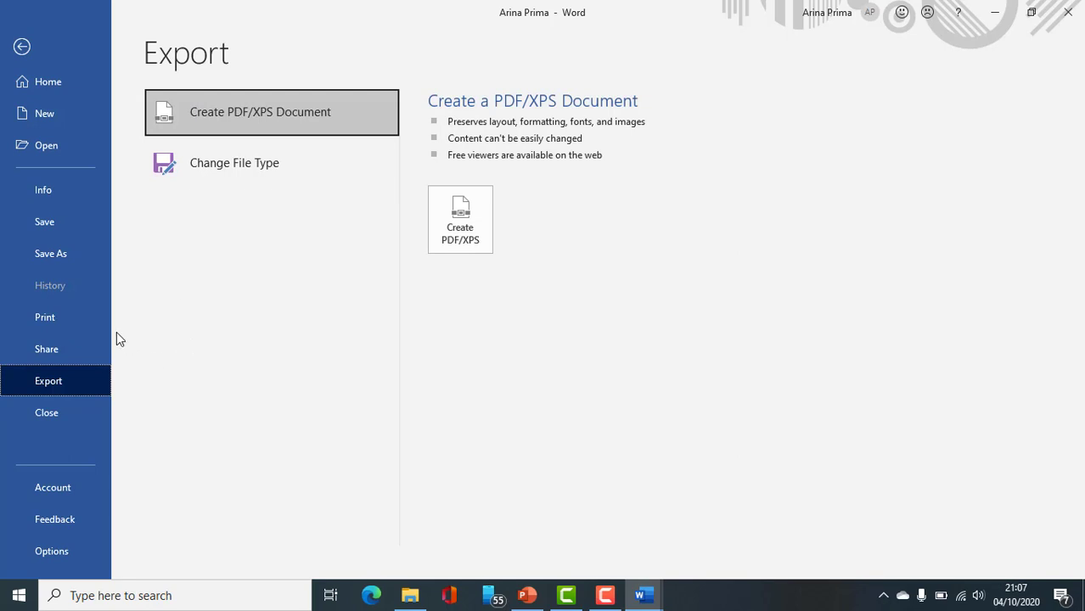
click(256, 169)
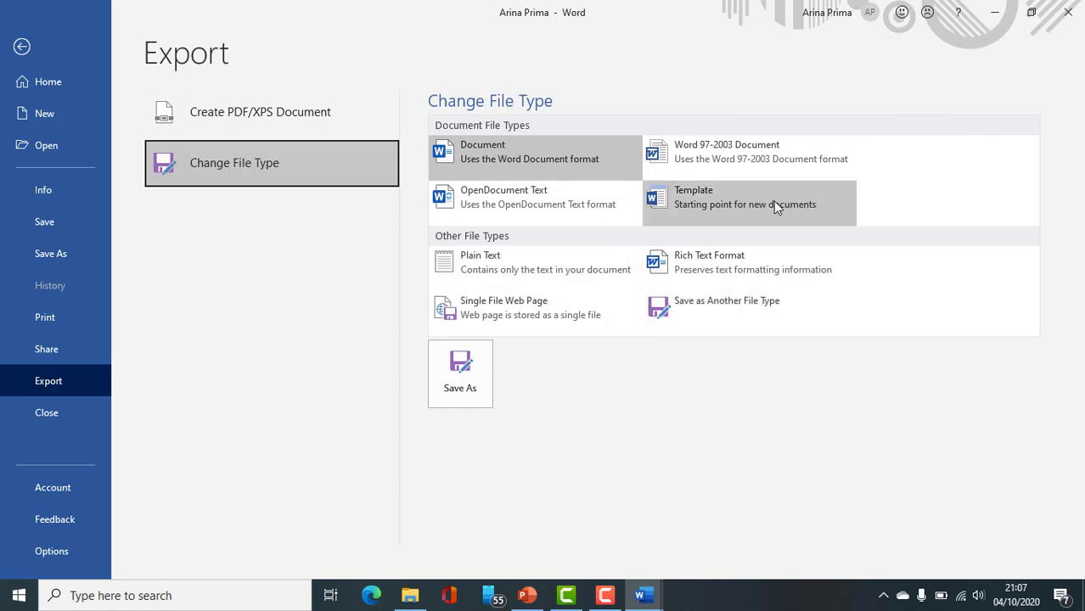
click(711, 151)
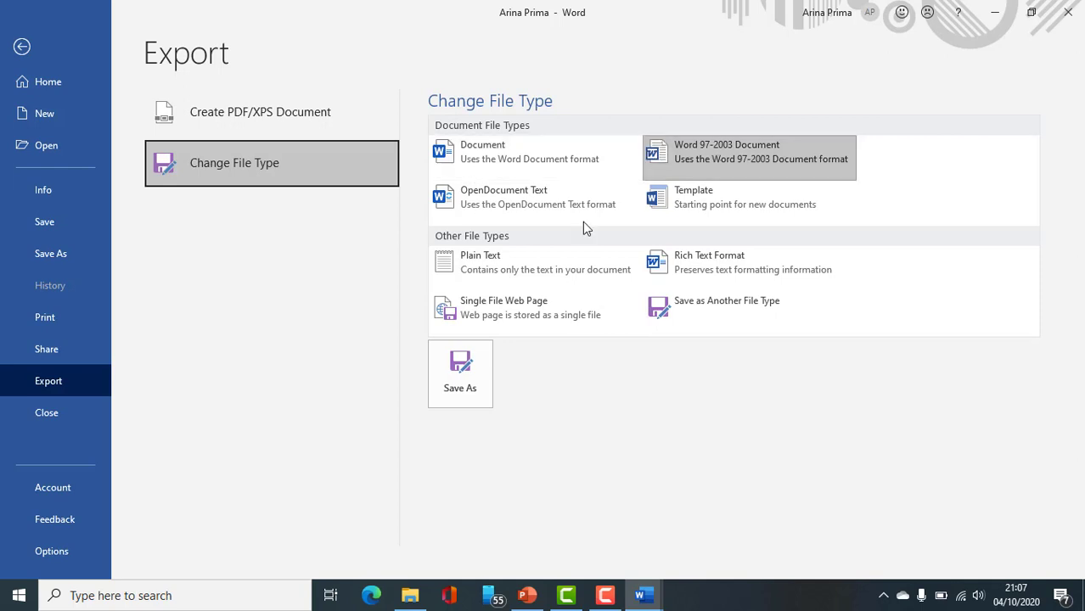
click(461, 366)
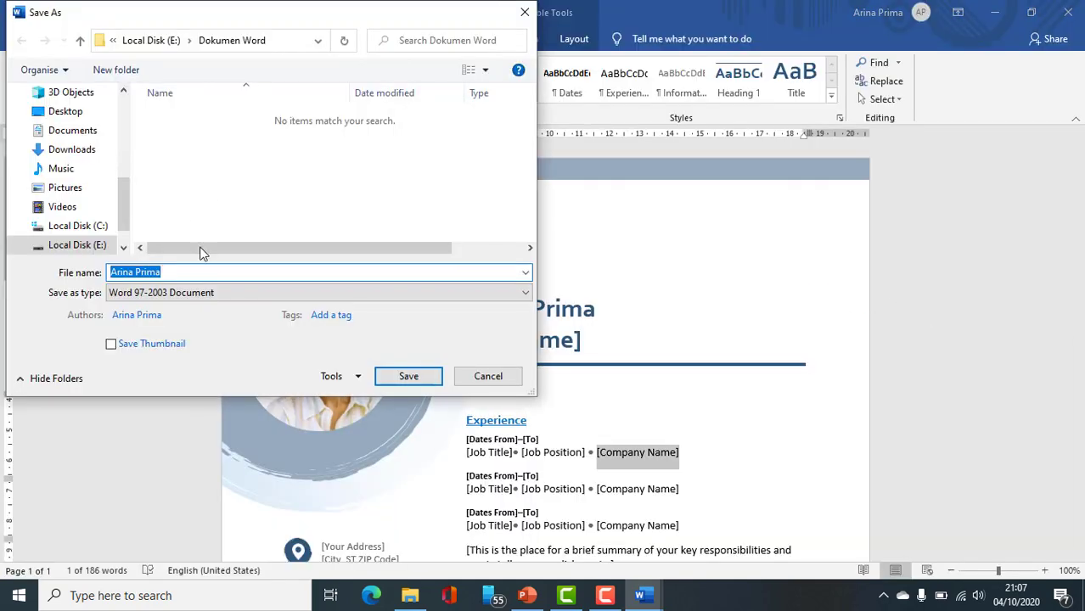
- Save the résumé as a Word 97-2003 copy ending 'tipe word lama', accepting compatibility warnings
click(215, 273)
text(tipe word lama)
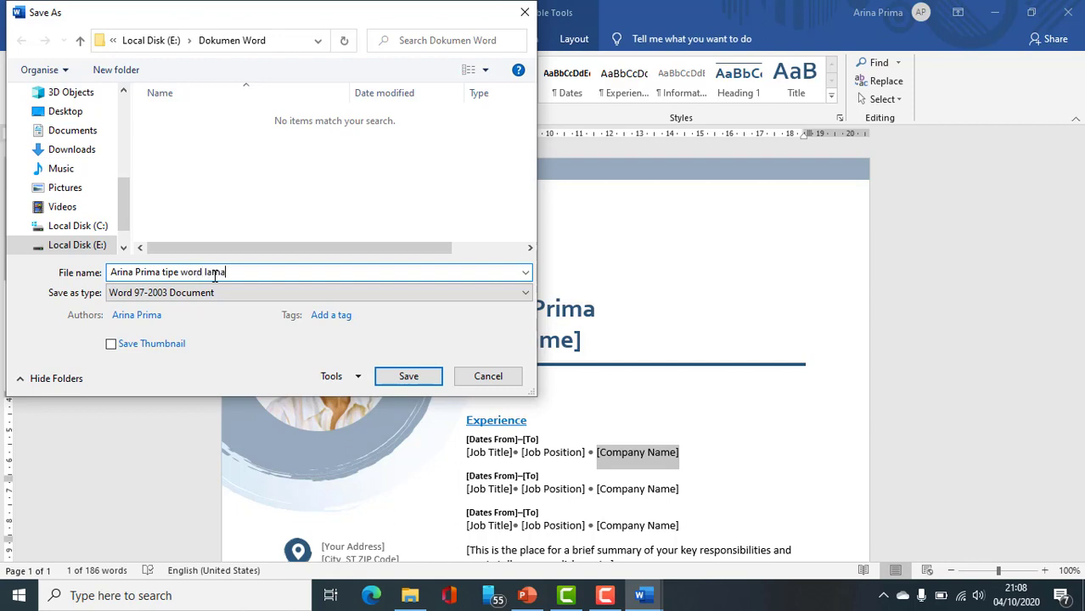
click(408, 378)
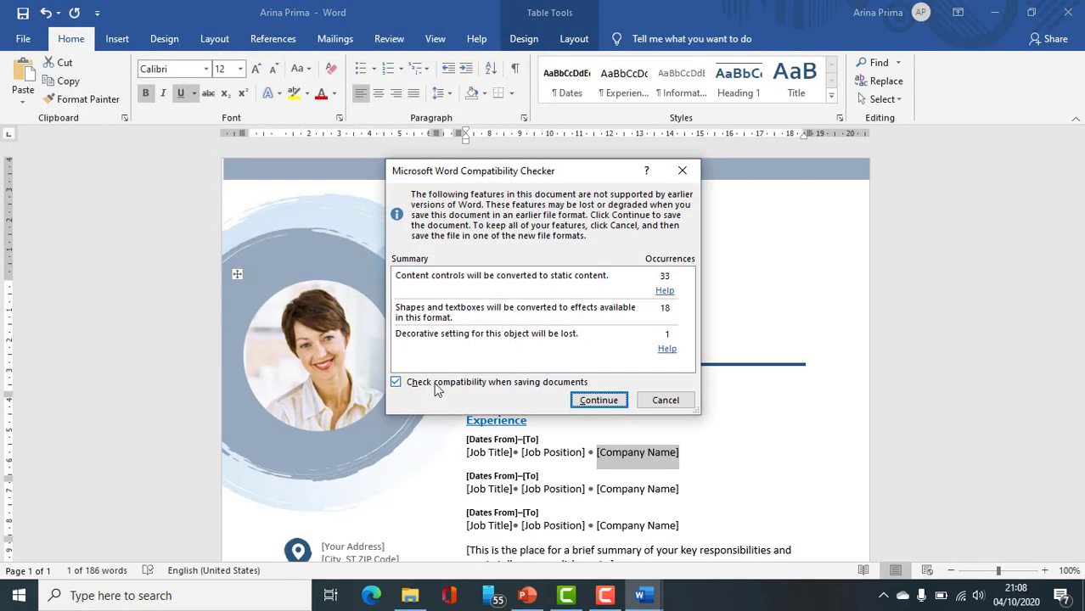
click(592, 404)
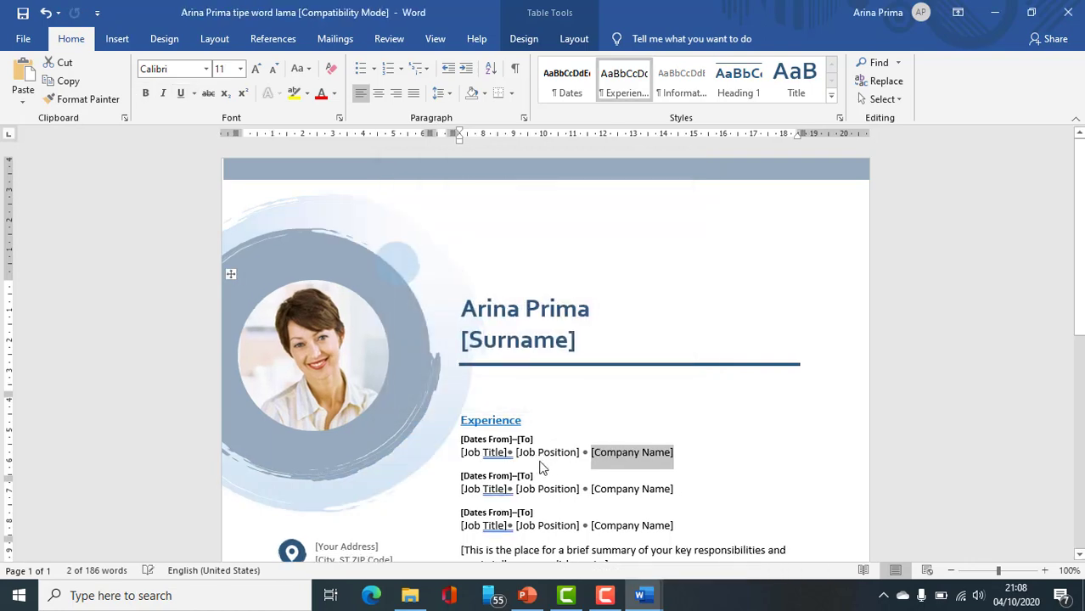
- In the Dokumen Word folder, widen the Type column to confirm the Word 97-2003 copy, then return to Word
click(410, 595)
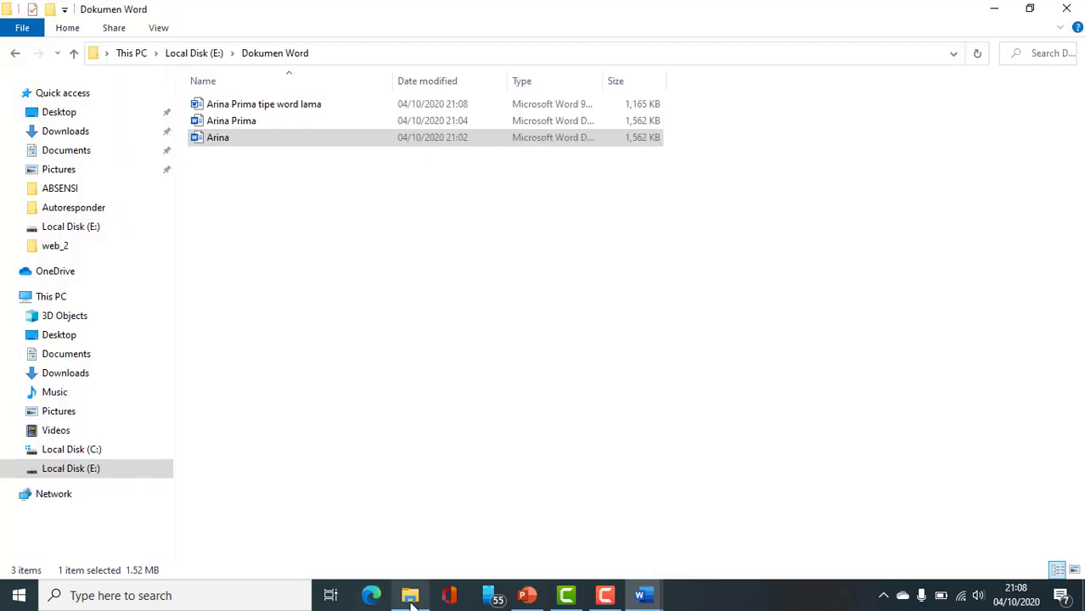
click(478, 252)
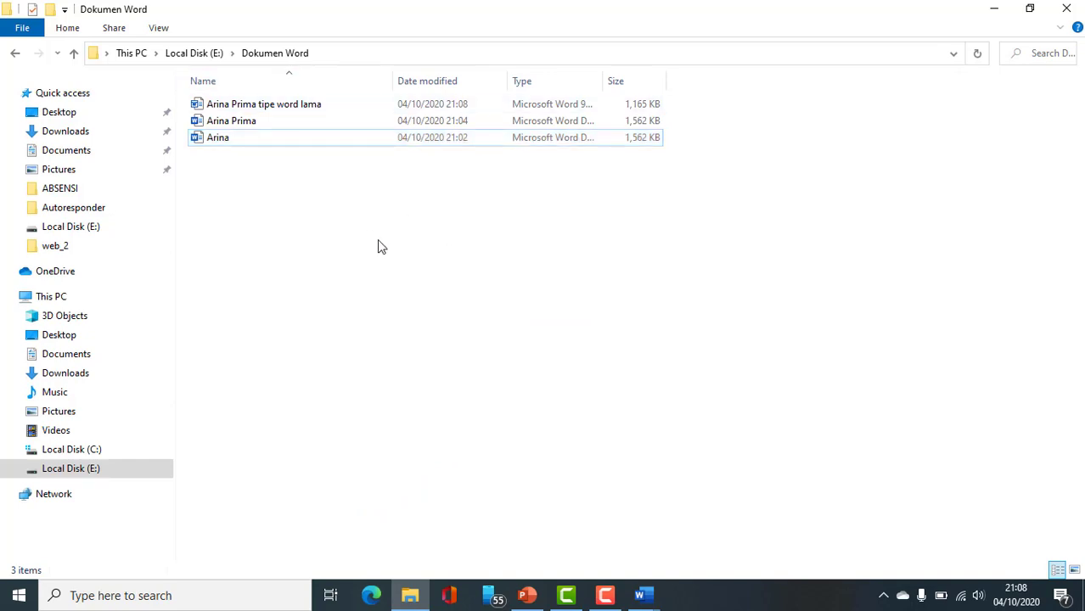
click(286, 107)
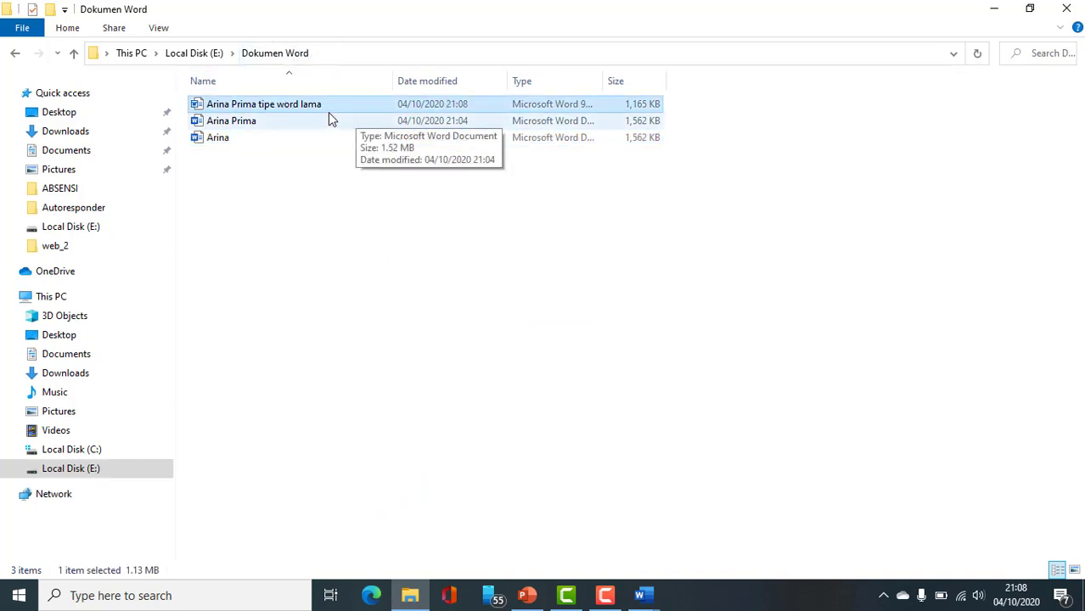
mouse_move(368, 113)
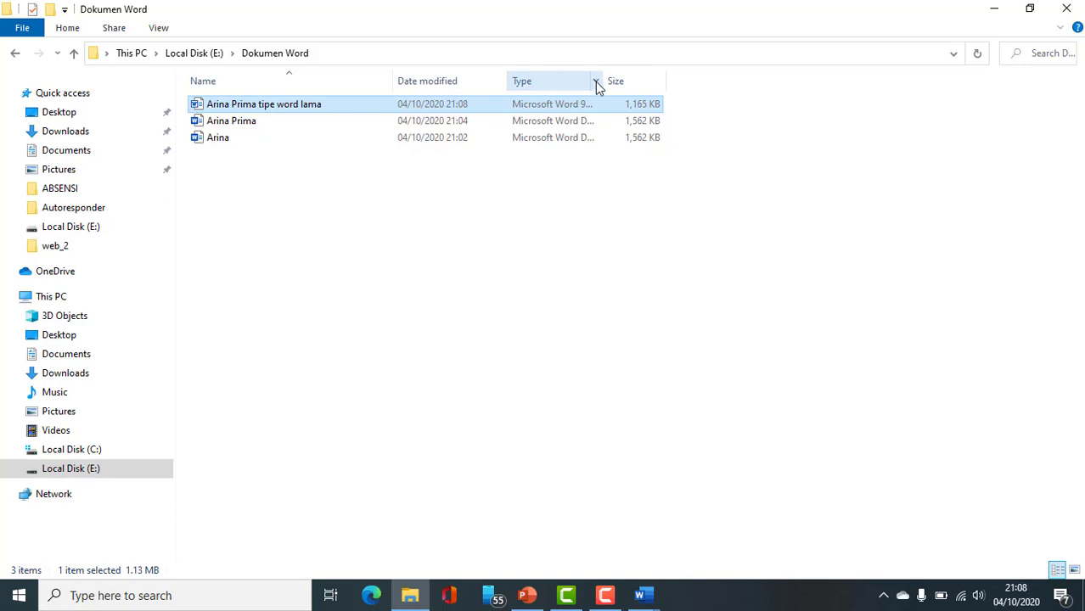
click(626, 285)
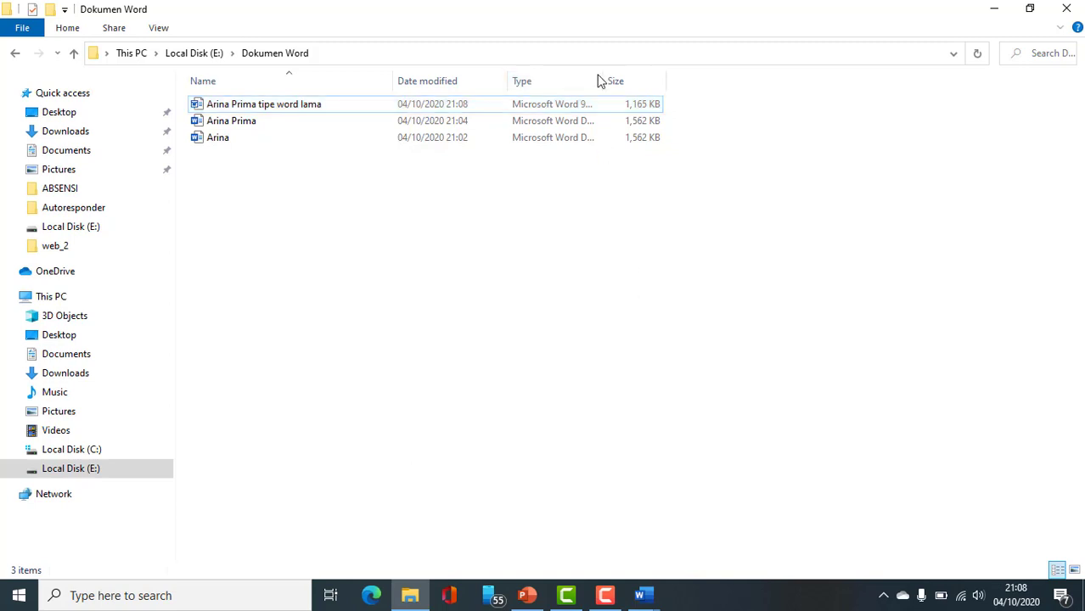
drag(600, 77, 726, 77)
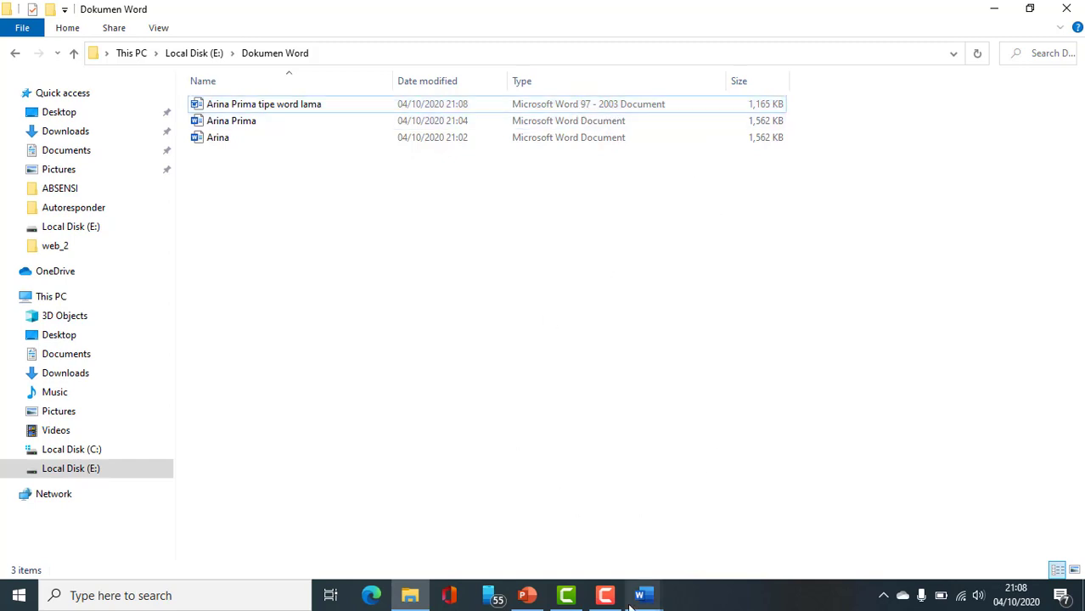
mouse_move(643, 599)
click(672, 482)
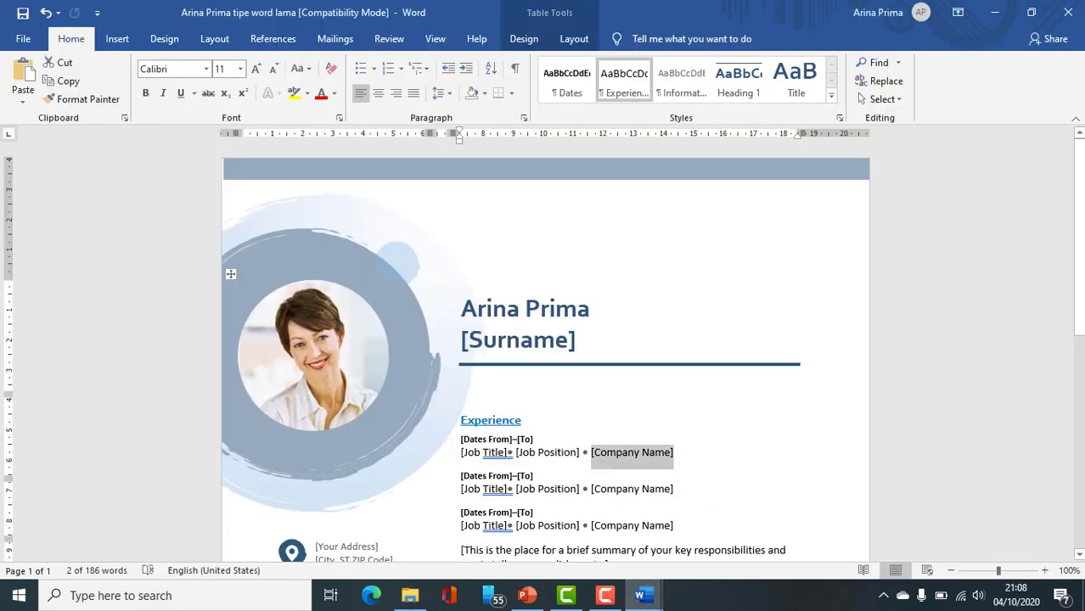
- Start Export > Create PDF/XPS Document for the 'tipe word lama' résumé
click(23, 38)
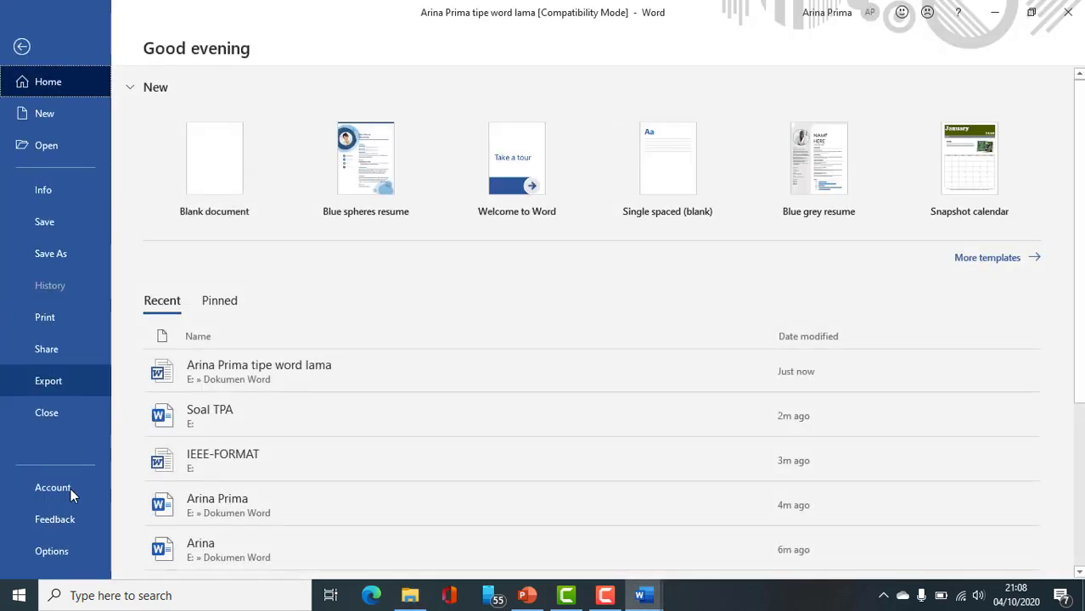
click(54, 384)
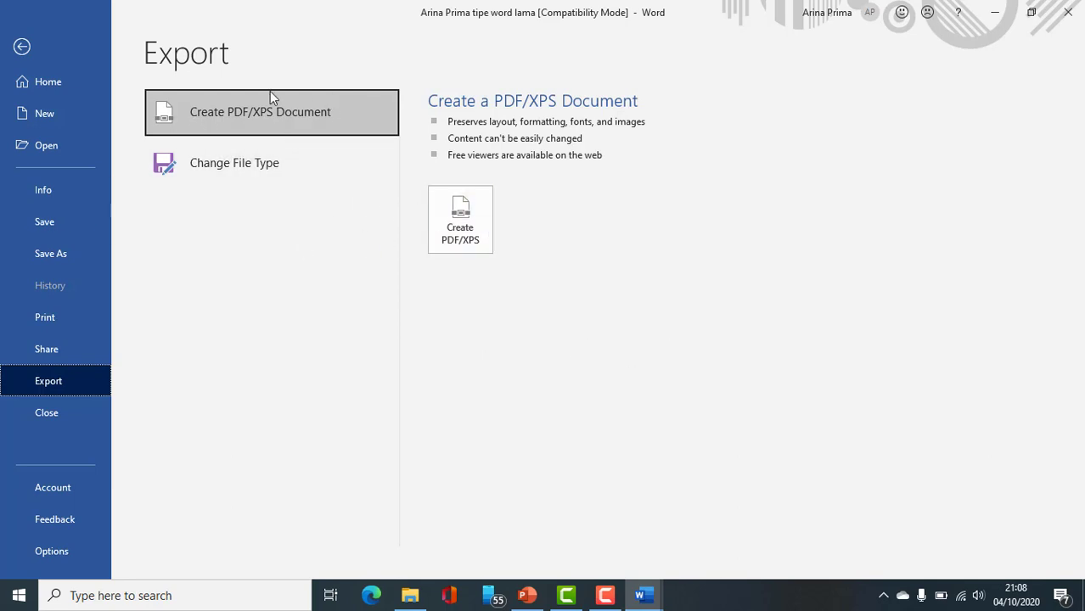
click(455, 216)
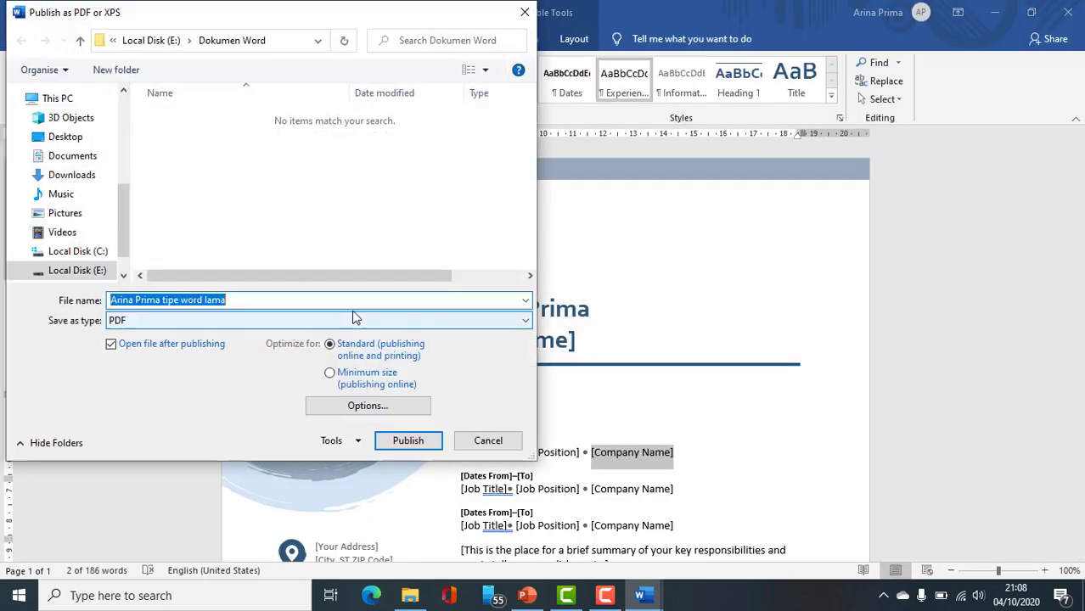
- Keep PDF as the output type and publish the résumé, opening it in Acrobat Reader
click(127, 323)
click(127, 321)
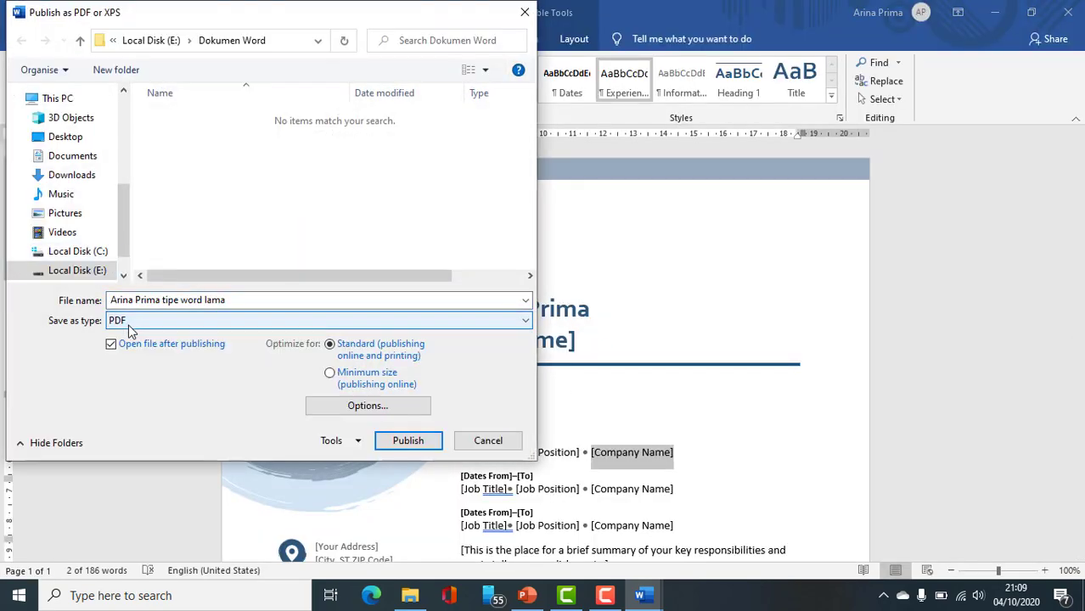
click(130, 322)
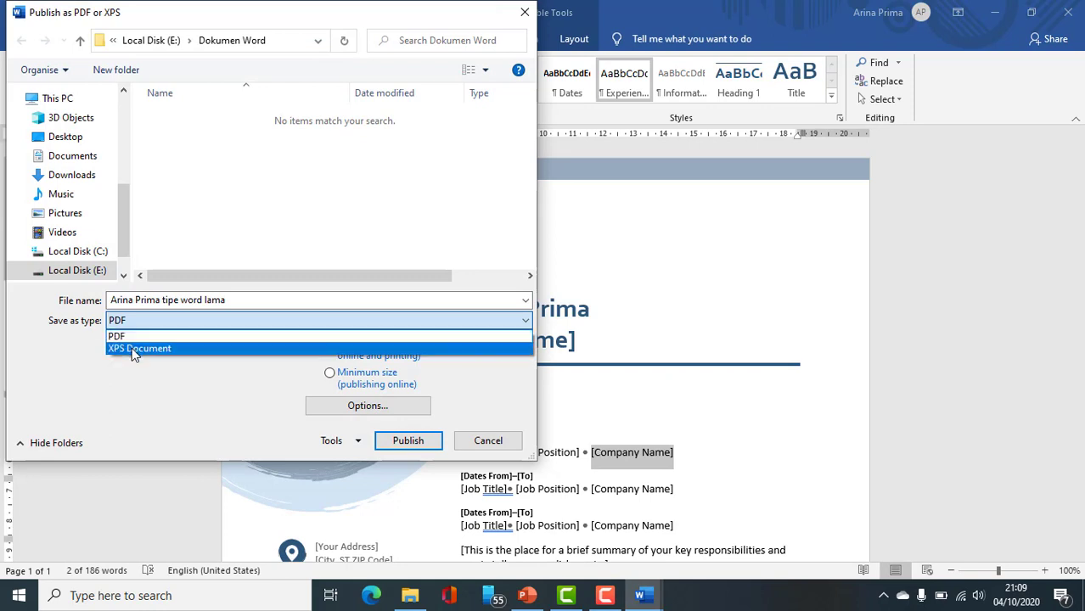
click(147, 444)
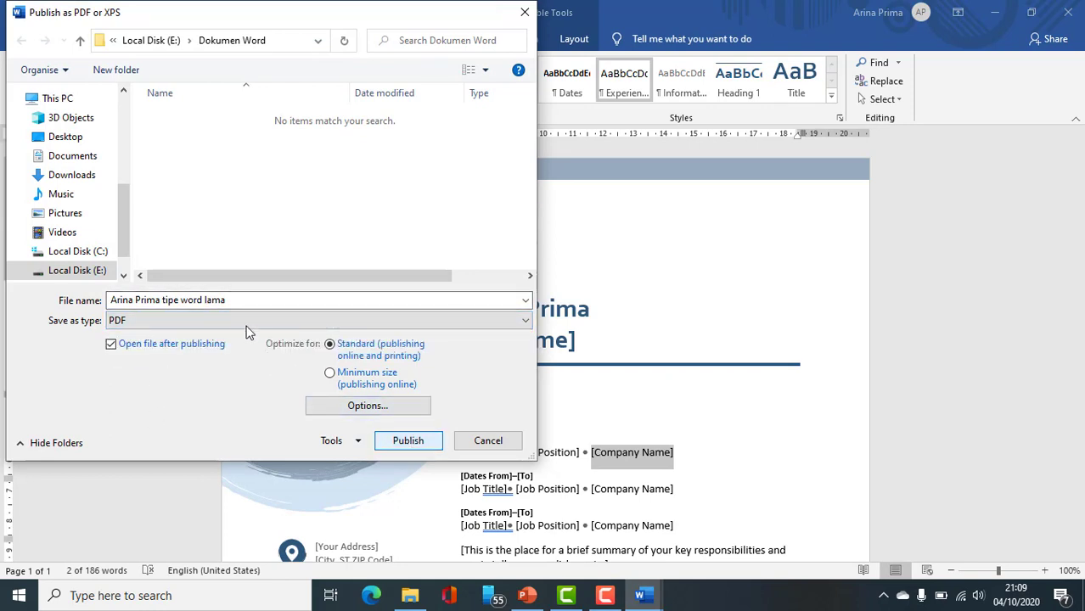
click(200, 326)
click(195, 336)
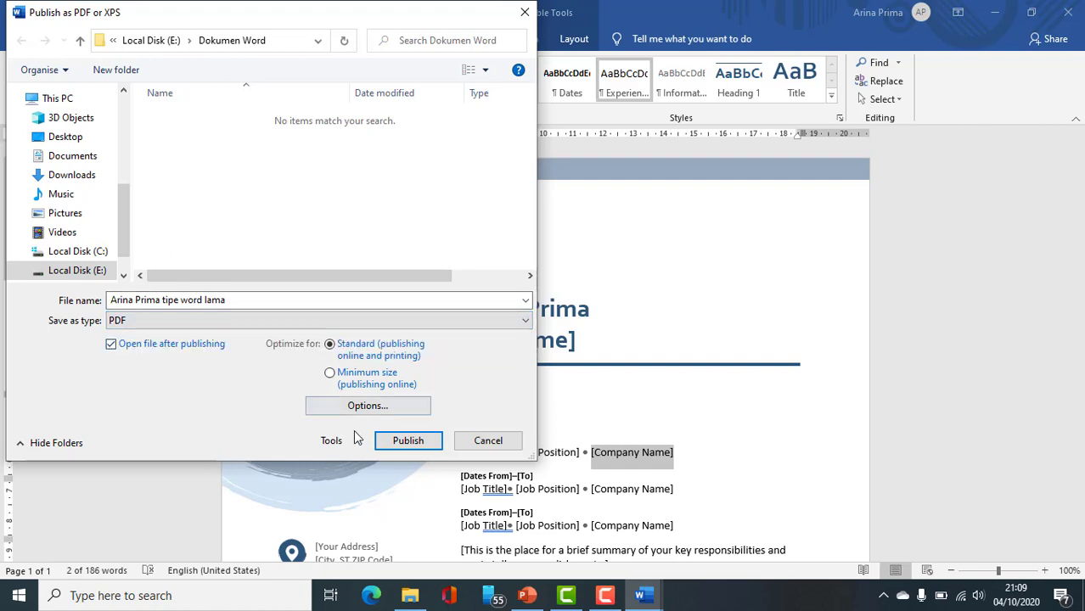
click(406, 441)
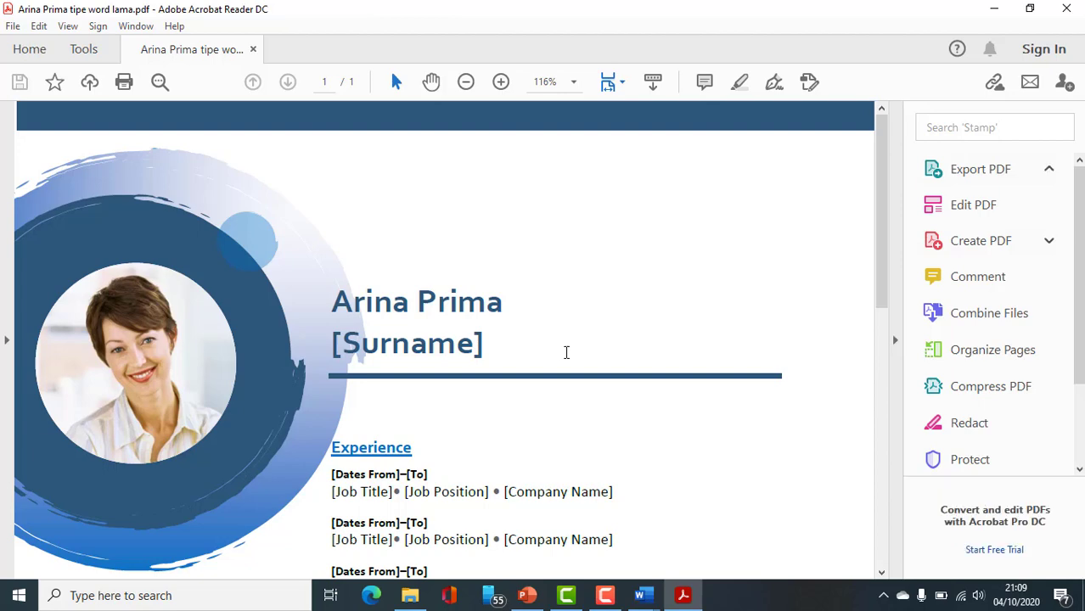
- Enlarge the published PDF, scroll through it to check it, then close Acrobat Reader
key(shift+F4)
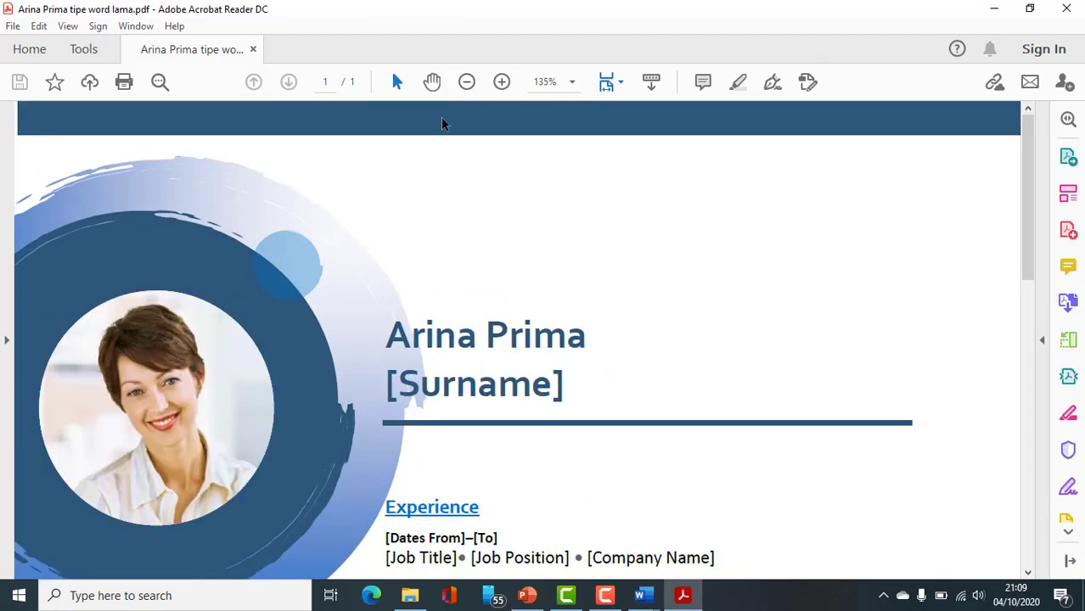
scroll(533, 338, down, 10)
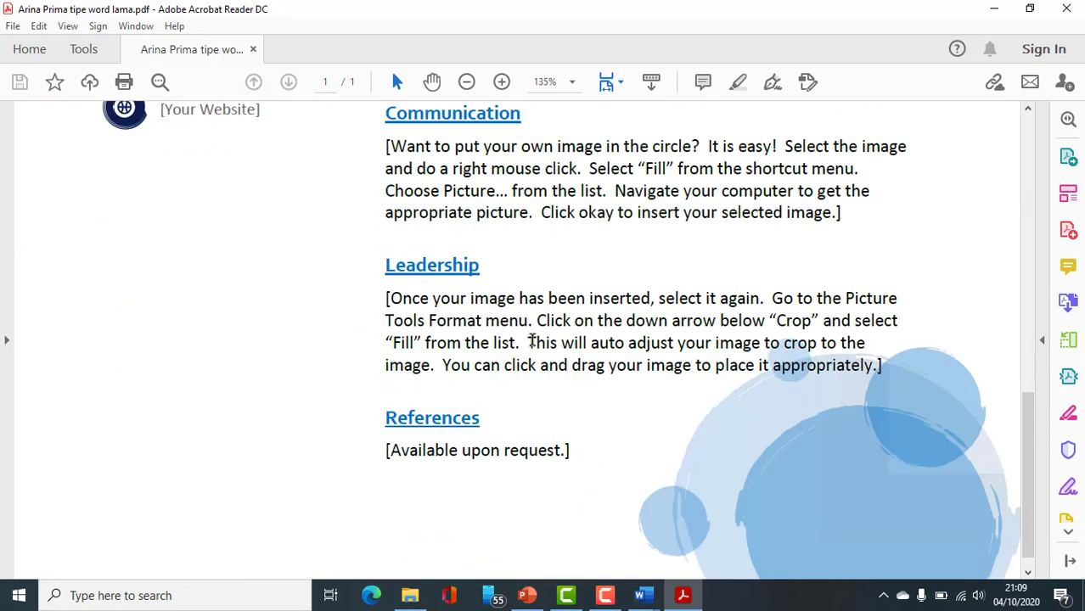
scroll(533, 338, up, 10)
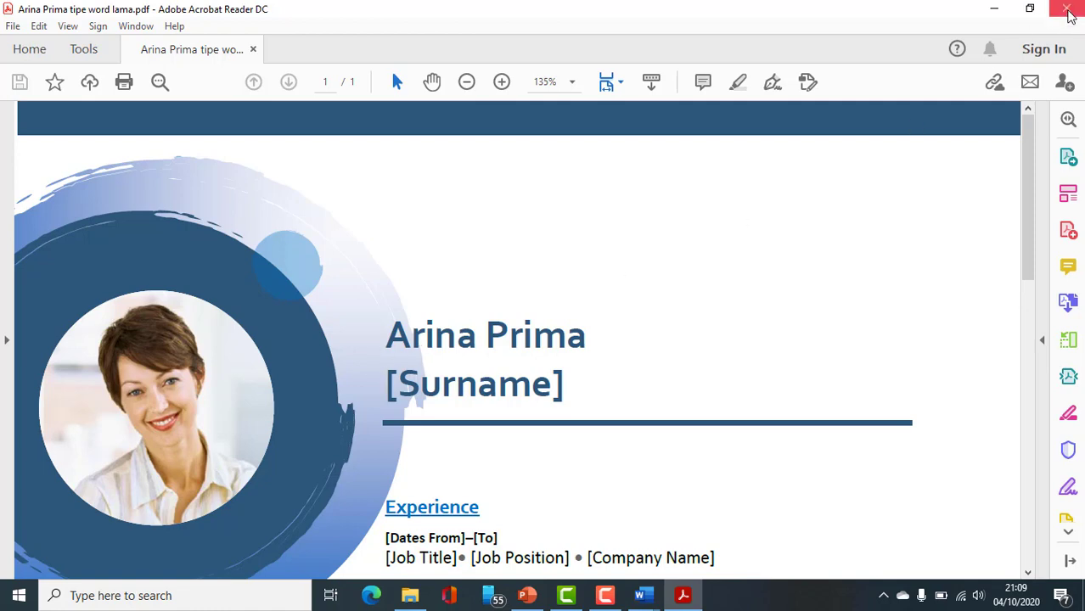
click(1067, 10)
- Return to the résumé in Word and start saving a copy in the Dokumen Word folder
mouse_move(643, 597)
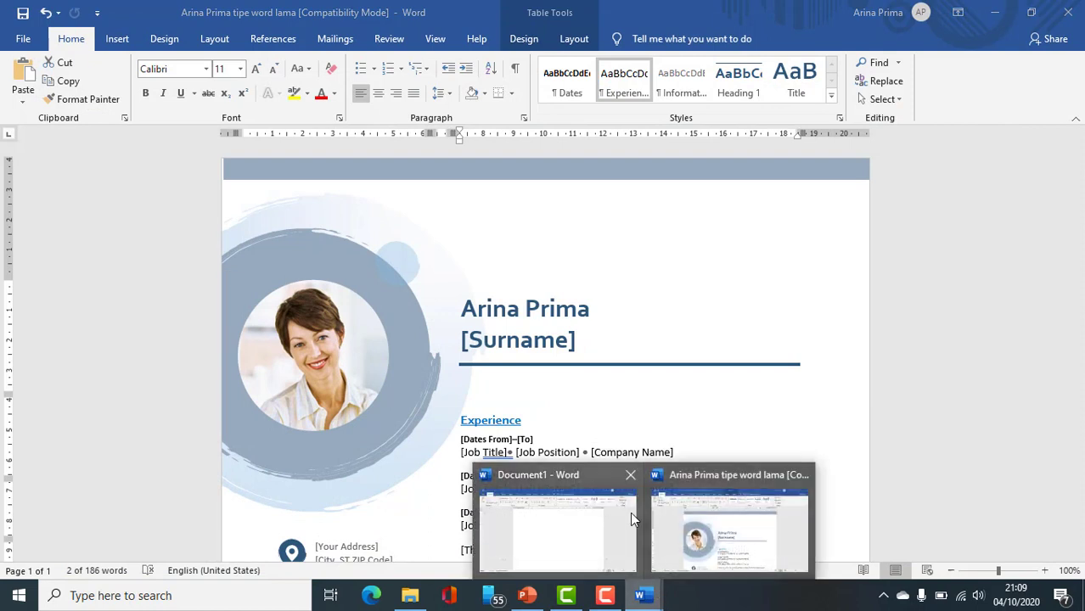
click(695, 552)
click(612, 258)
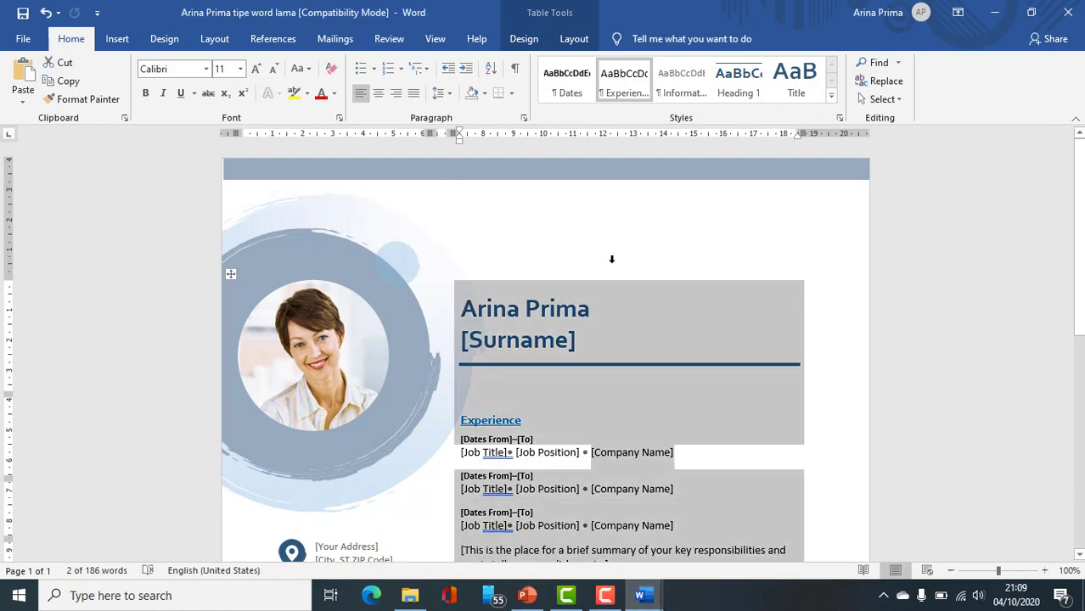
click(32, 40)
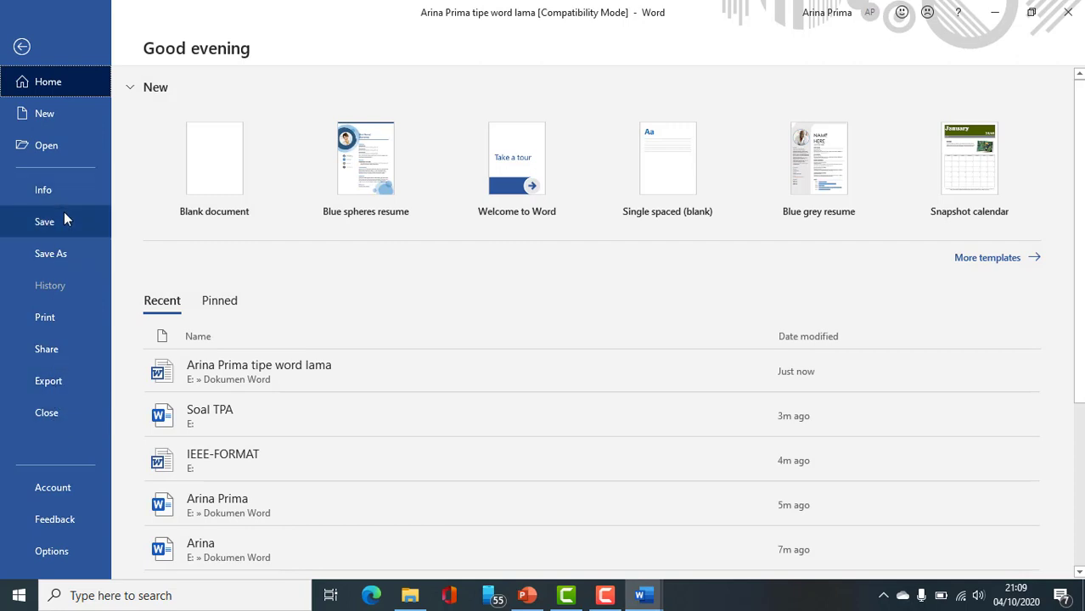
click(51, 253)
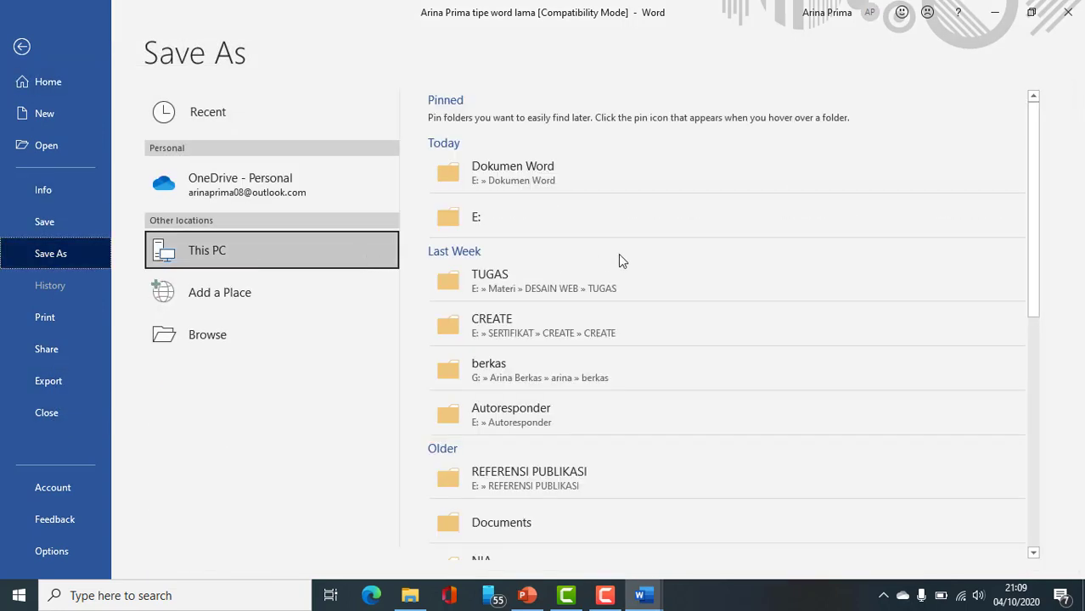
click(497, 168)
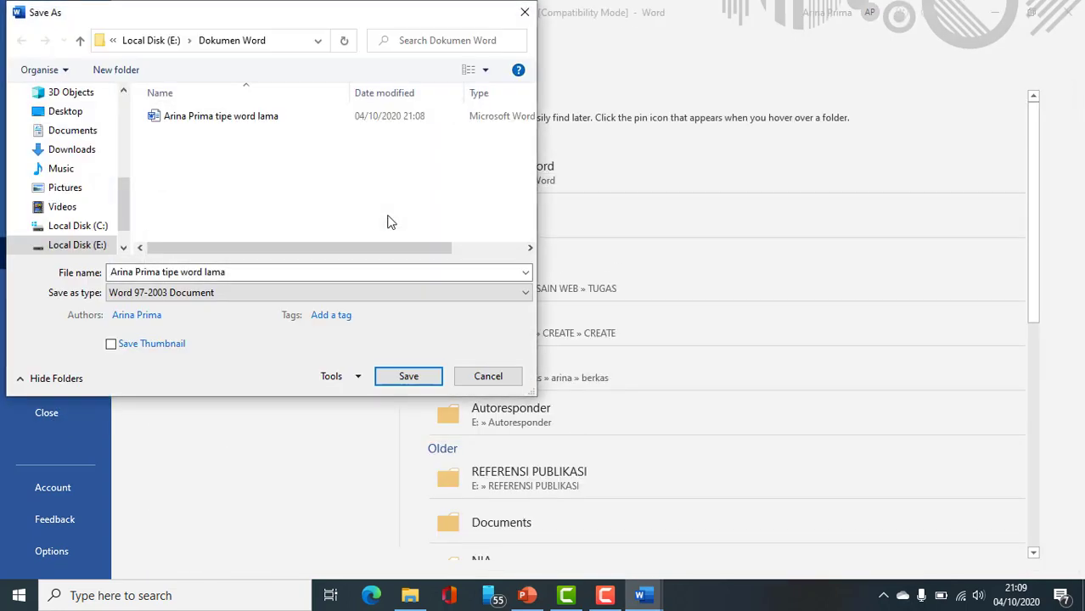
- Try the PDF and Word 97-2003 Template save types, then settle on Word Document
click(198, 297)
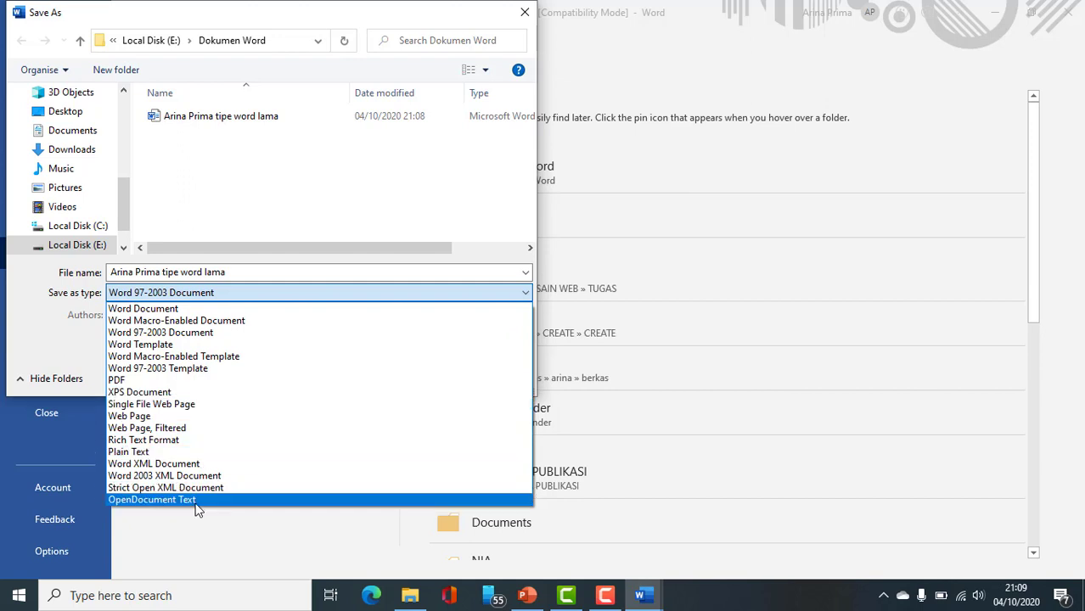
click(258, 297)
click(259, 296)
click(232, 290)
click(226, 295)
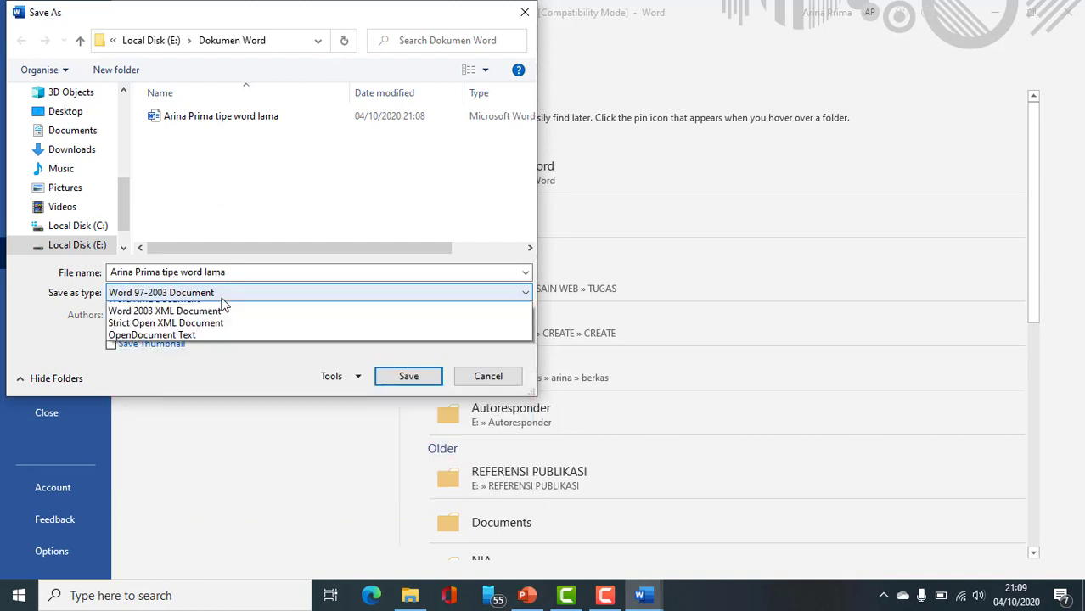
click(217, 382)
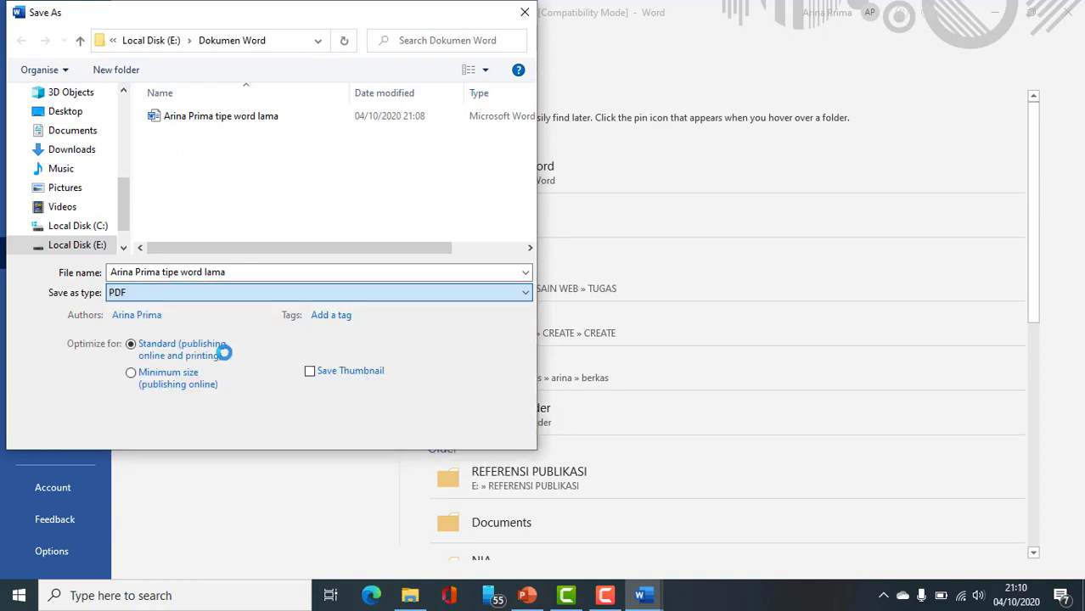
click(240, 293)
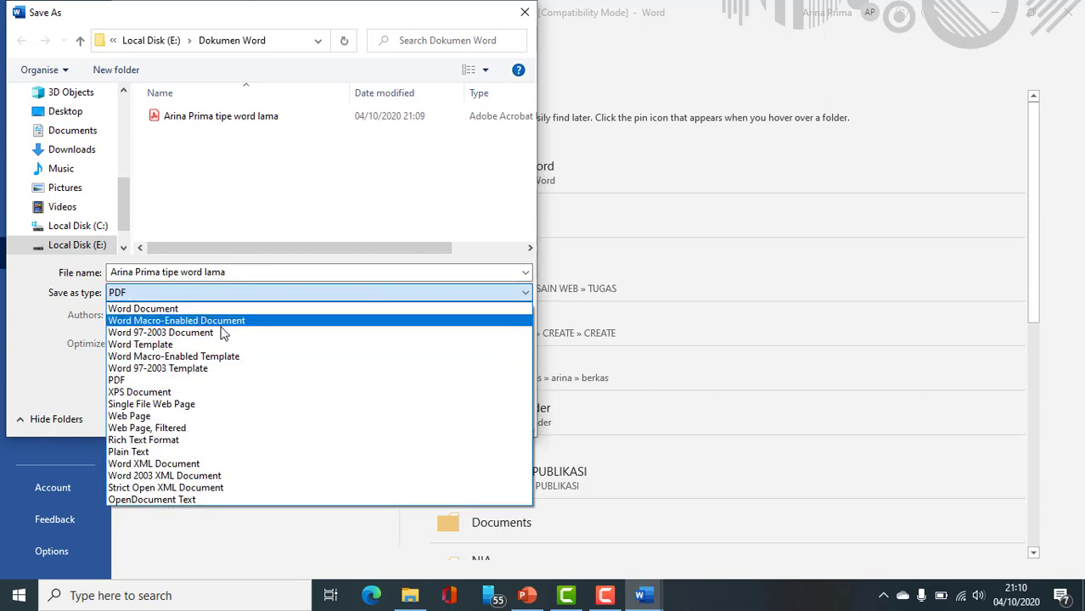
click(219, 369)
click(279, 292)
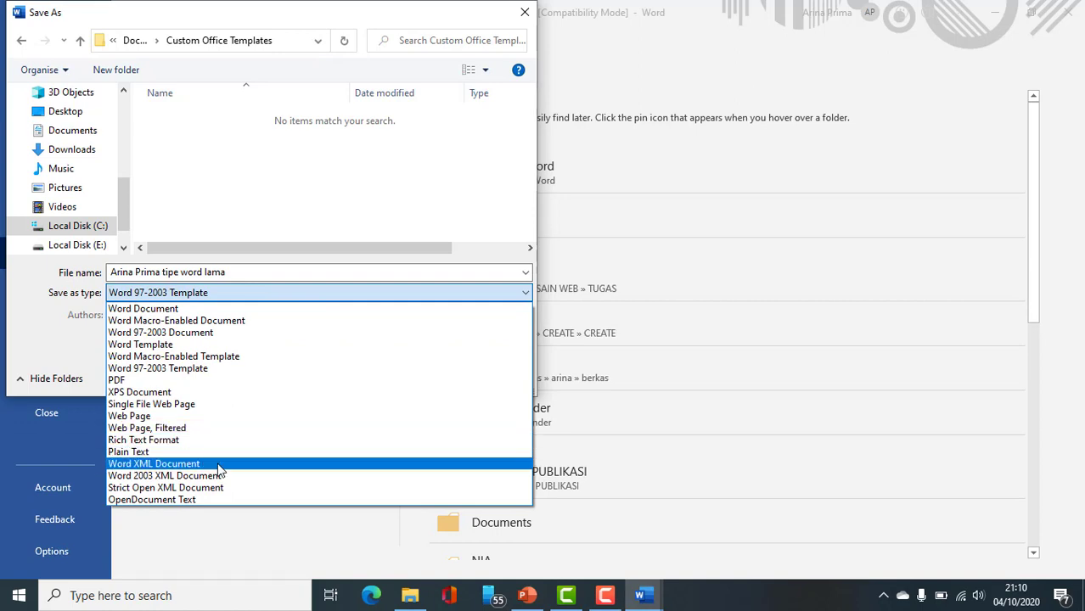
click(291, 180)
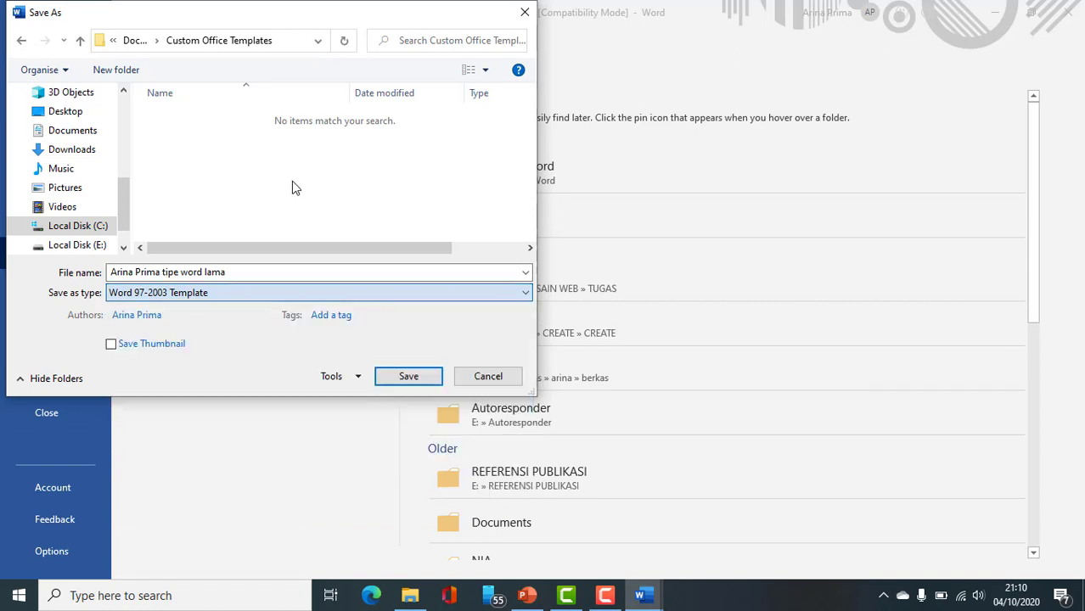
click(321, 297)
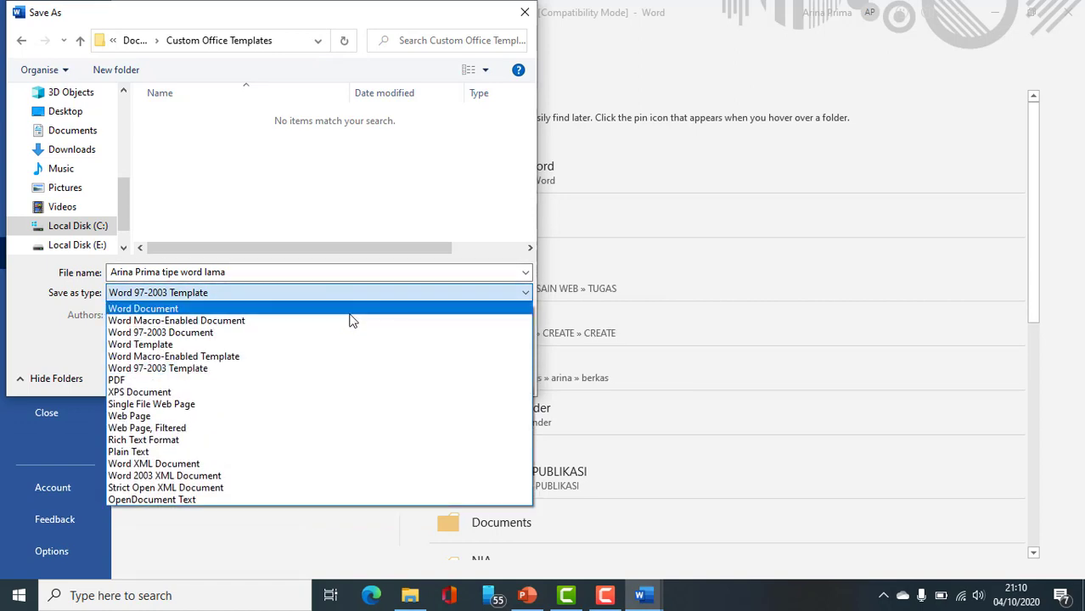
click(349, 311)
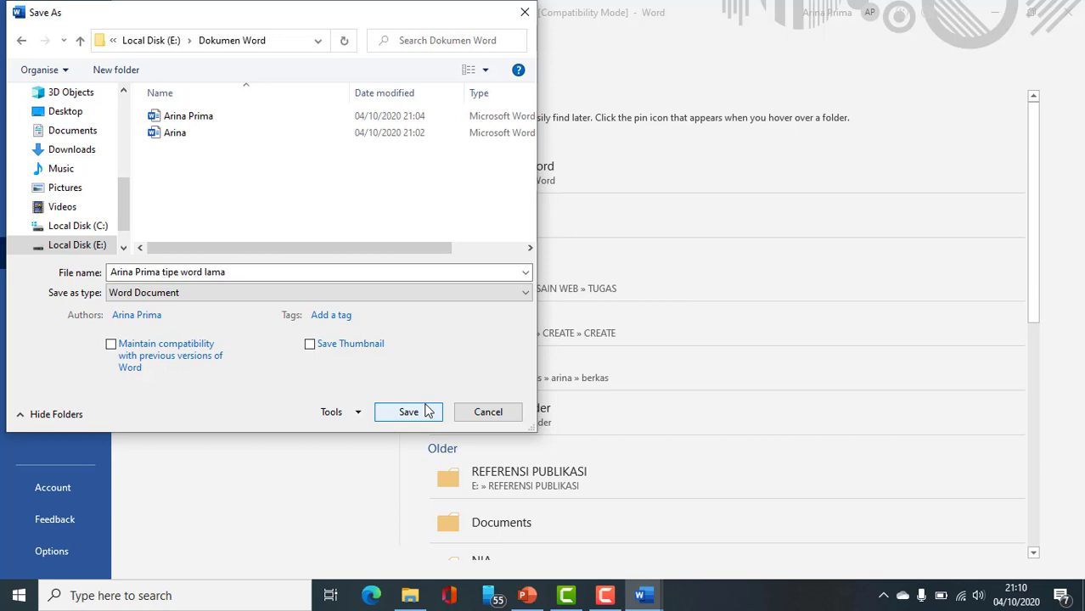
- Cancel Save As, create a new blank document, and type the greeting with the author's name plus the lecturer-at-Fakultas-Ilmu-Komputer sentence
click(508, 415)
key(ctrl+n)
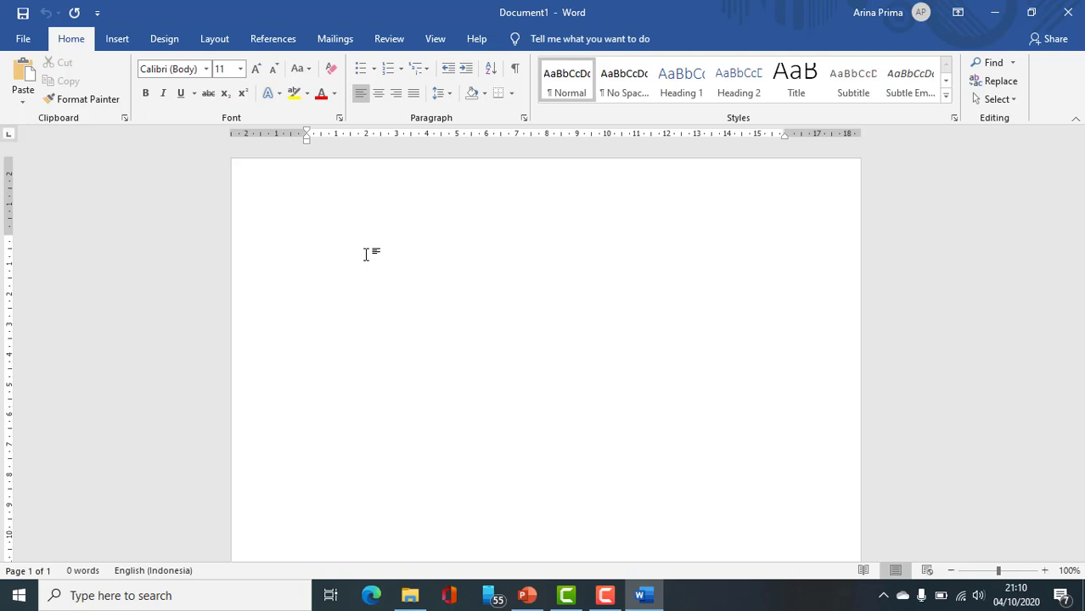
text(H)
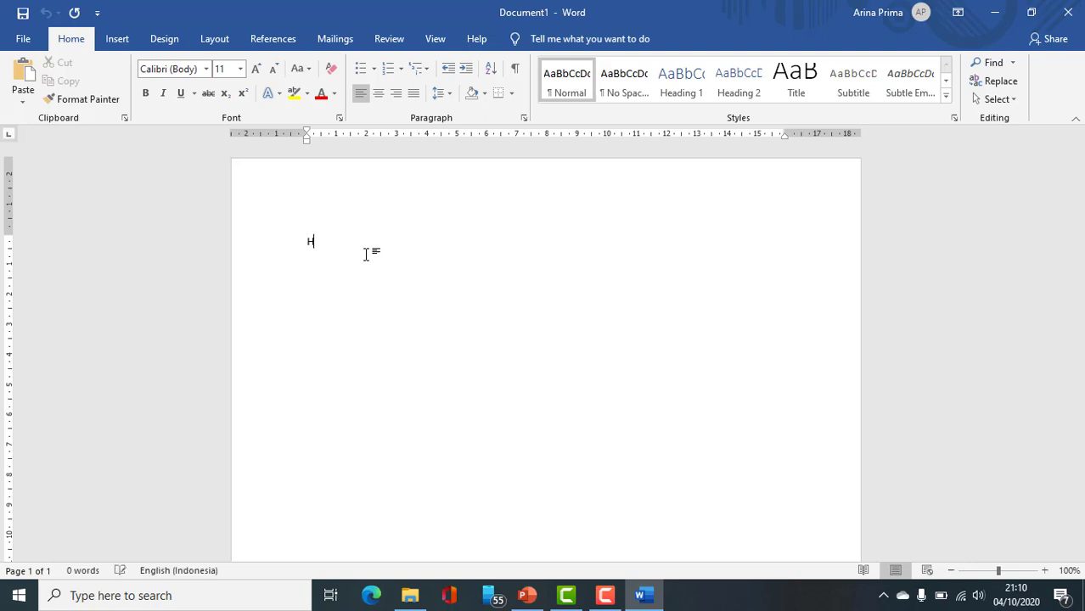
text(ai, Say)
text(a Arina)
text( Prima)
text(.. Saya)
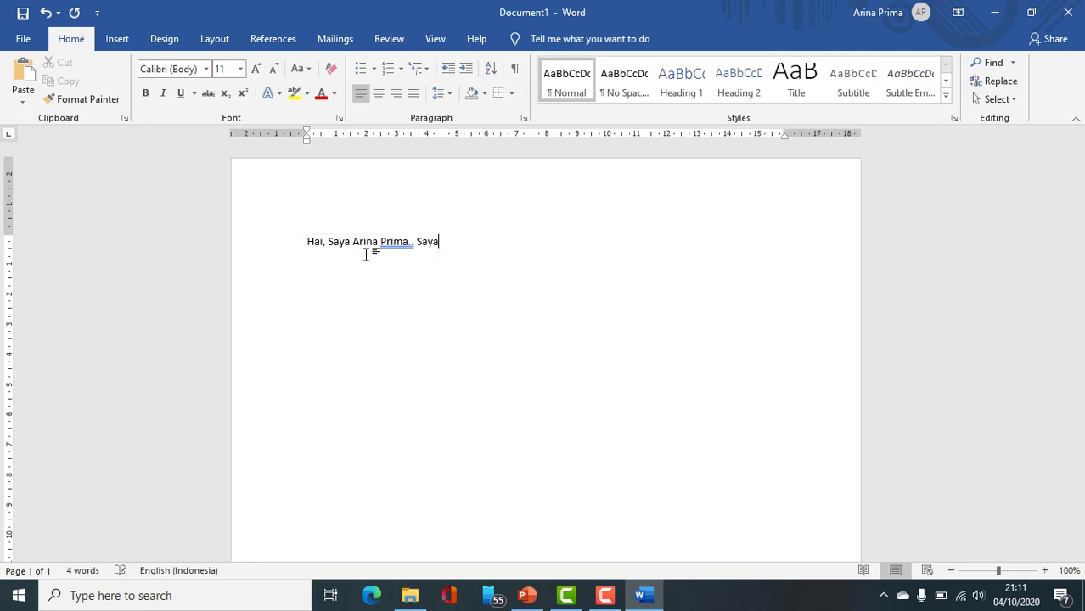
text( beker)
text(ja sebagai)
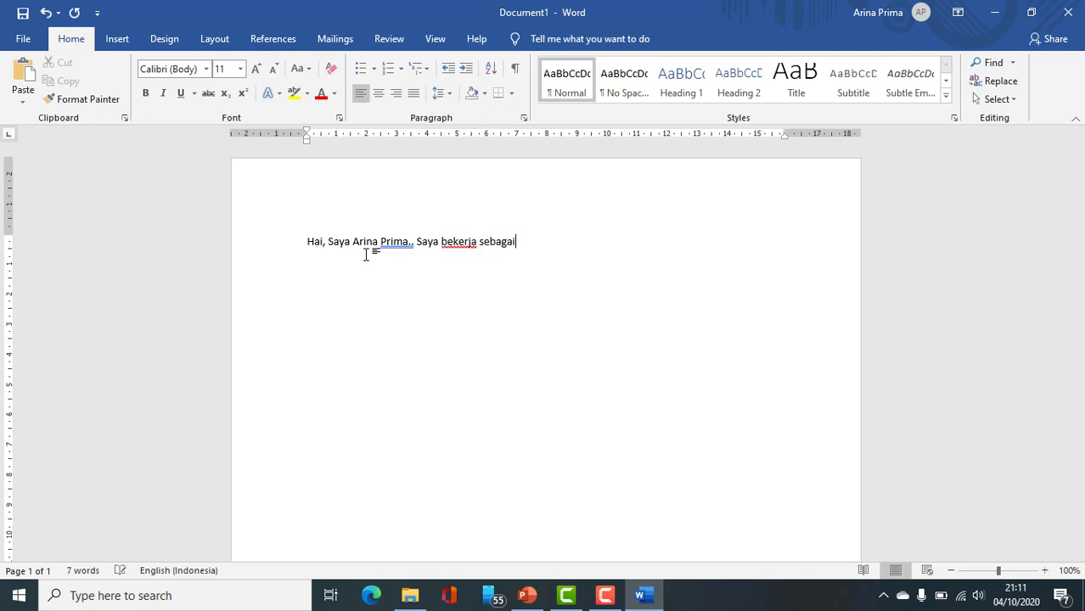
text( dosen fi)
text( Fakultas I)
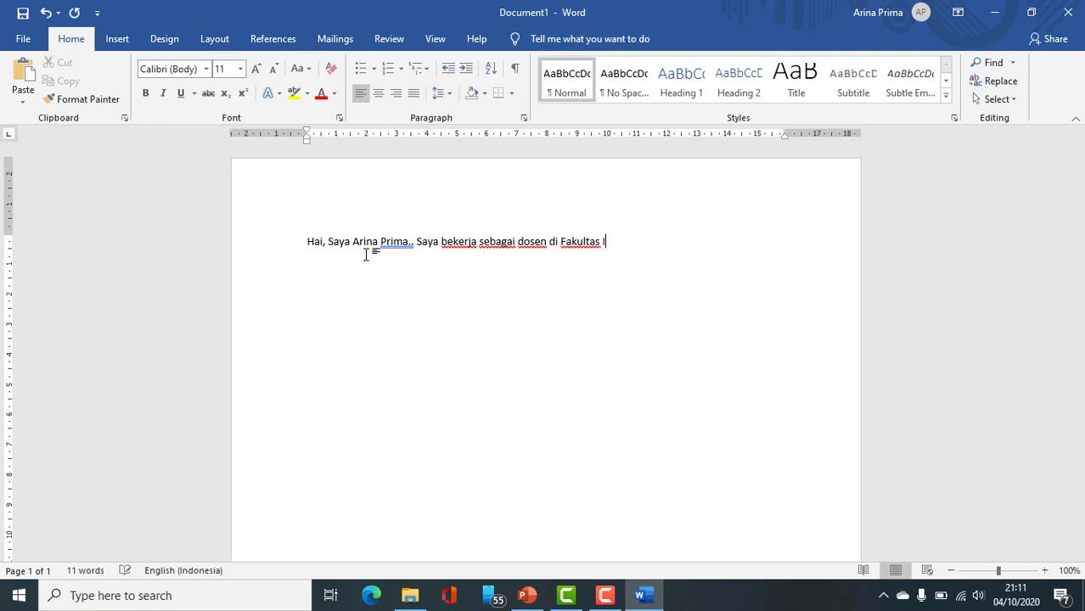
text(lmu Kom)
text(puter.)
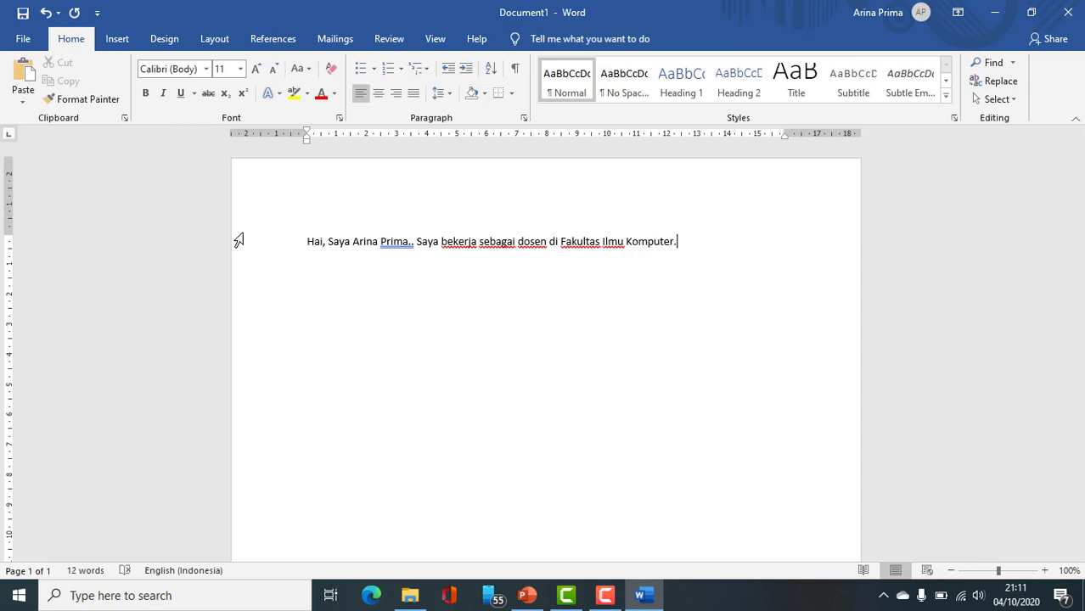
- Delete the extra full stop after the name in the greeting
click(414, 241)
key(BackSpace)
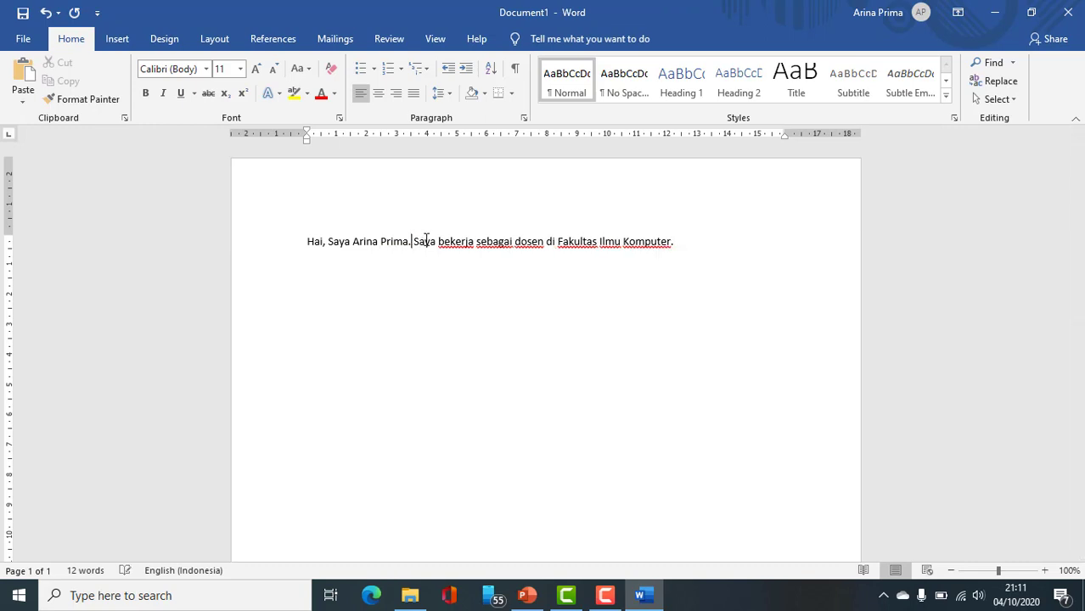
click(729, 244)
- Select parts of the line, ending with the opening greeting sentence selected, then move to the line end
drag(690, 242, 412, 243)
click(689, 242)
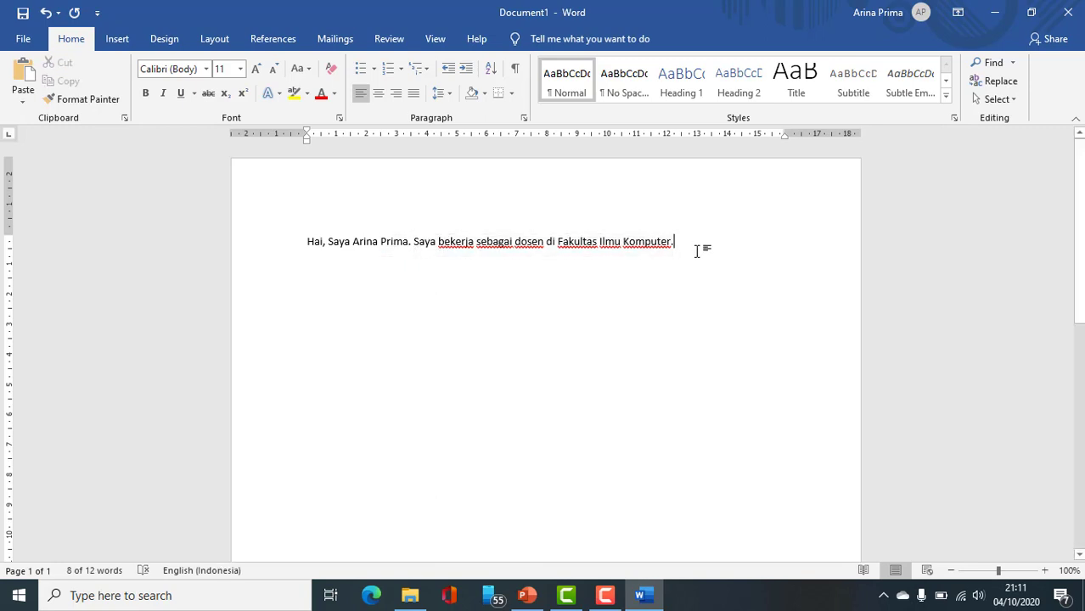
drag(689, 242, 439, 245)
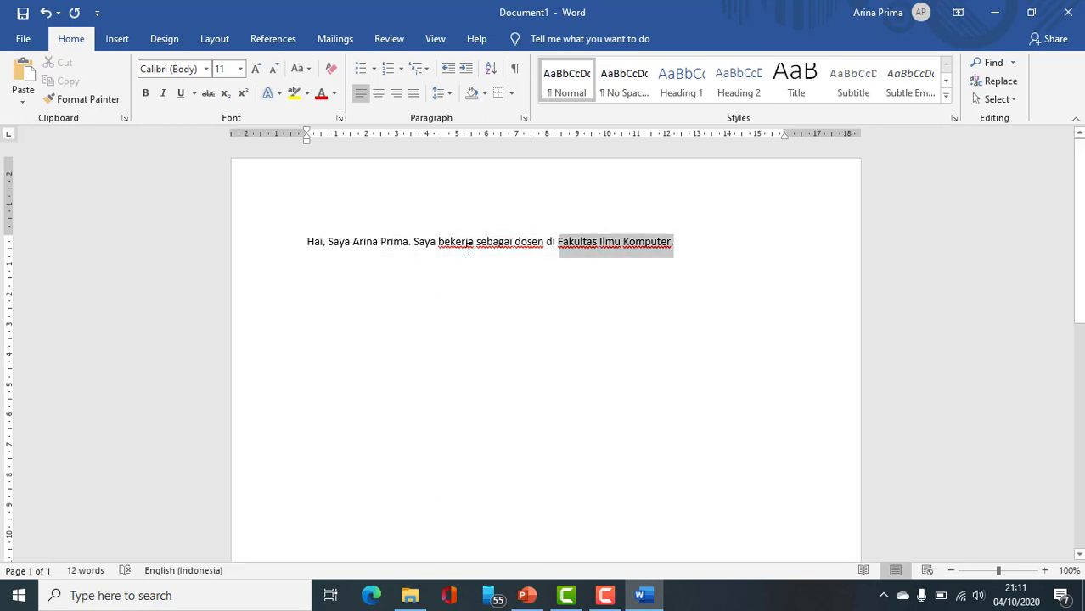
click(412, 241)
drag(414, 242, 309, 242)
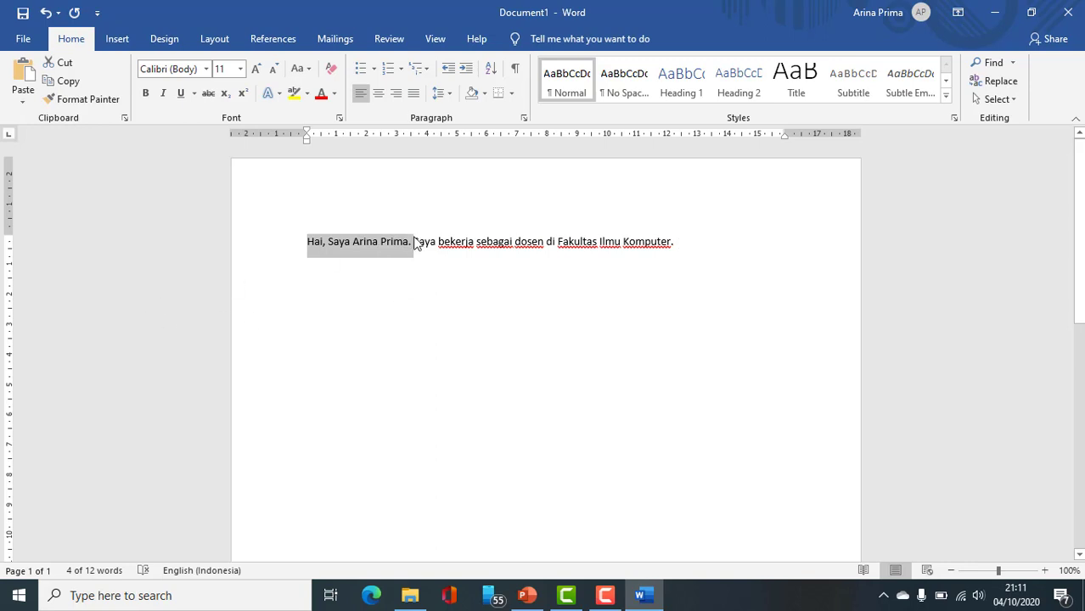
click(493, 242)
click(709, 244)
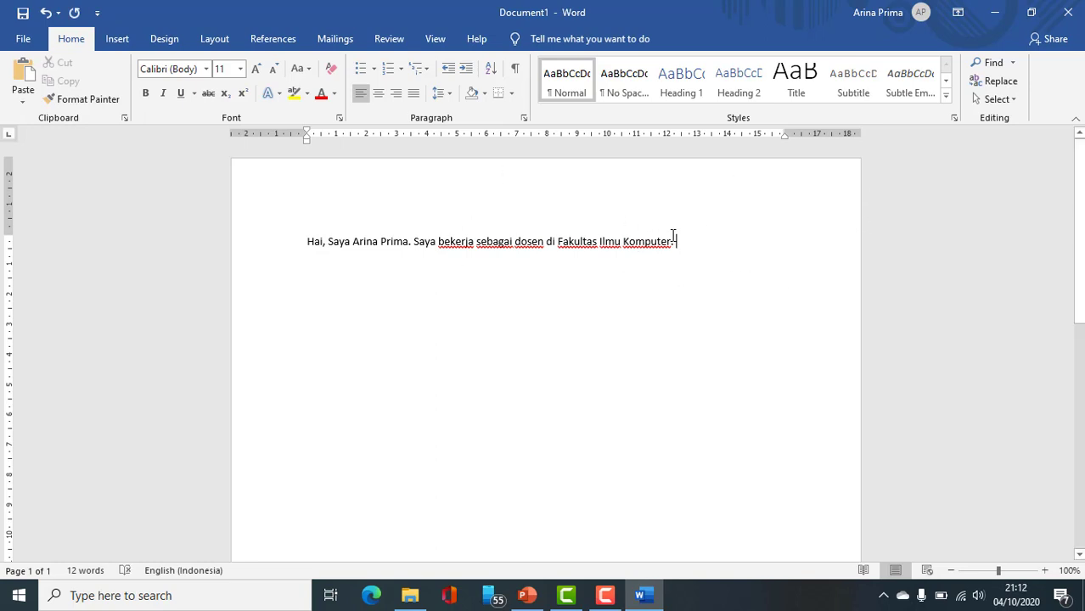
- Paste the greeting after the Komputer sentence, make the opening greeting bold, and copy it
text(Hai, Saya Arina Prima.)
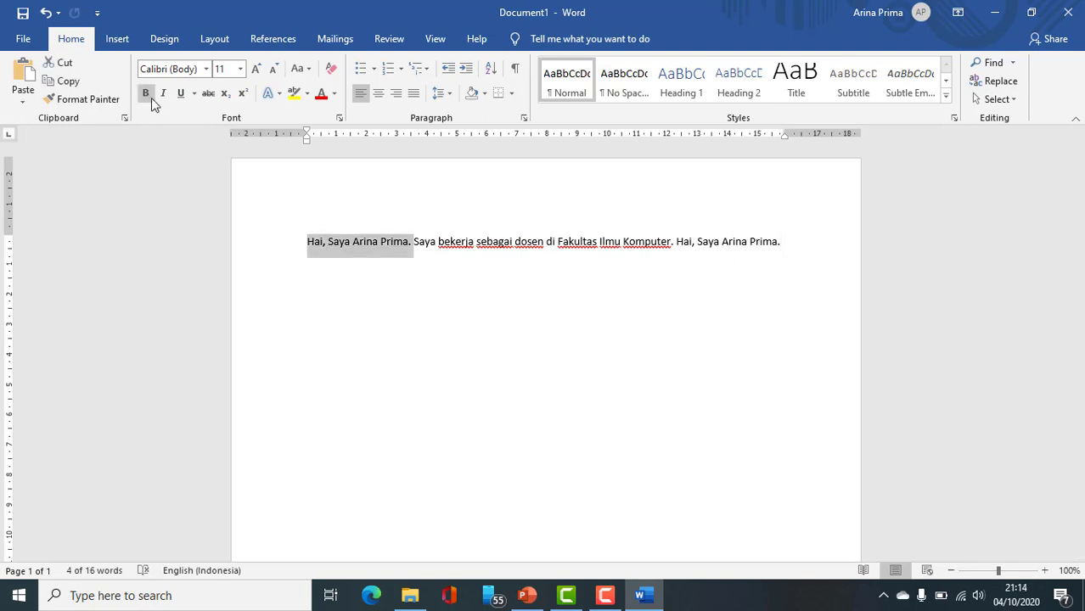
click(145, 92)
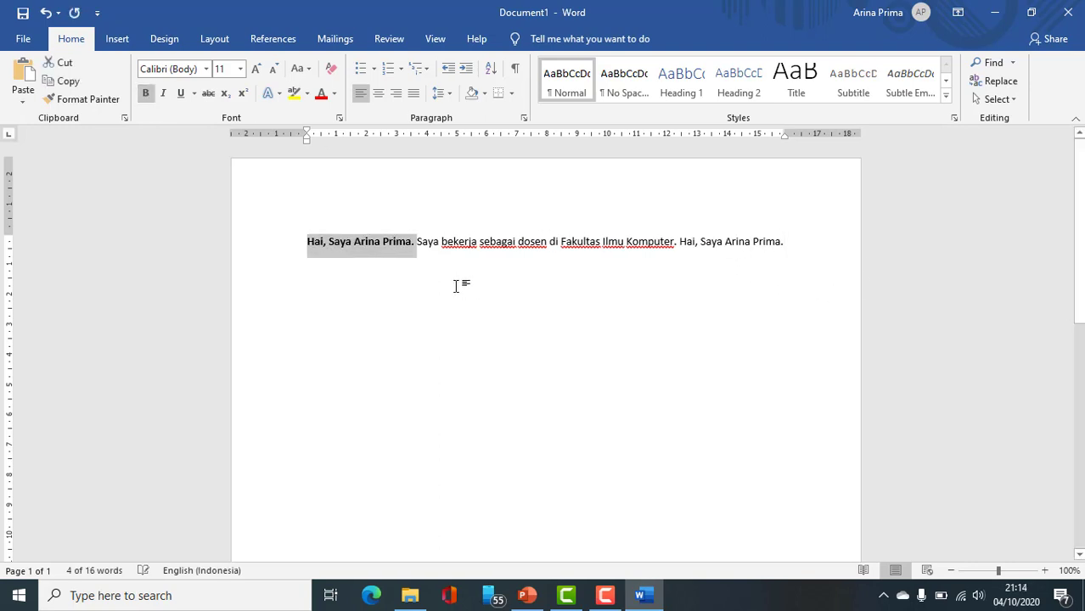
right_click(350, 256)
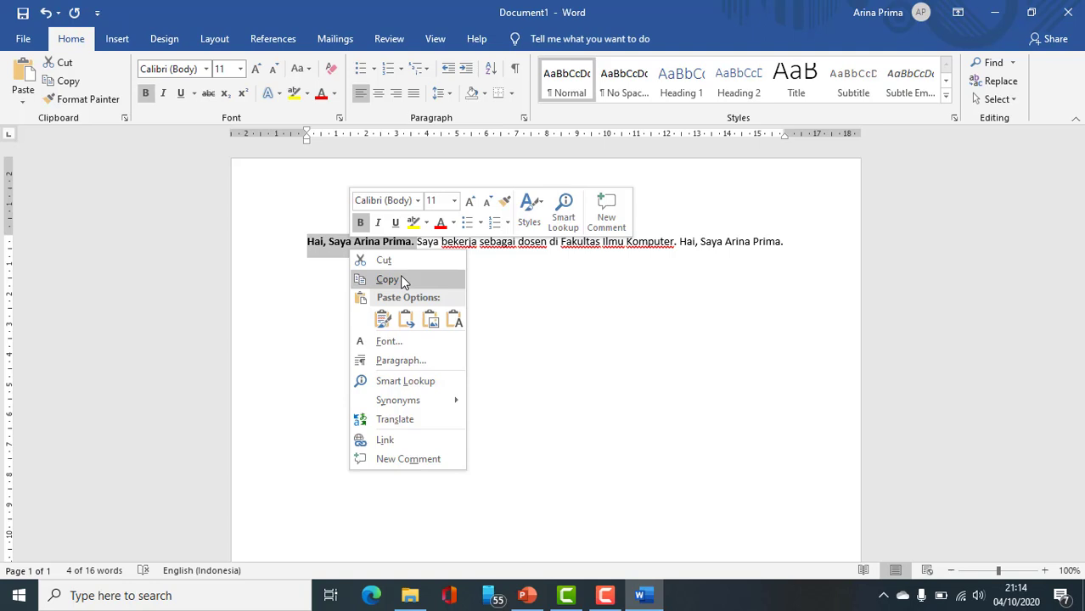
click(404, 282)
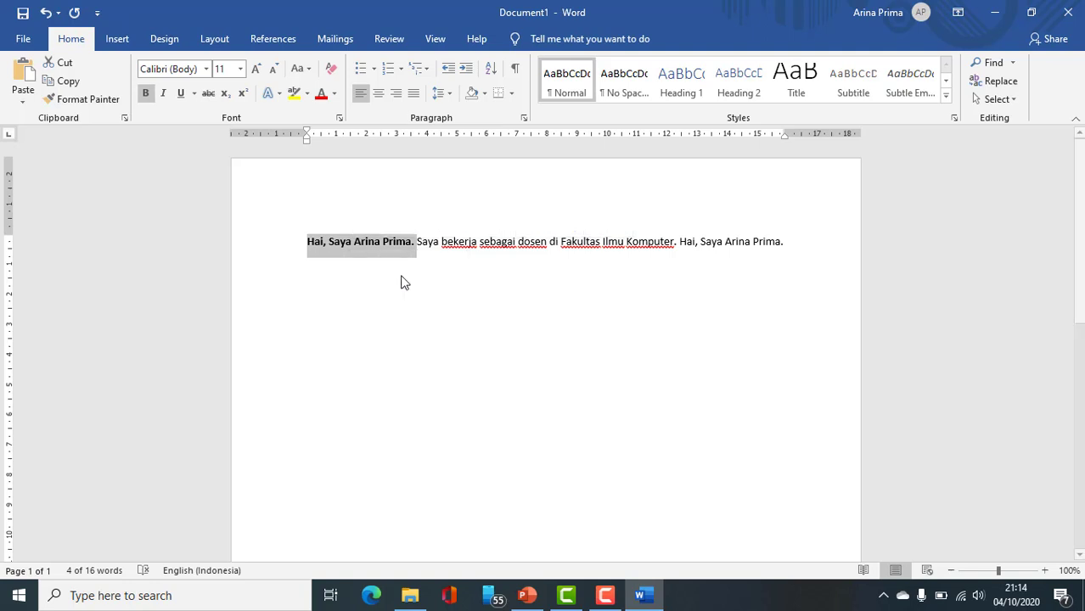
- Check paste choices at the line end, reselect the bold greeting, and return the caret to the line end
click(805, 245)
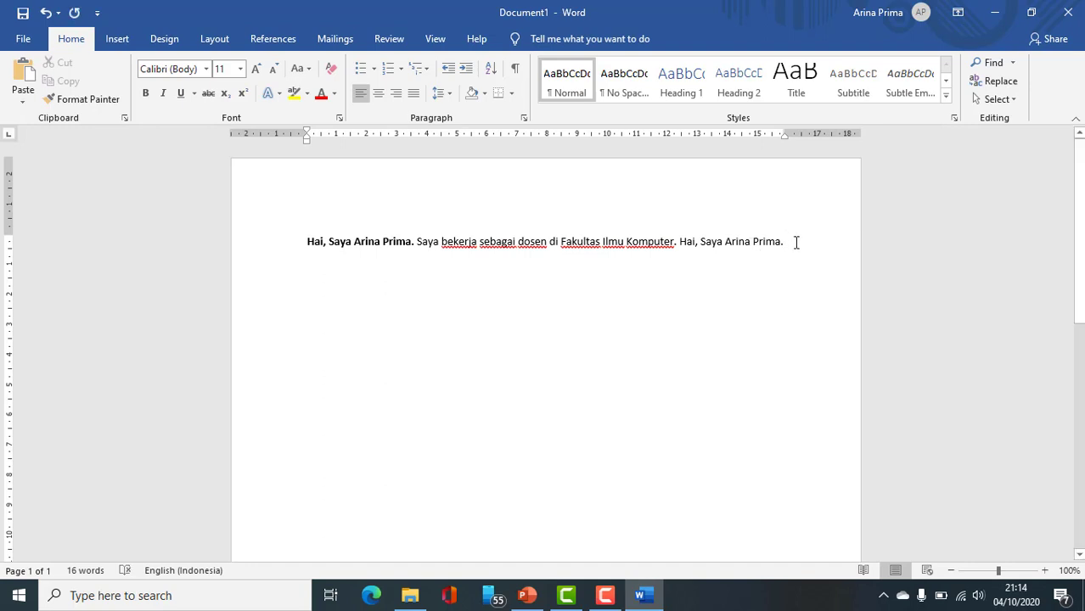
right_click(795, 242)
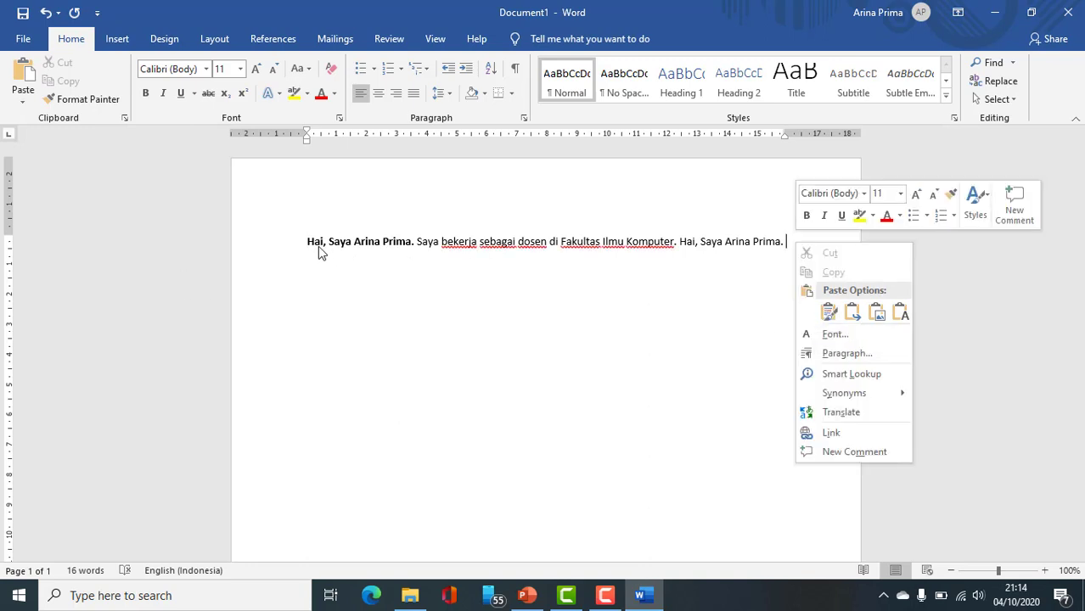
drag(301, 241, 411, 241)
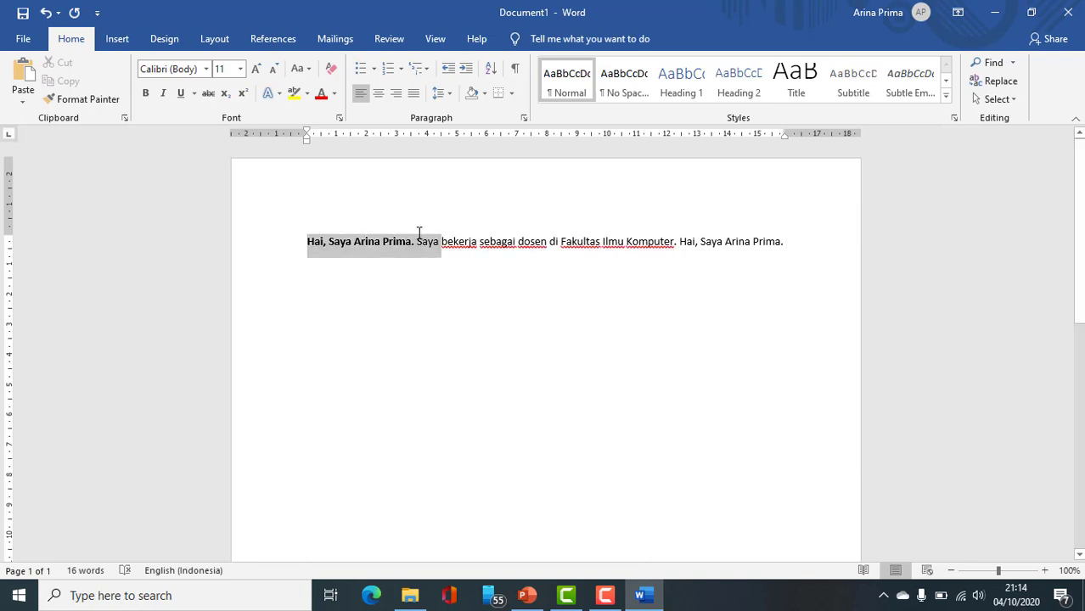
click(806, 243)
- Paste two more copies of the greeting at the line end, switching the paste to Keep Text Only
right_click(801, 245)
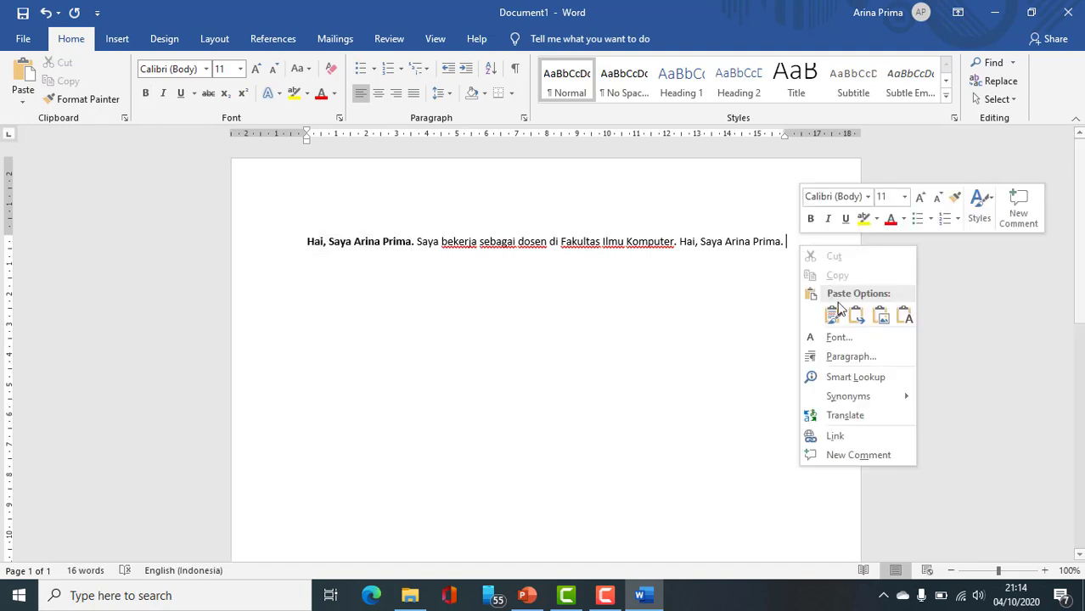
click(833, 317)
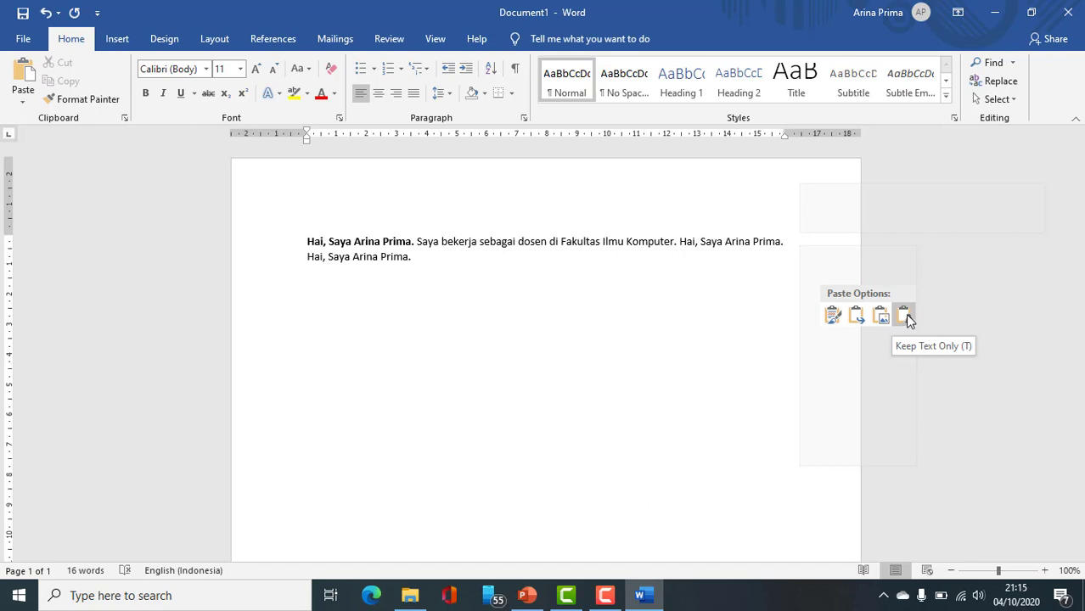
click(905, 314)
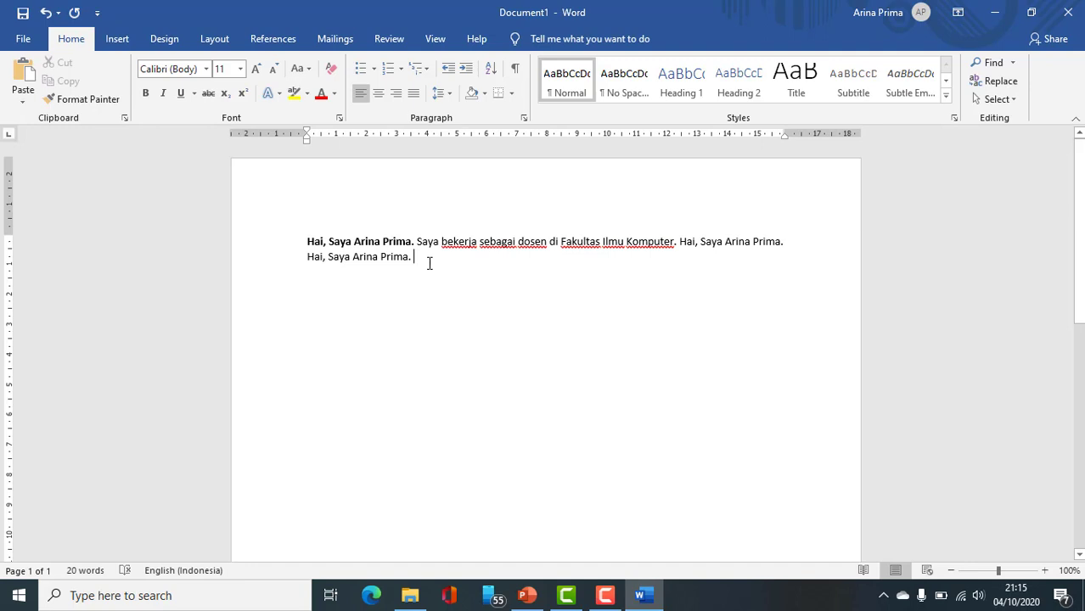
key(ctrl+v)
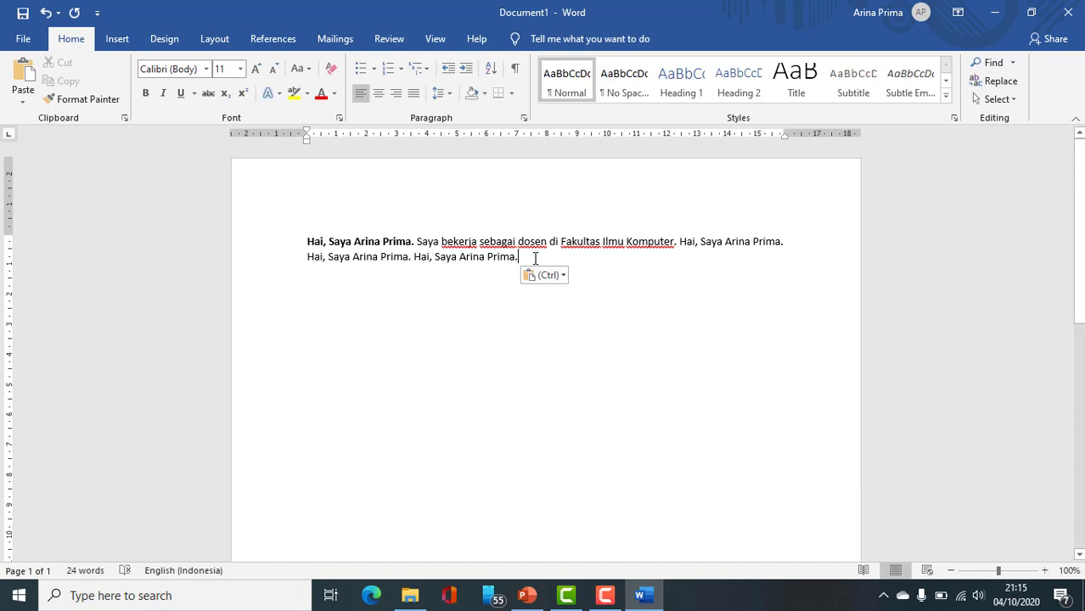
- Dismiss the paste options badge and add a new empty paragraph after the greetings
mouse_move(536, 256)
mouse_down()
mouse_move(332, 258)
mouse_move(680, 244)
mouse_up()
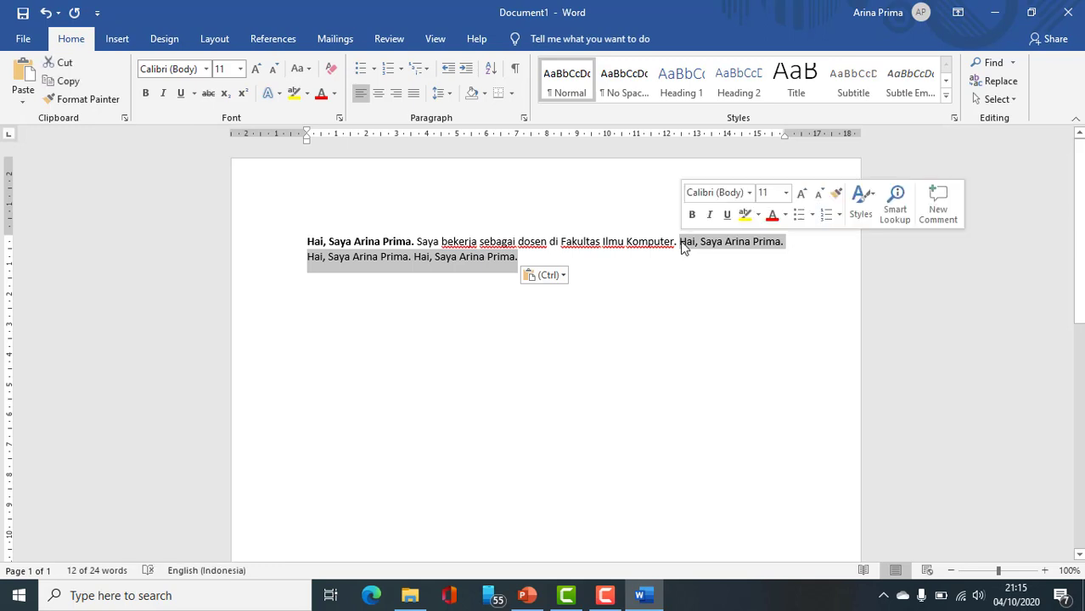
click(513, 258)
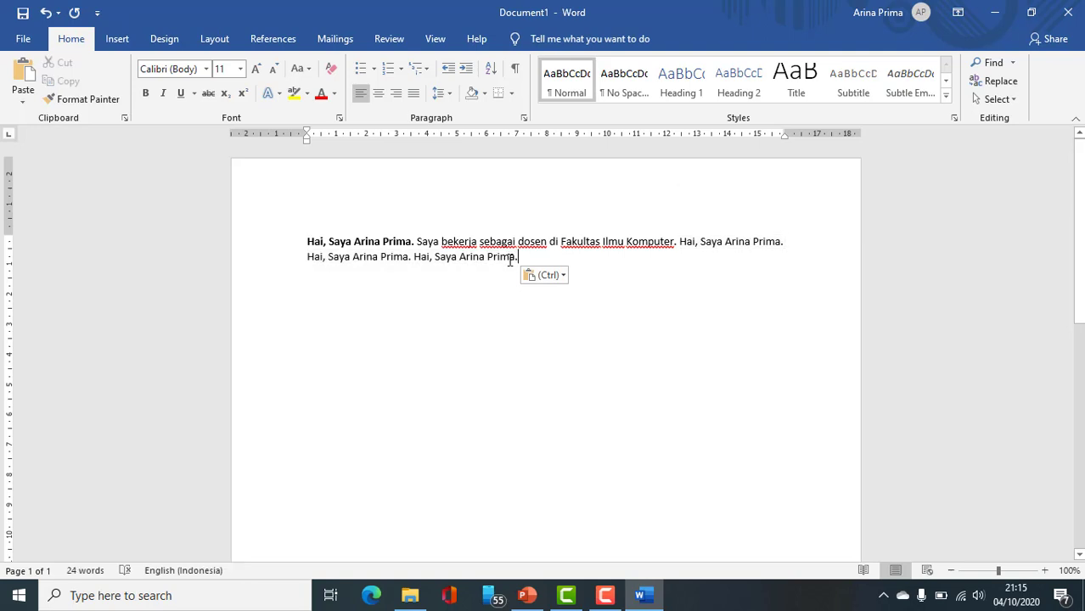
click(533, 259)
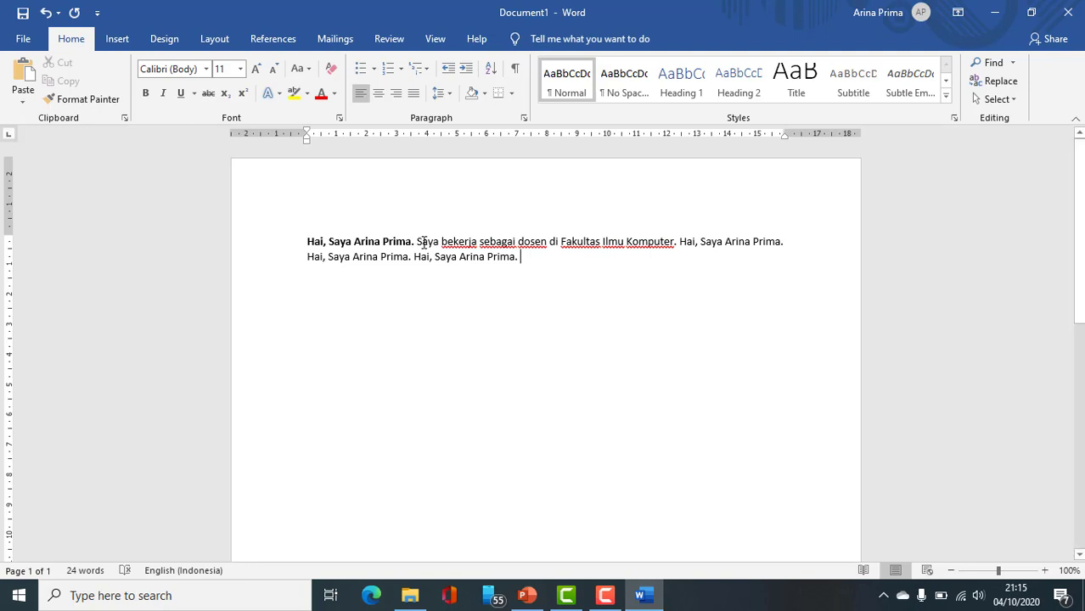
drag(416, 242, 682, 230)
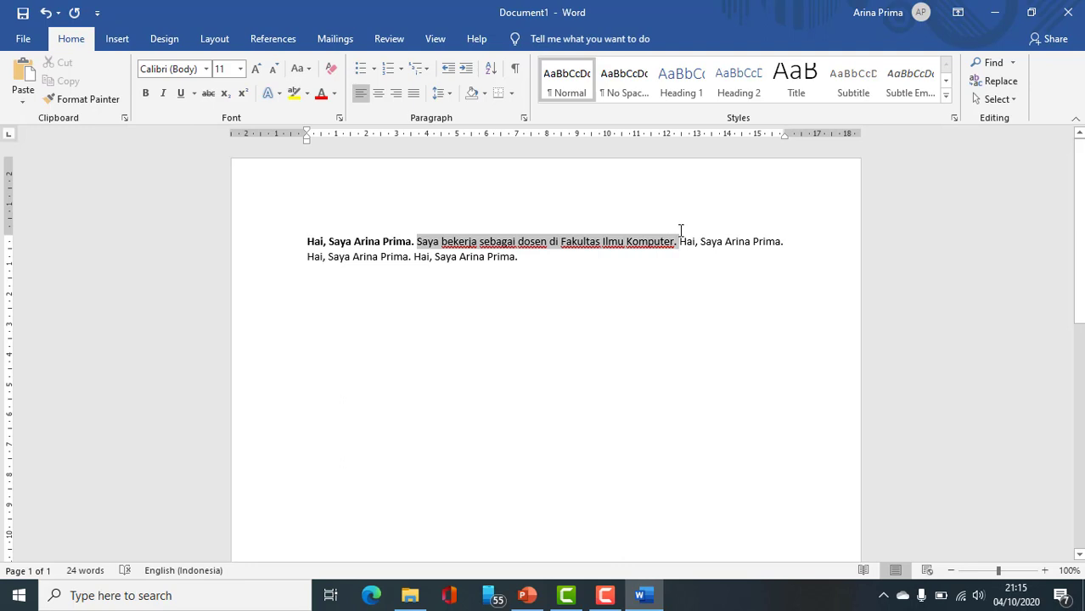
click(533, 258)
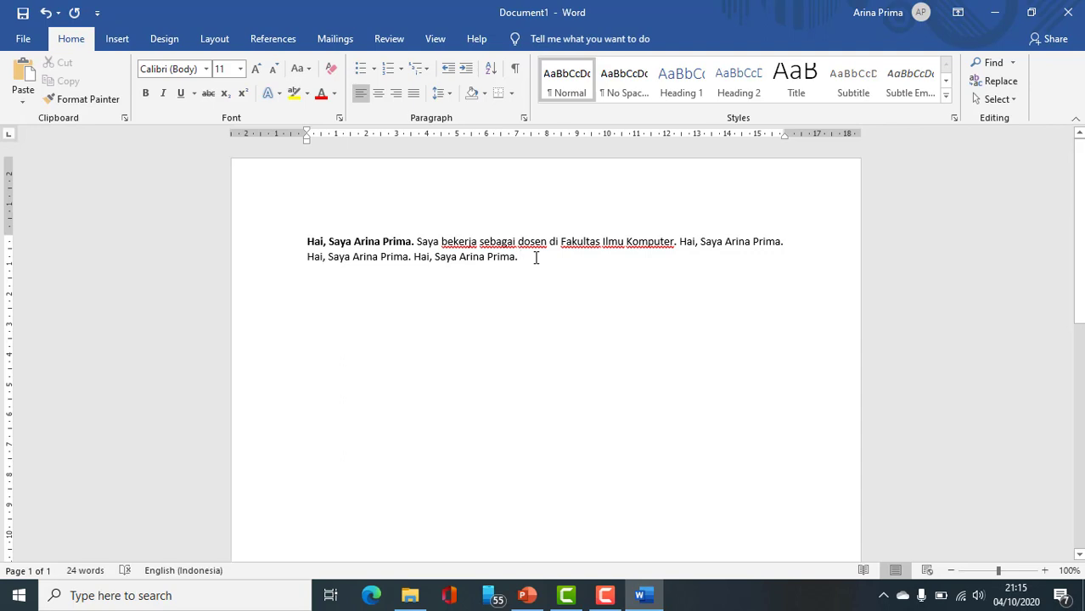
key(Return)
key(Return)
- Select 'Saya bekerja sebagai dosen di Fakultas Ilmu Komputer.' and cut it out
drag(423, 246, 684, 246)
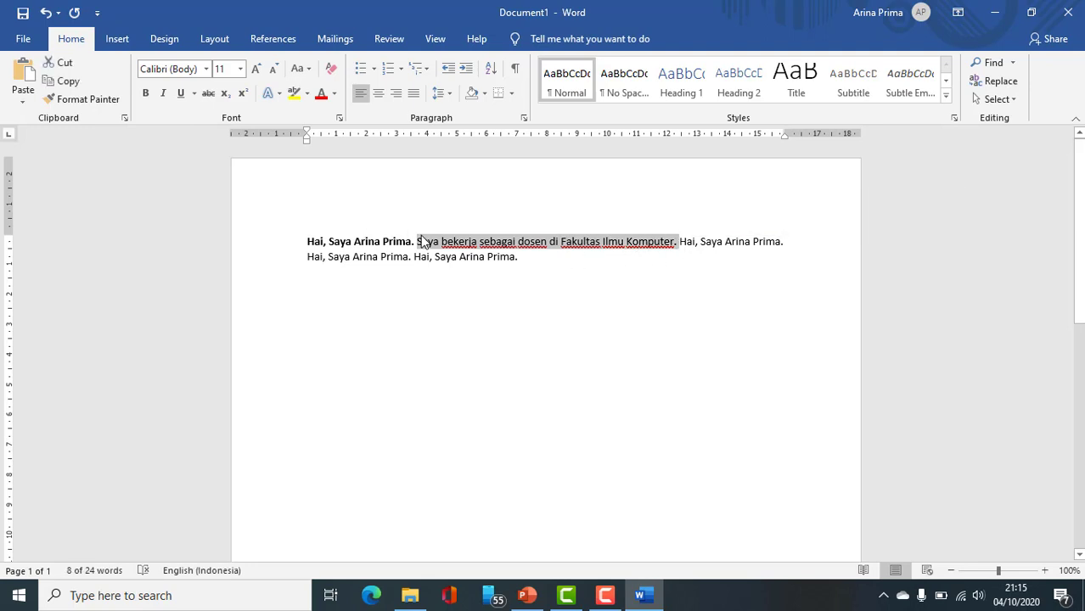
mouse_move(414, 242)
mouse_down()
mouse_move(621, 242)
mouse_move(417, 239)
mouse_up()
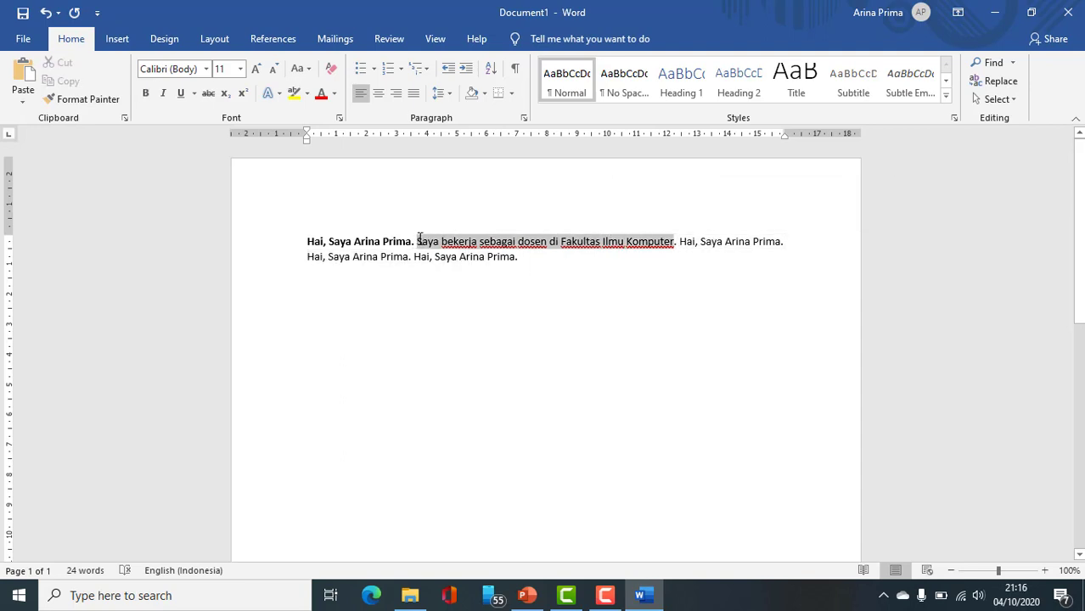
click(352, 319)
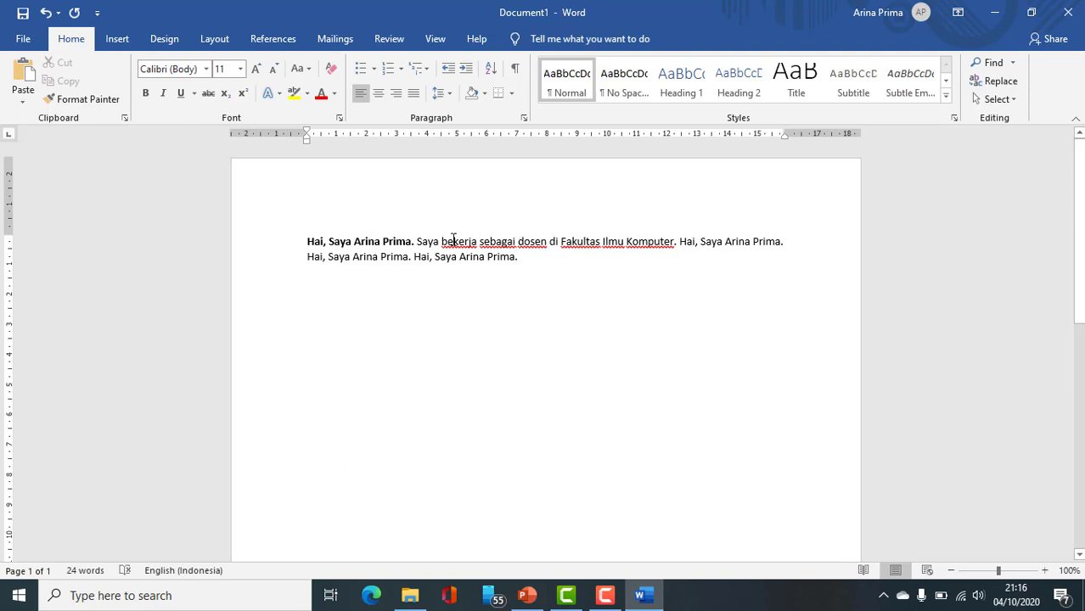
drag(417, 241, 676, 253)
key(ctrl+c)
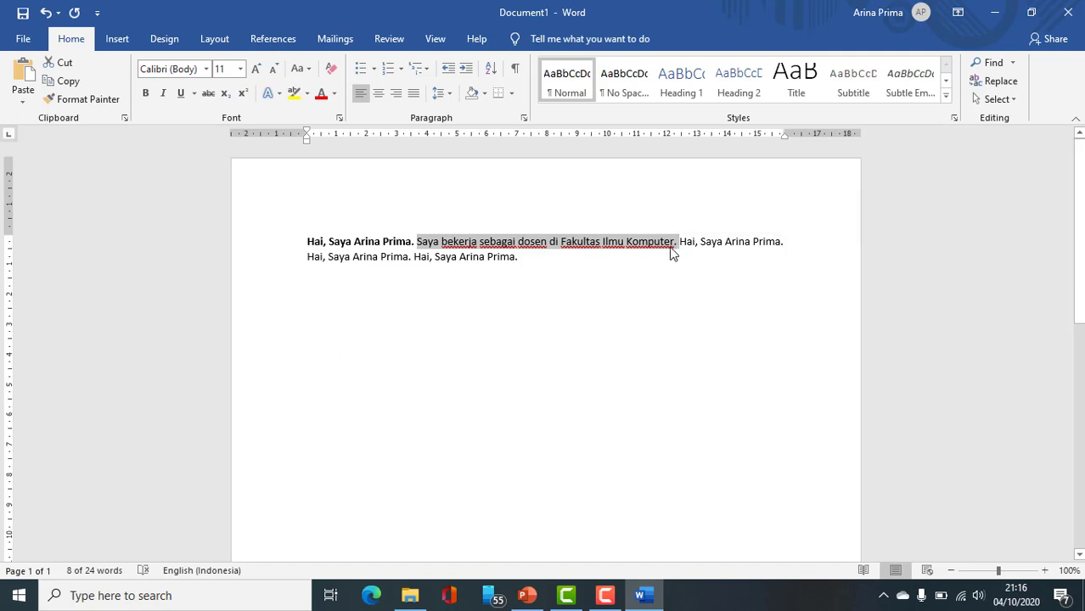
right_click(670, 246)
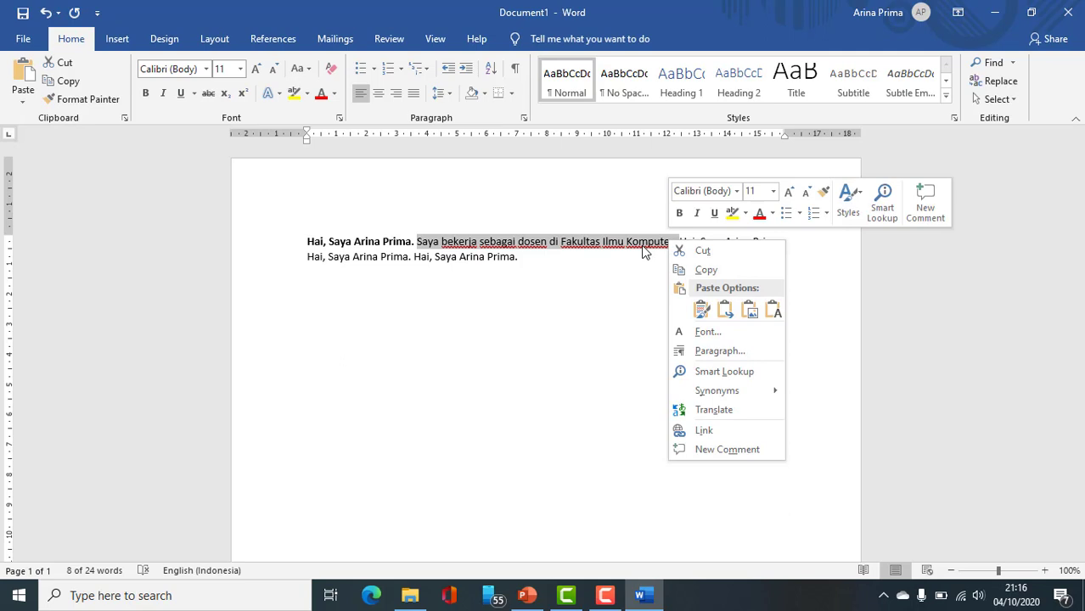
key(Escape)
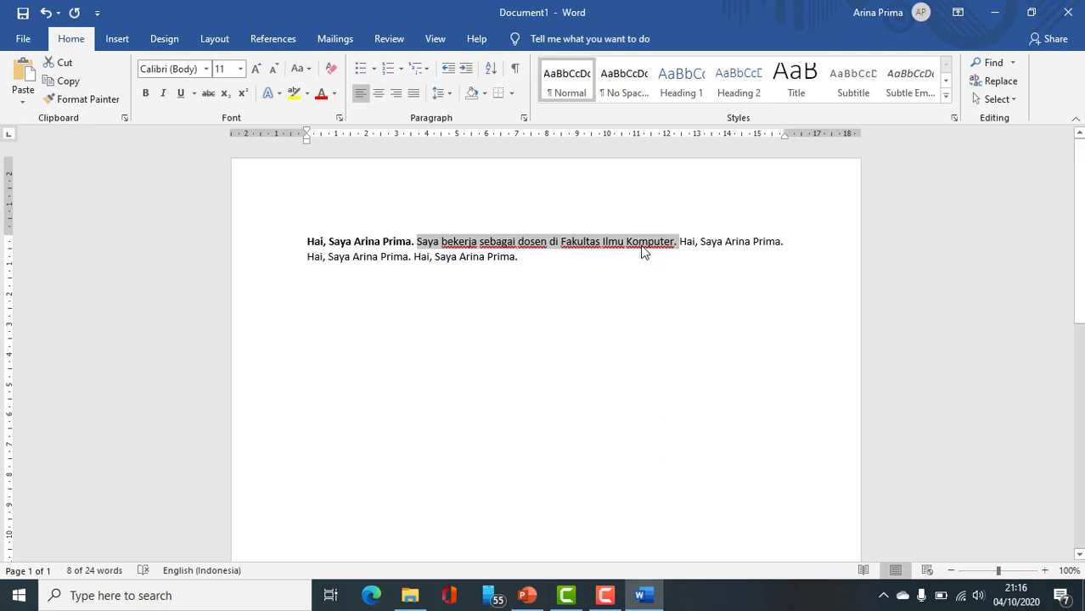
key(Delete)
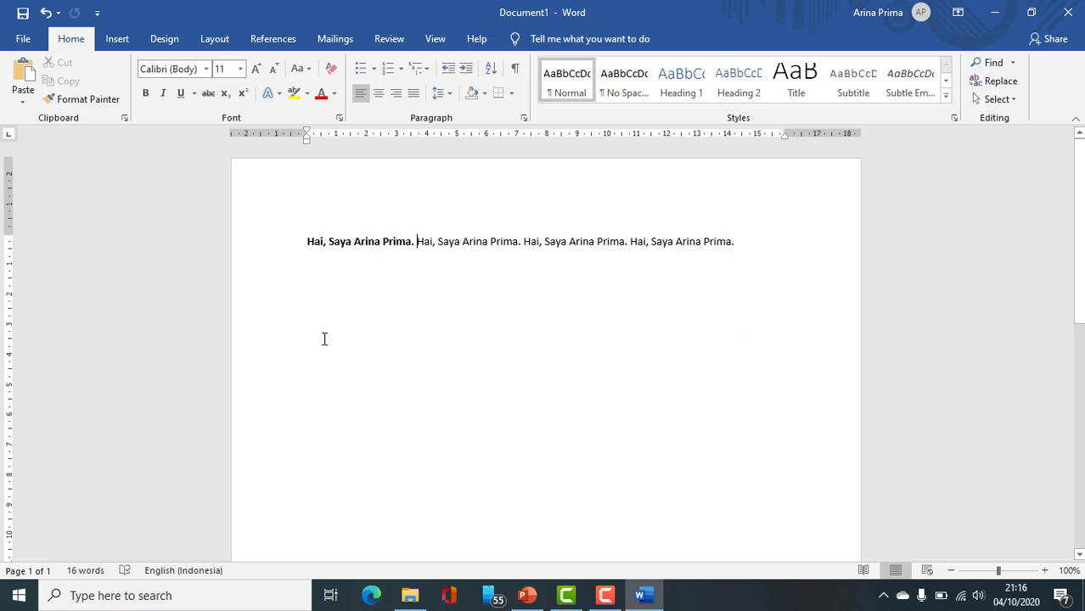
- Paste the Fakultas Ilmu Komputer sentence twice on the empty line, the second as plain text
click(329, 338)
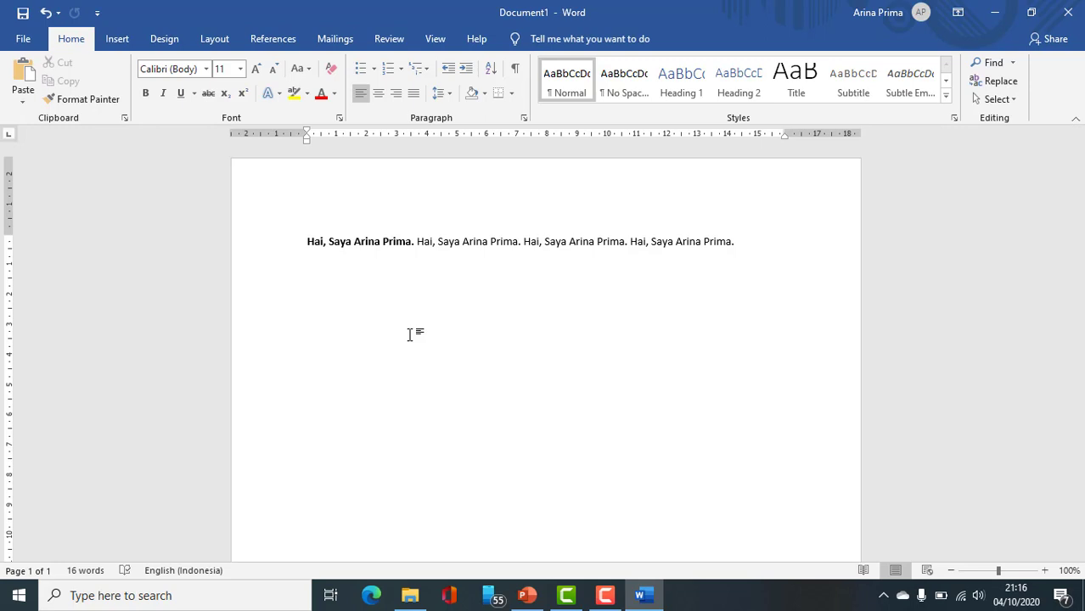
key(ctrl+v)
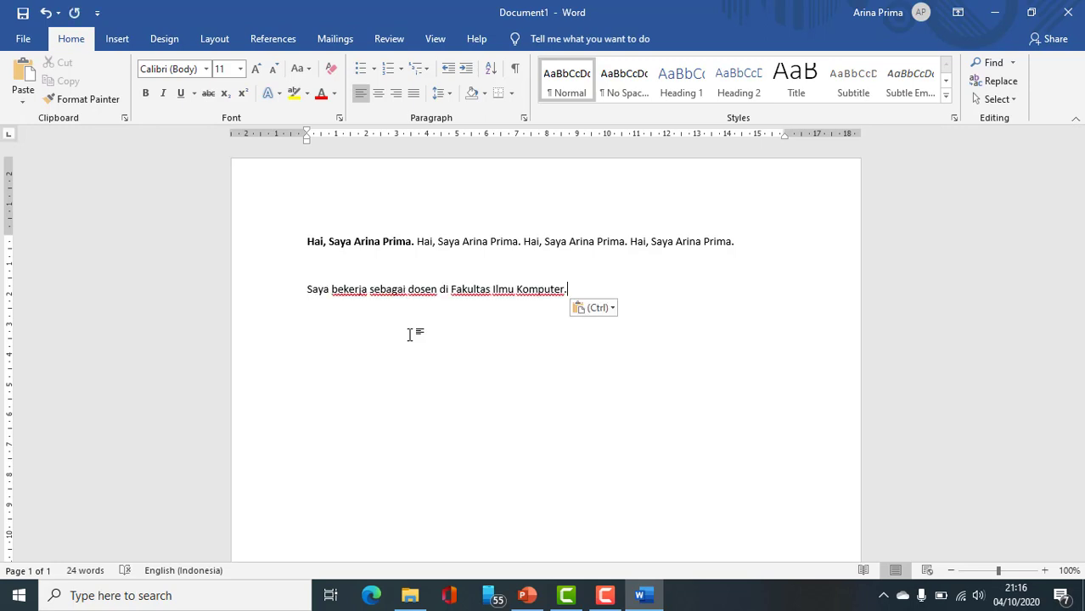
right_click(575, 290)
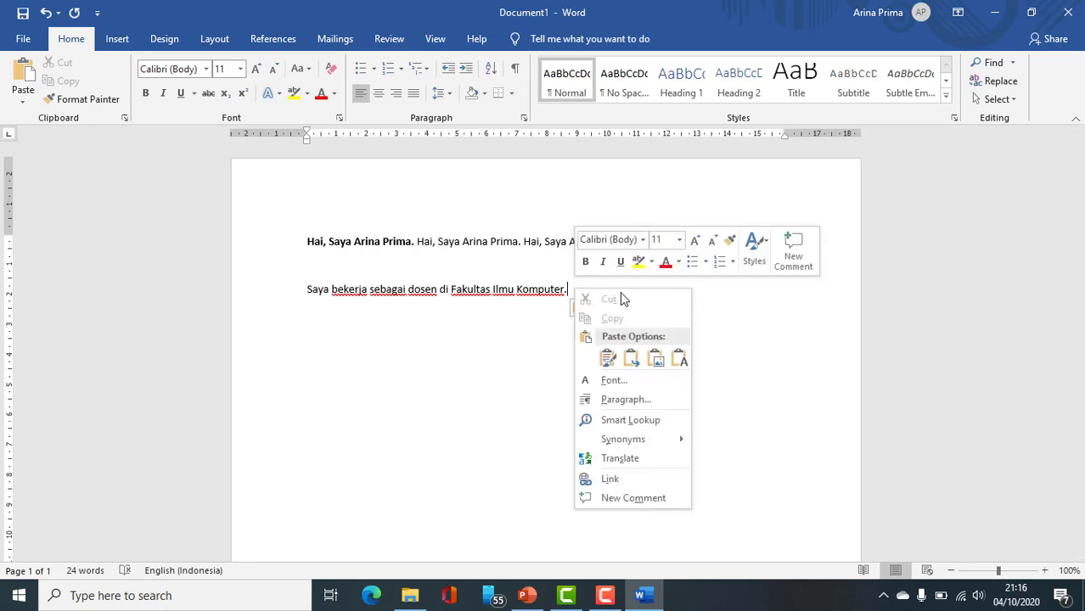
click(680, 359)
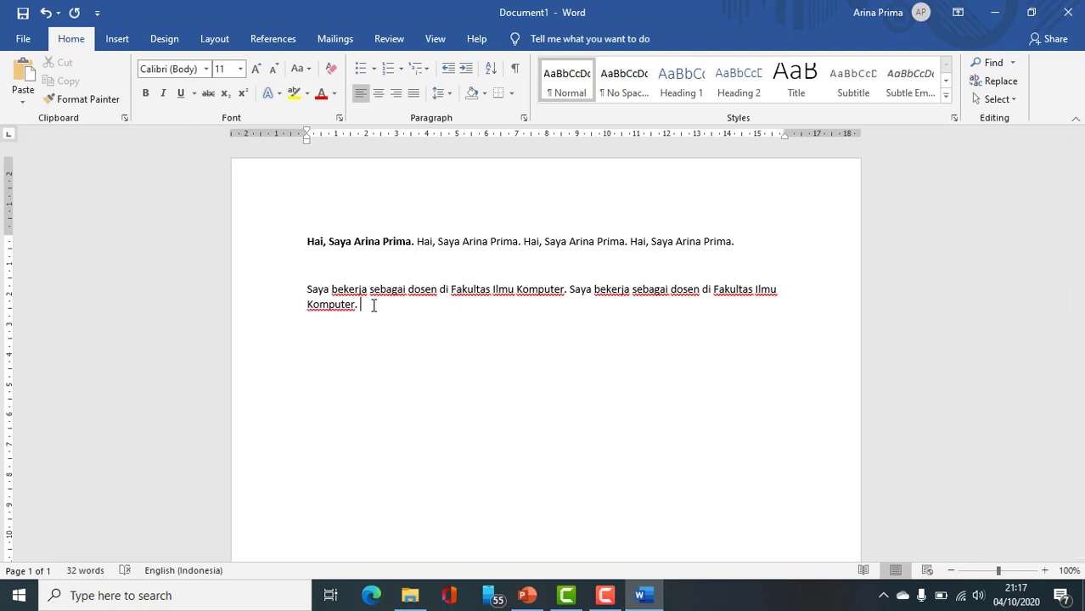
text(jagdha)
text(jhdjahjkdhahfjasfanjdad)
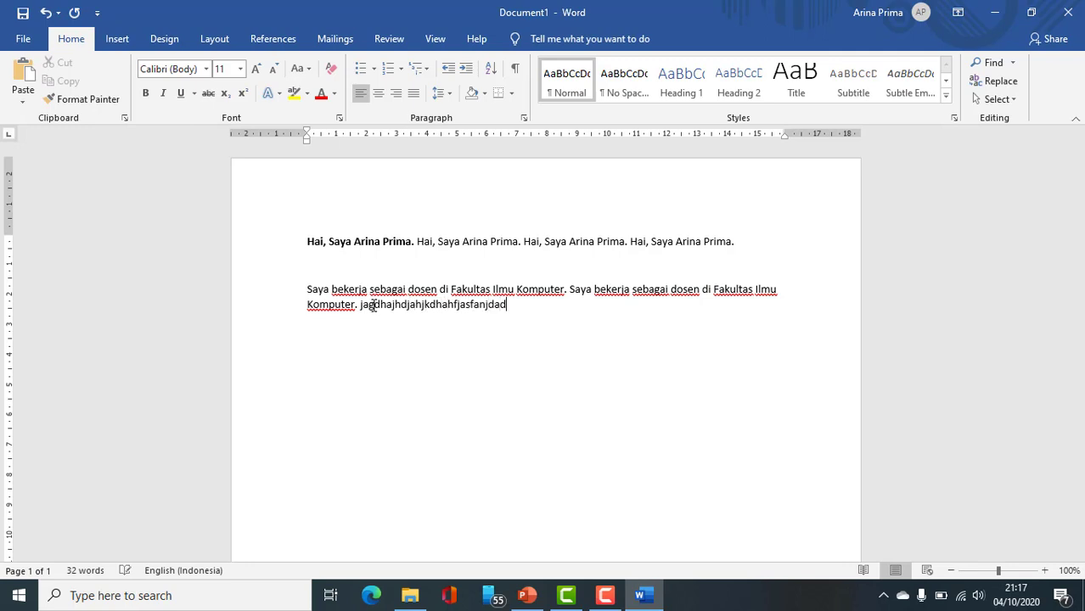
text(aj)
text(ghagdahdjkajdka)
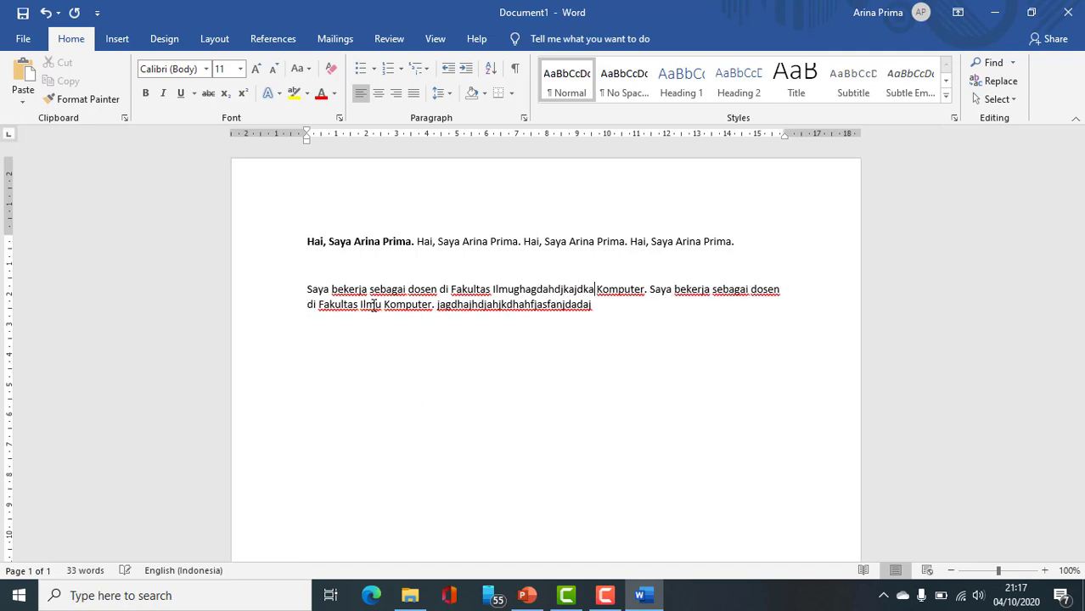
text(dah)
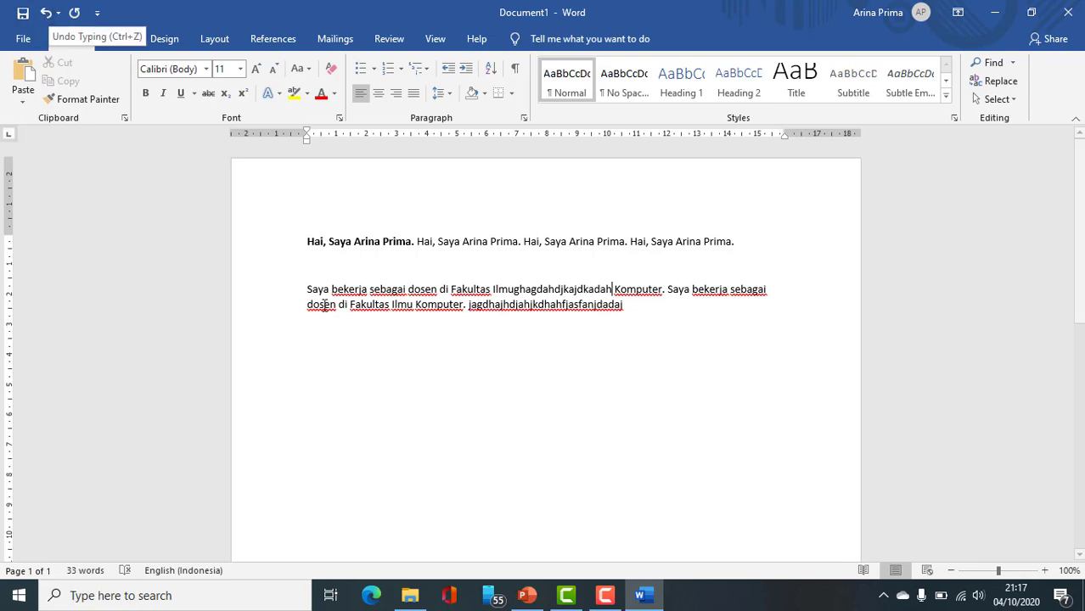
key(ctrl+z)
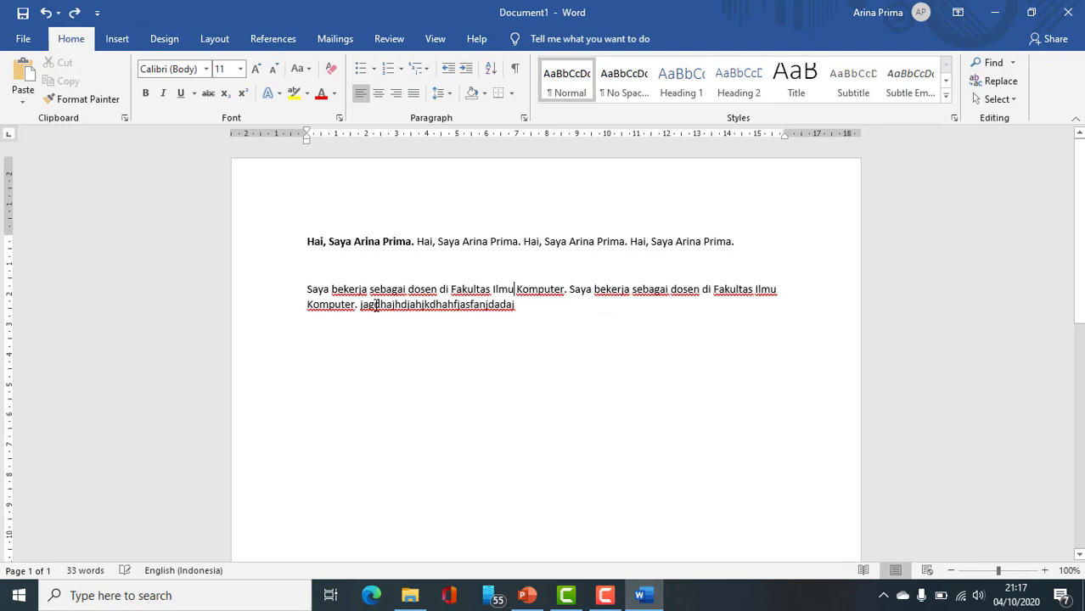
key(ctrl+z)
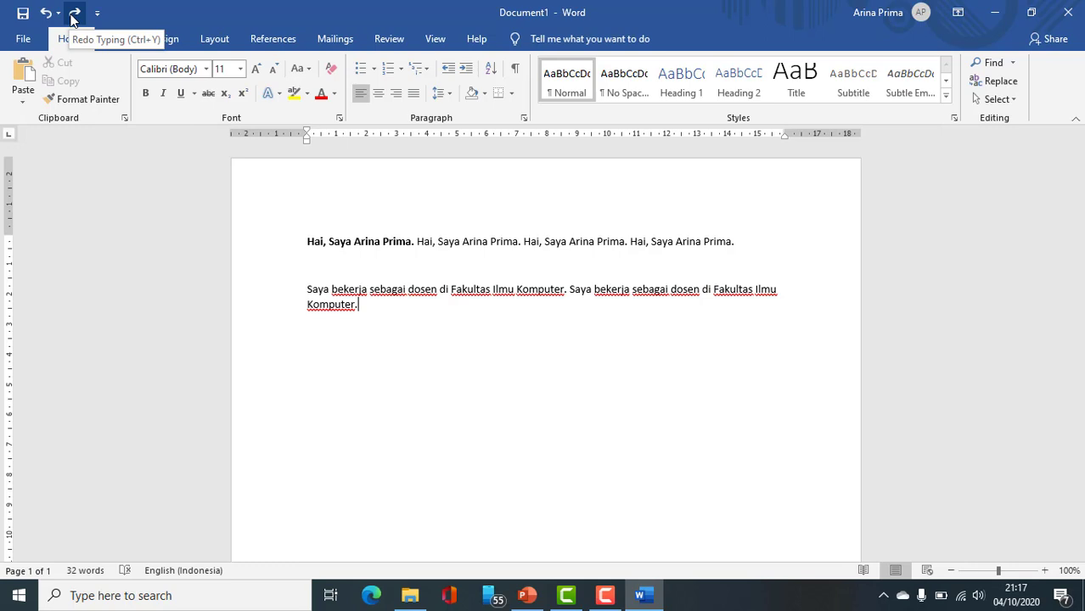
click(74, 19)
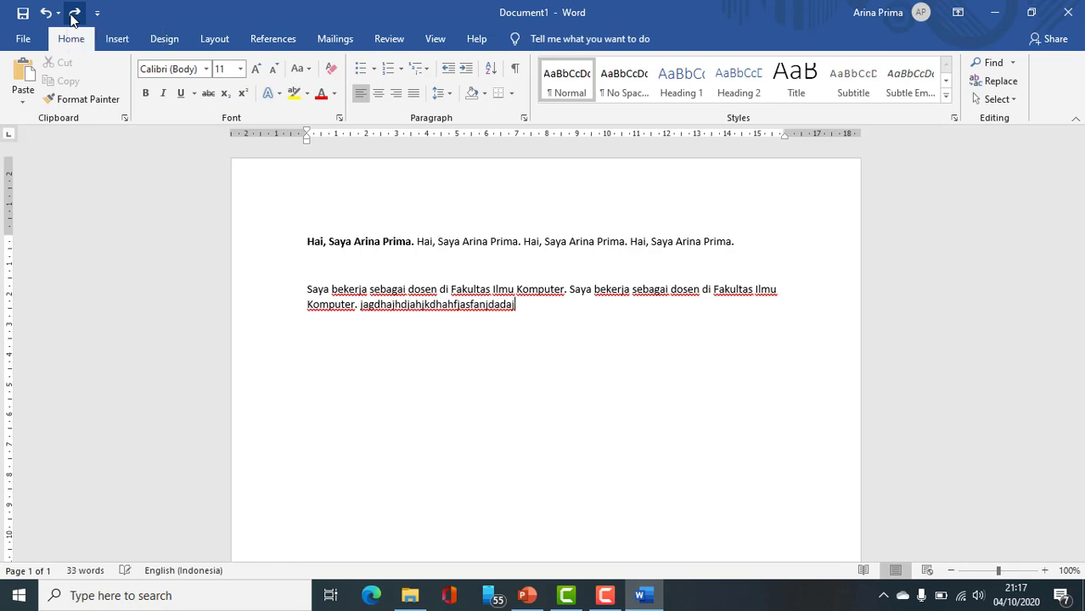
click(74, 19)
key(ctrl+z)
key(ctrl+z)
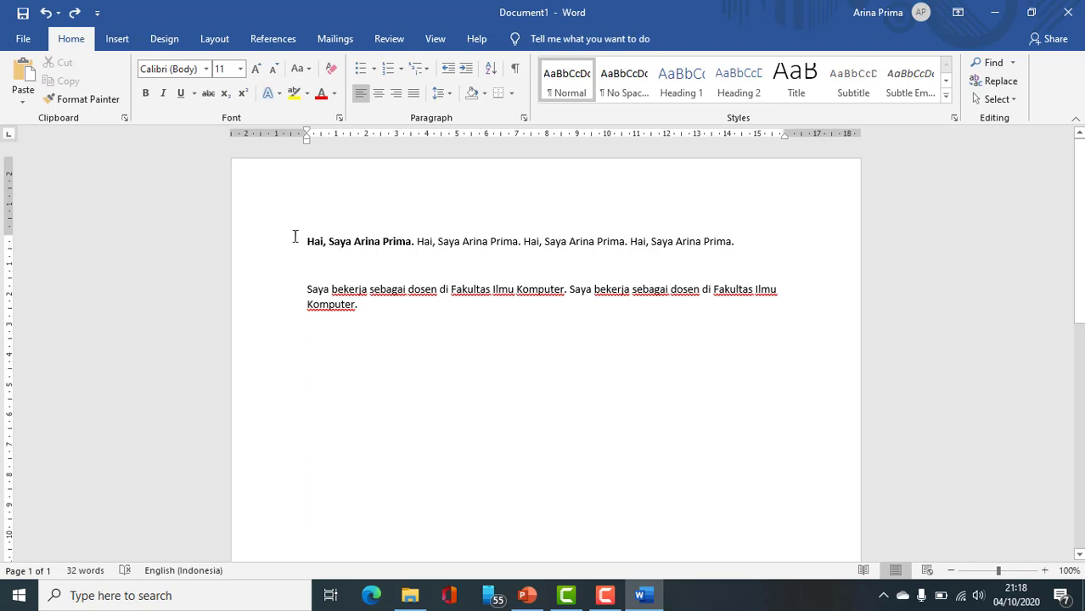
- Set the bold first greeting in Broadway font and break the remaining greetings onto the next line
drag(307, 241, 461, 230)
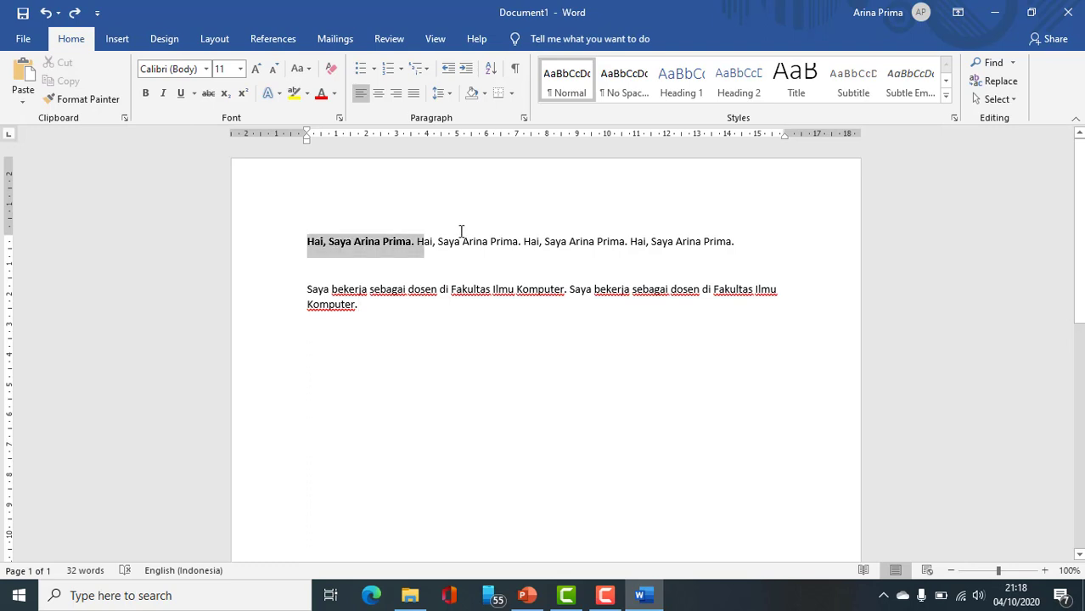
click(326, 243)
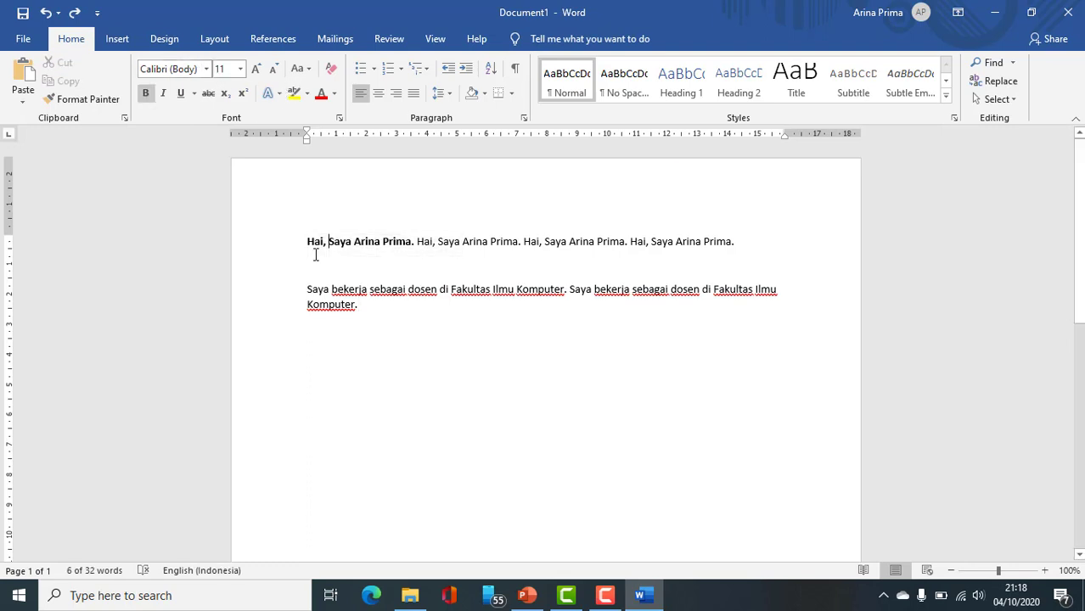
mouse_move(307, 241)
mouse_down()
mouse_move(413, 241)
mouse_move(281, 239)
mouse_up()
click(413, 241)
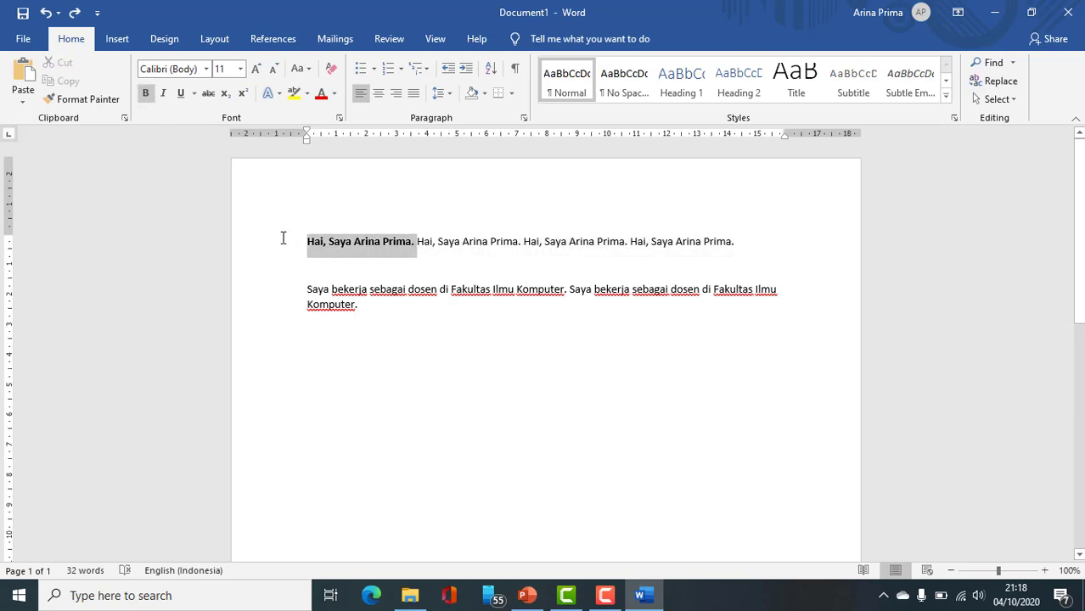
click(205, 69)
scroll(212, 386, down, 2)
scroll(212, 387, down, 3)
scroll(212, 389, down, 3)
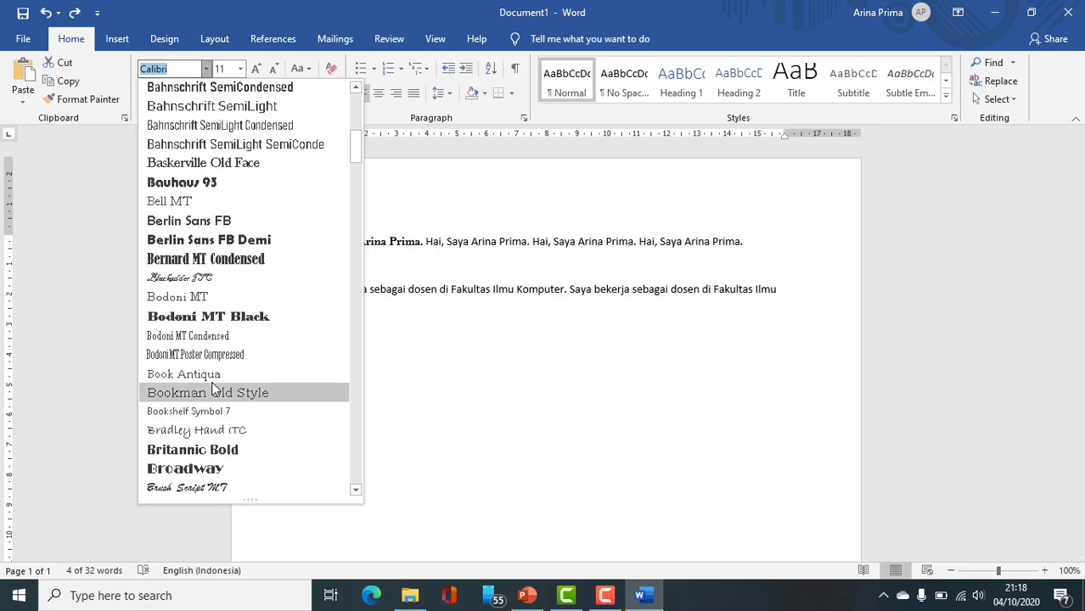
click(214, 472)
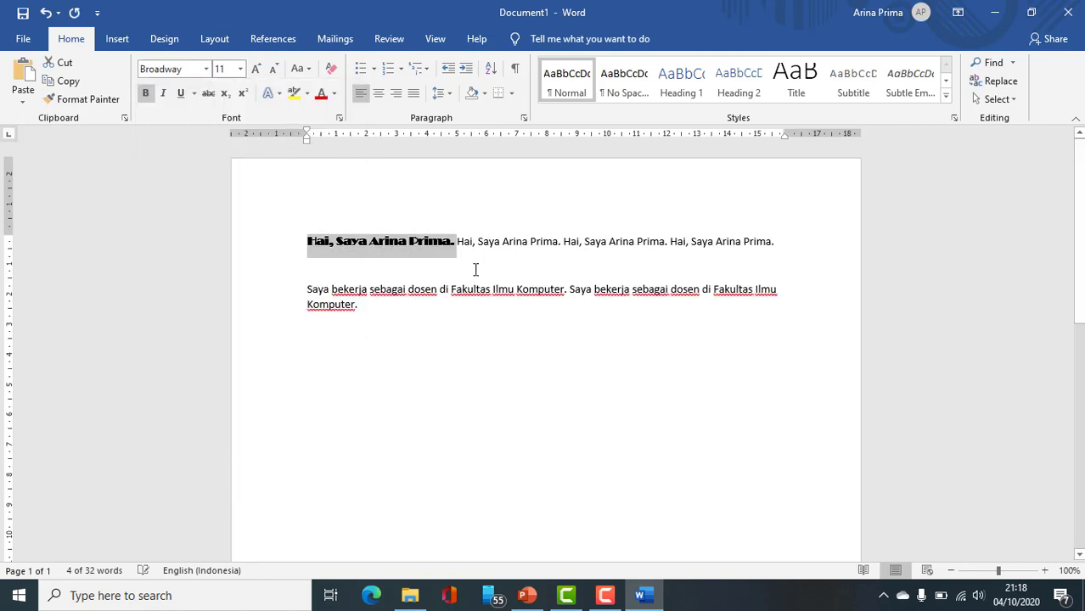
click(477, 245)
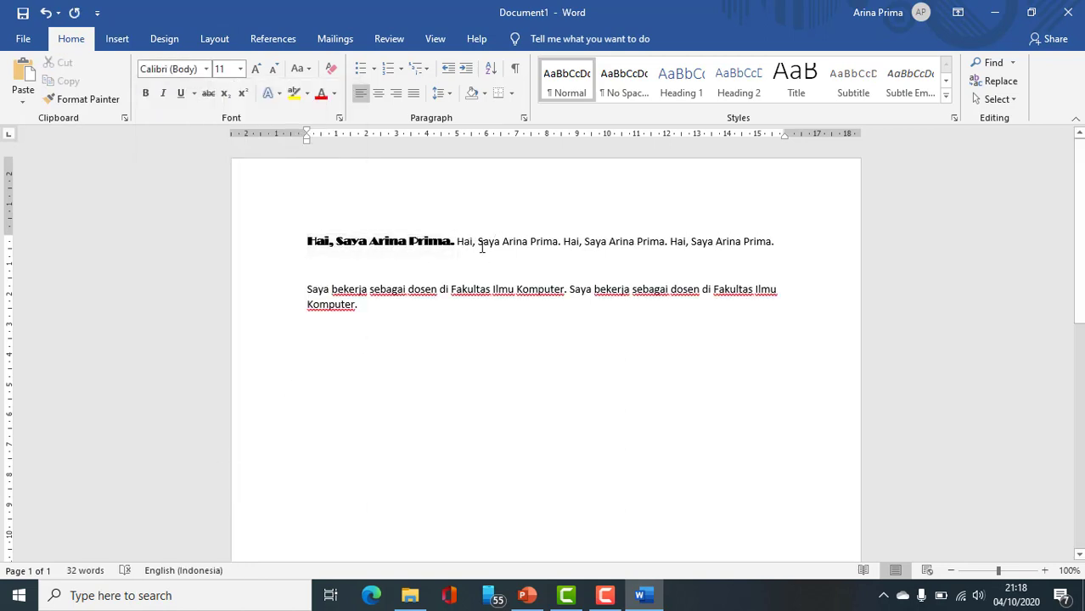
key(Return)
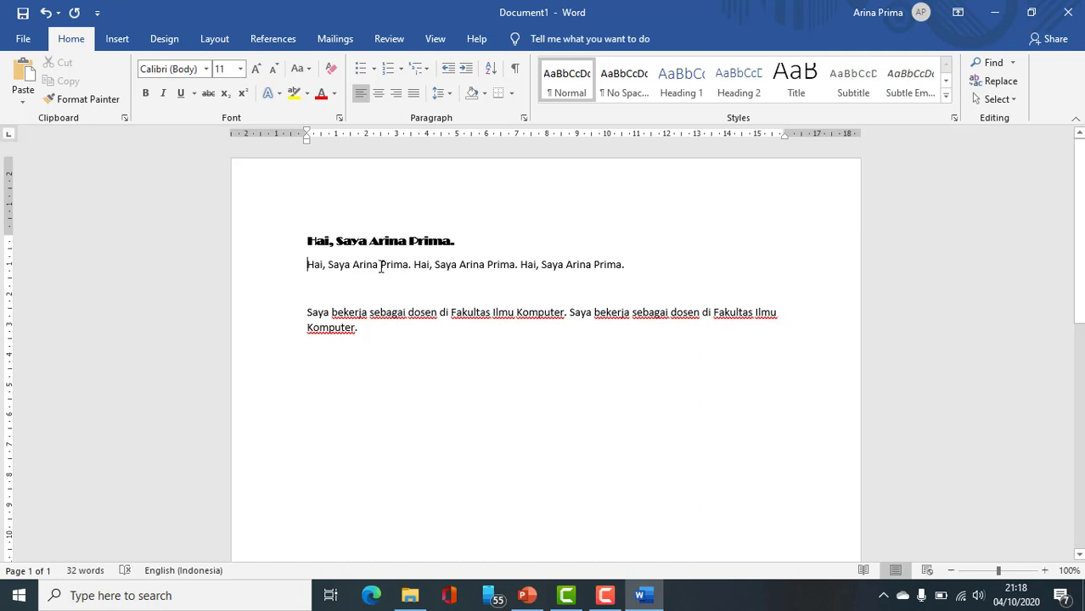
- Set the second line of repeated greetings to Chiller font at size 24
drag(306, 265, 639, 263)
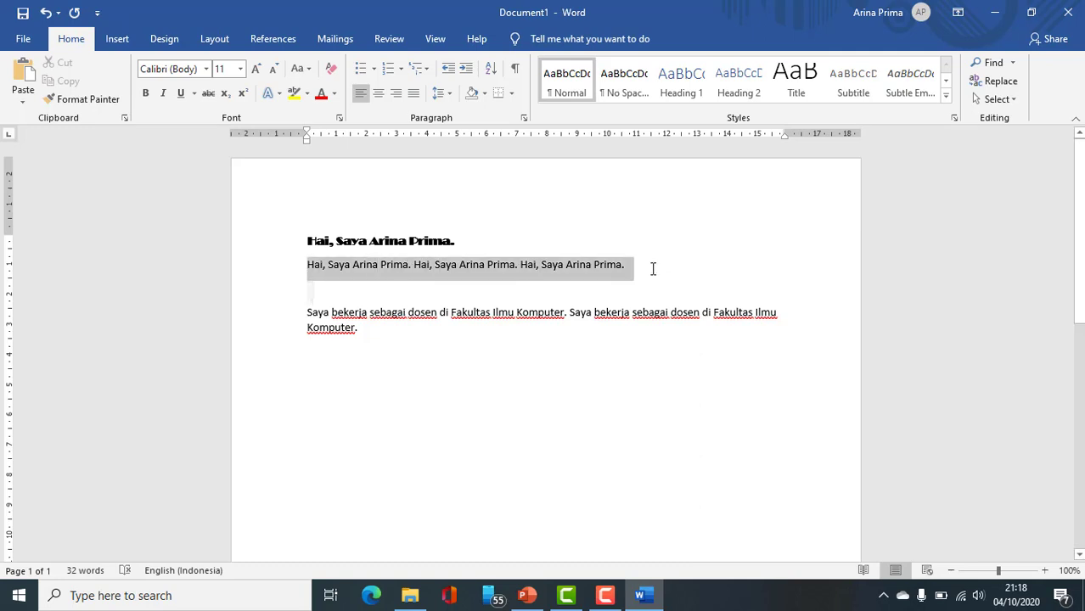
click(206, 68)
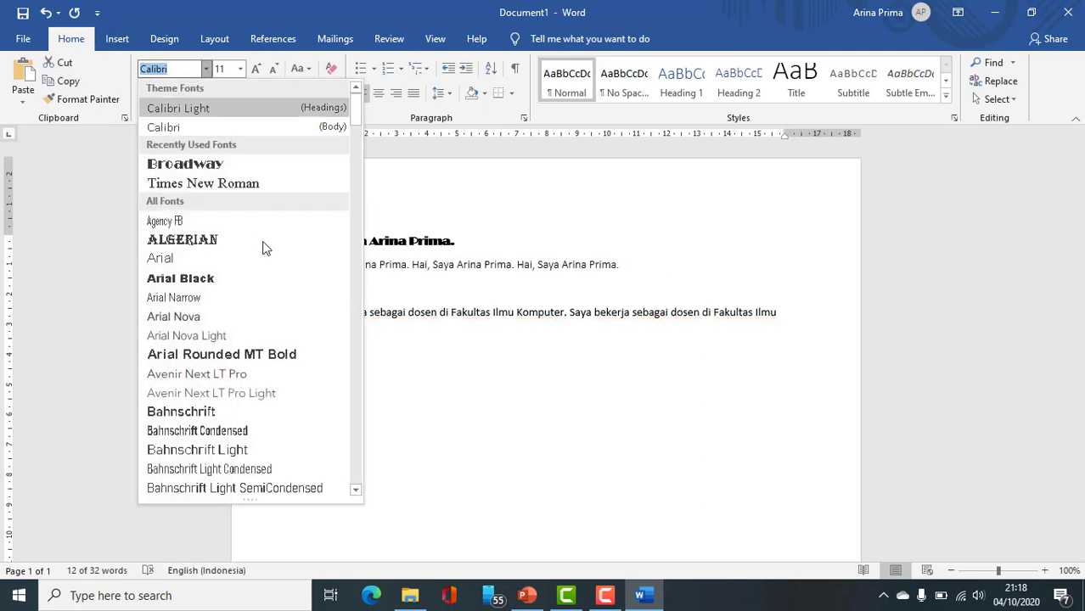
scroll(237, 356, down, 5)
scroll(240, 360, down, 6)
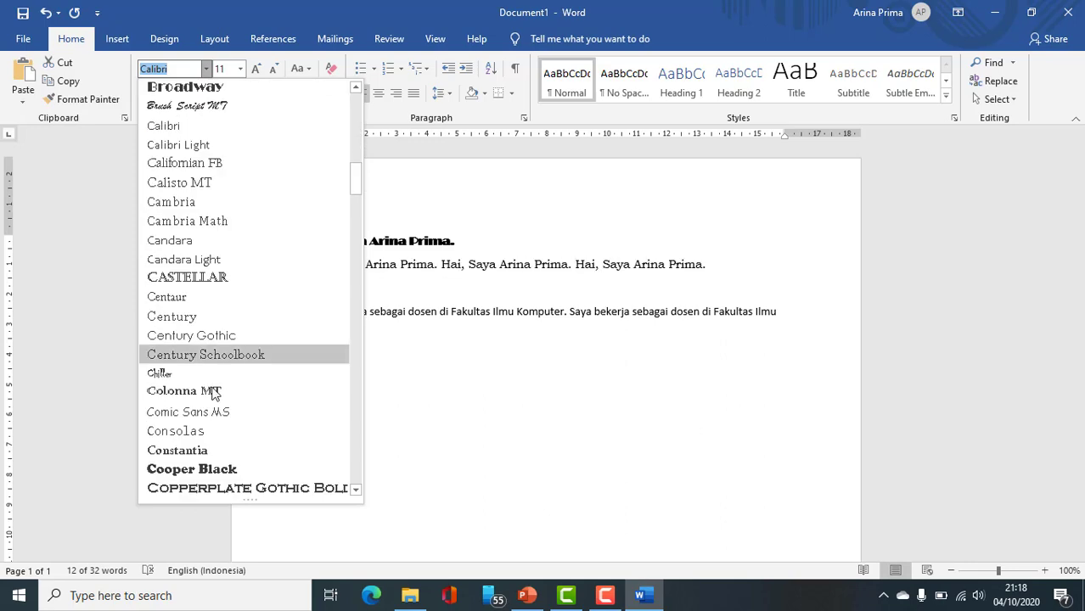
click(207, 374)
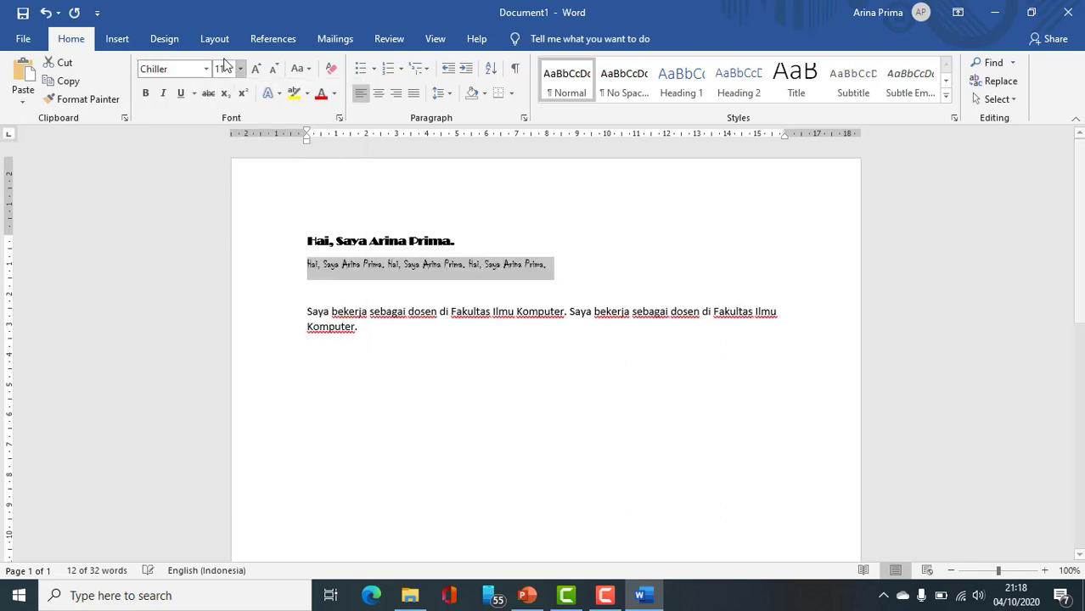
click(240, 69)
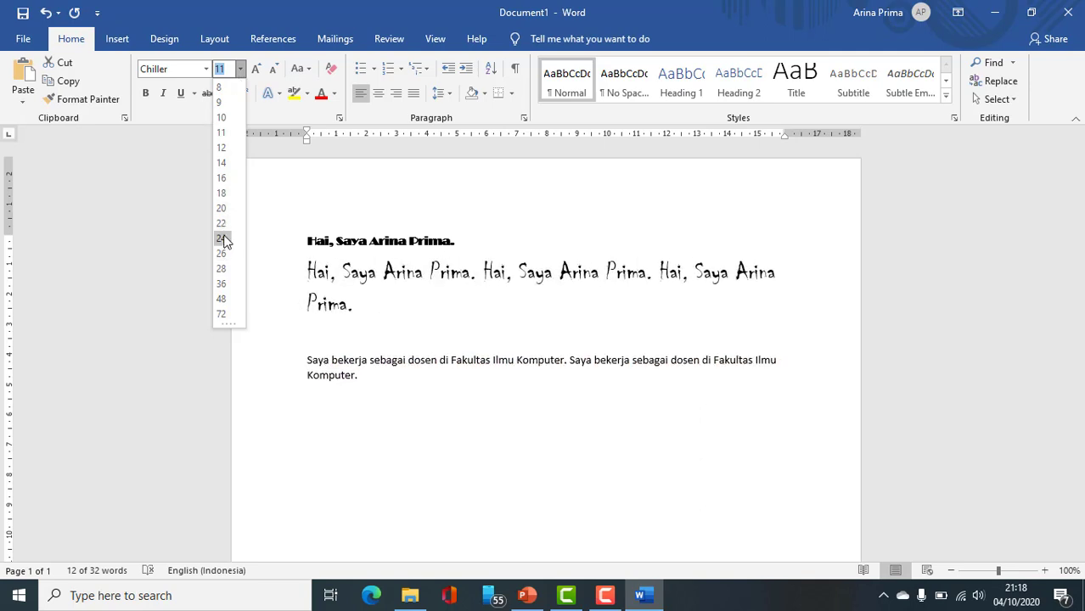
key(Escape)
text(24)
key(Return)
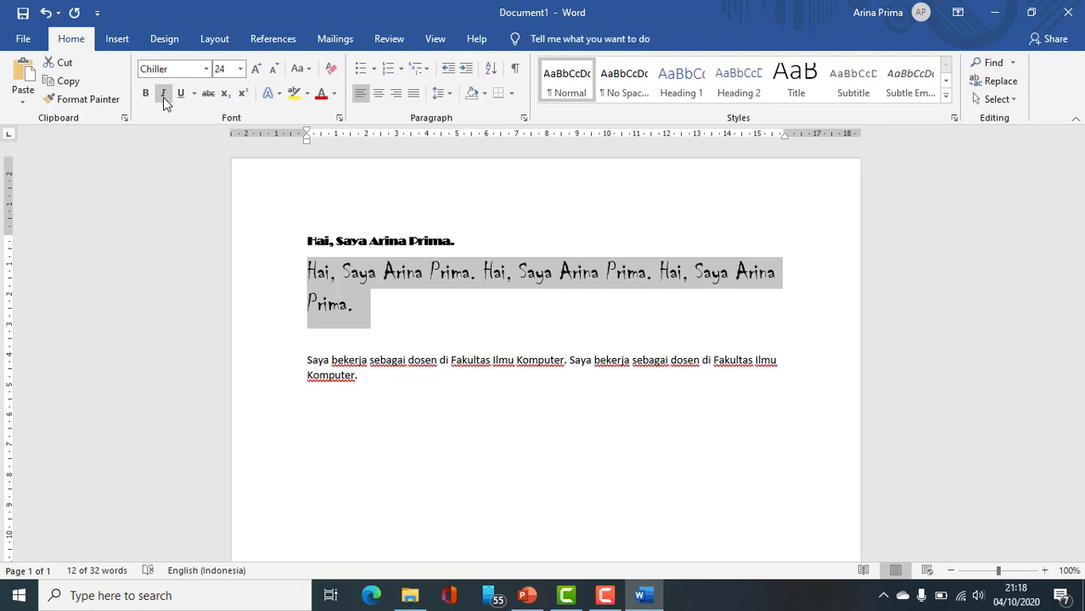
- Make that Chiller line bold, italic and underlined, coloured dark gold
click(146, 95)
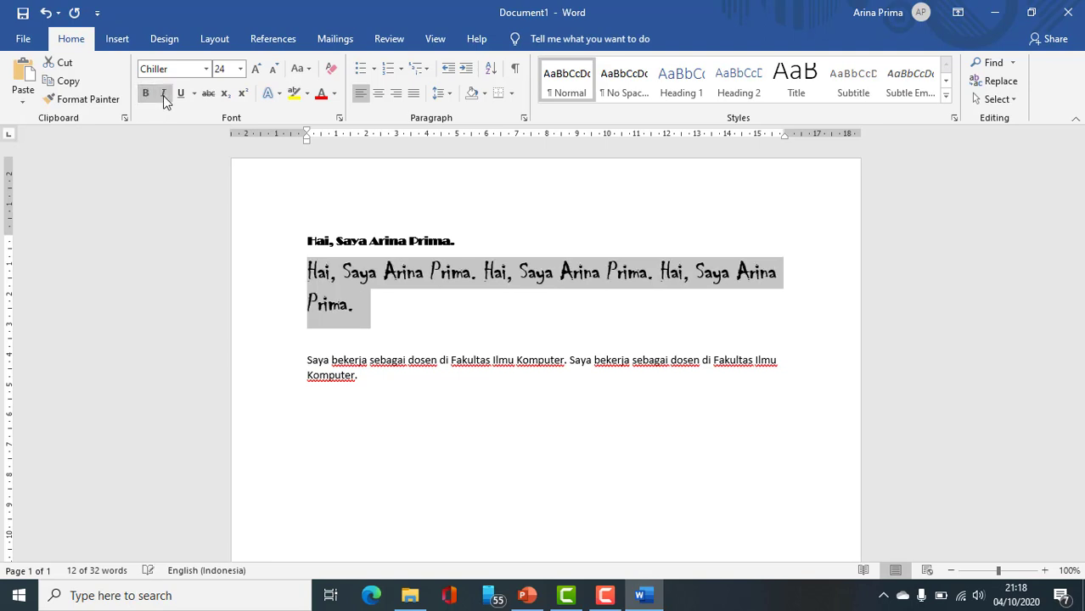
click(165, 96)
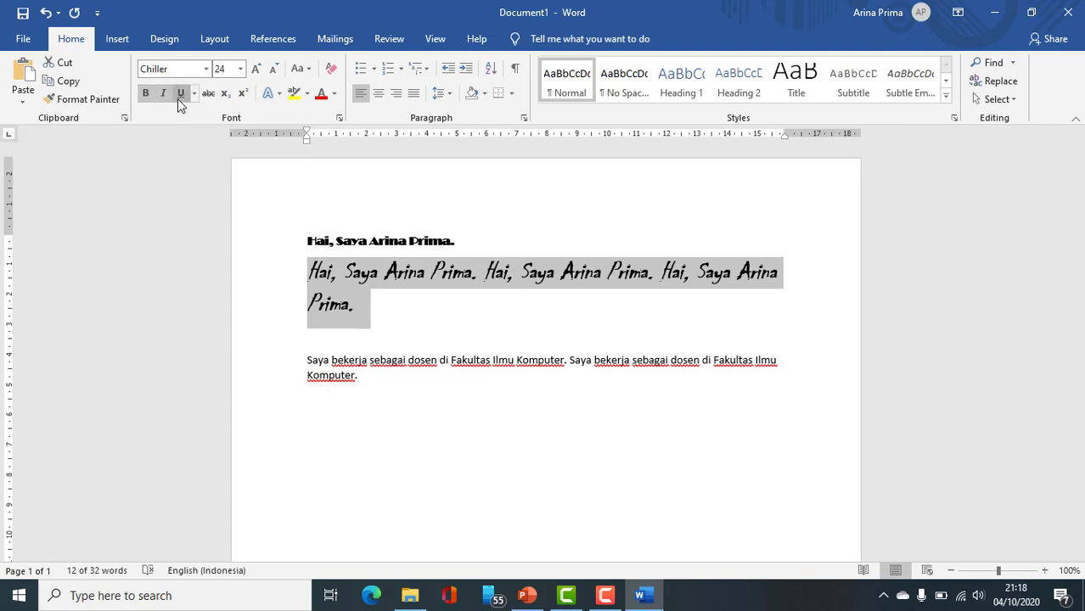
click(178, 99)
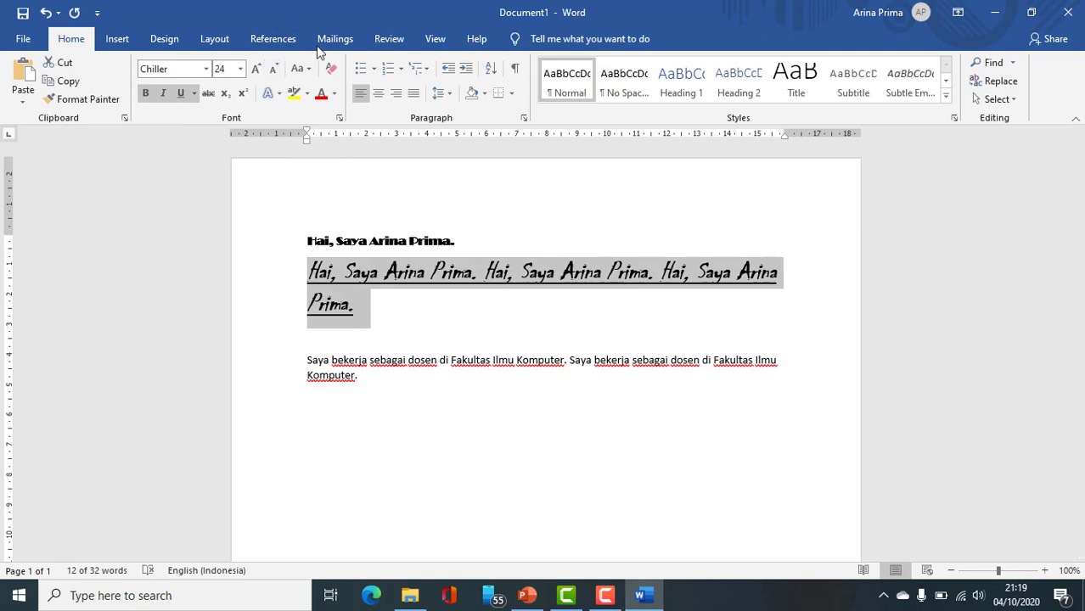
click(321, 94)
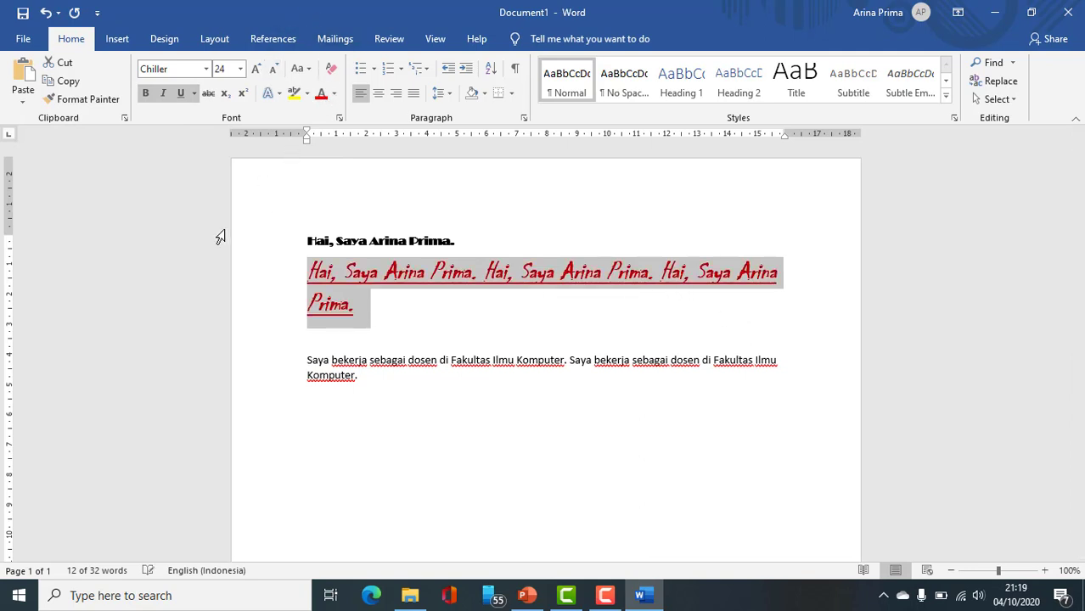
click(335, 94)
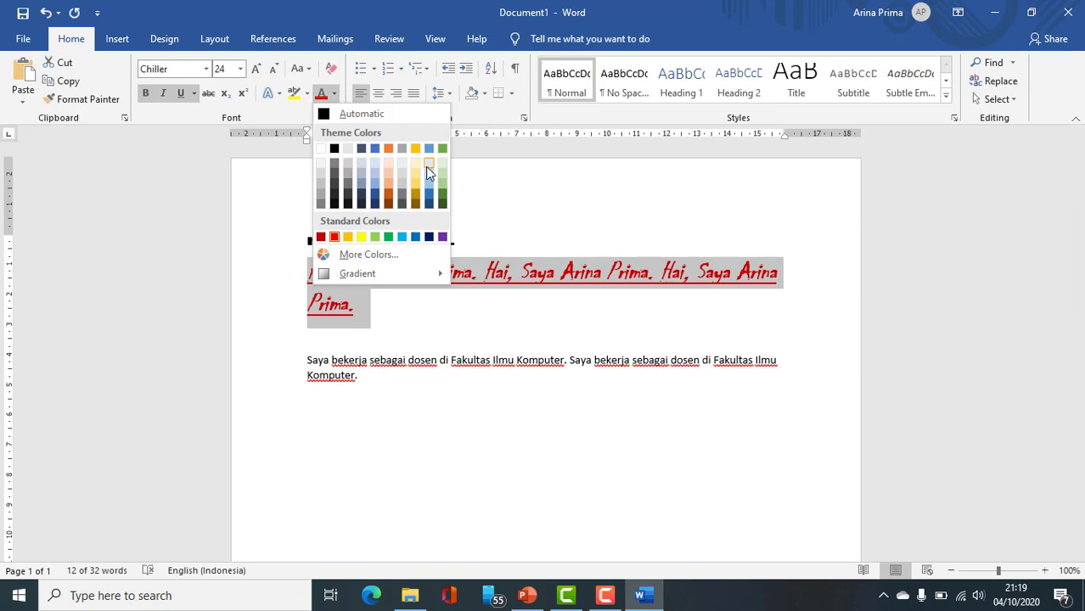
click(415, 194)
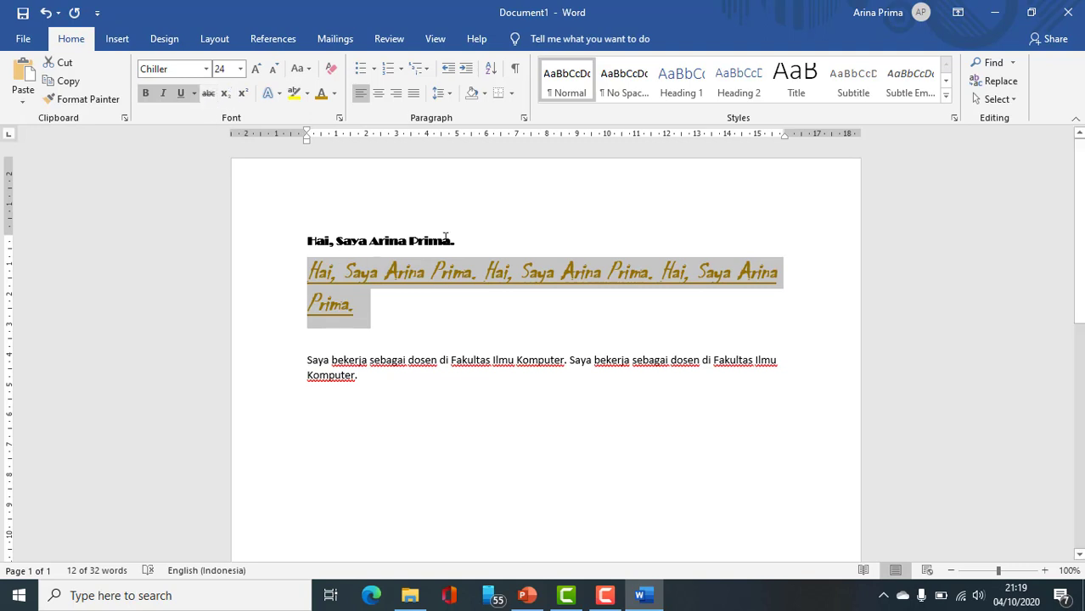
drag(451, 240, 274, 236)
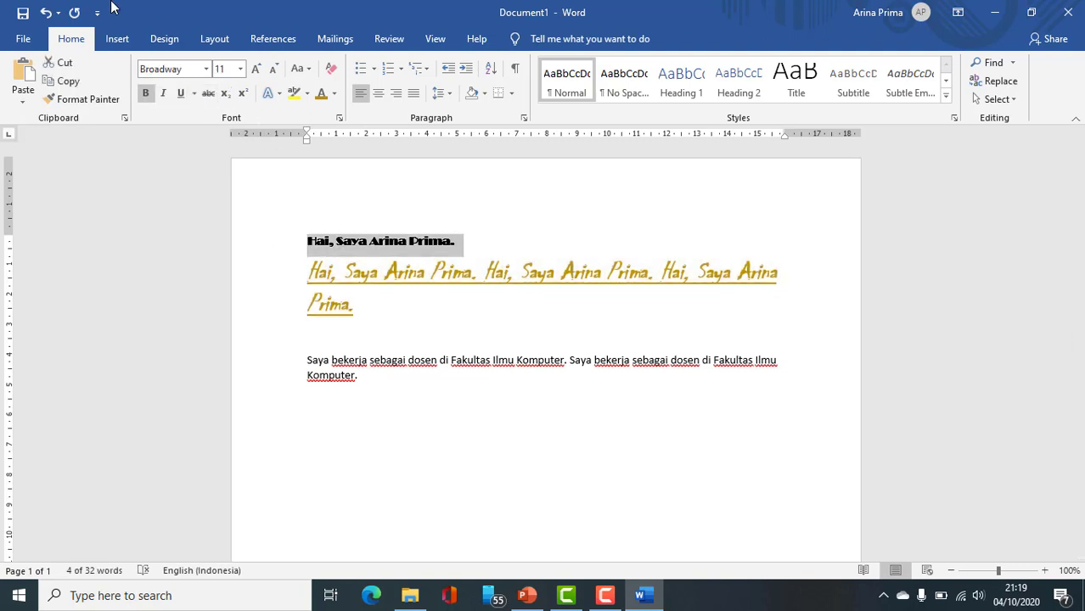
- Strike through the Broadway first line
click(194, 93)
click(210, 100)
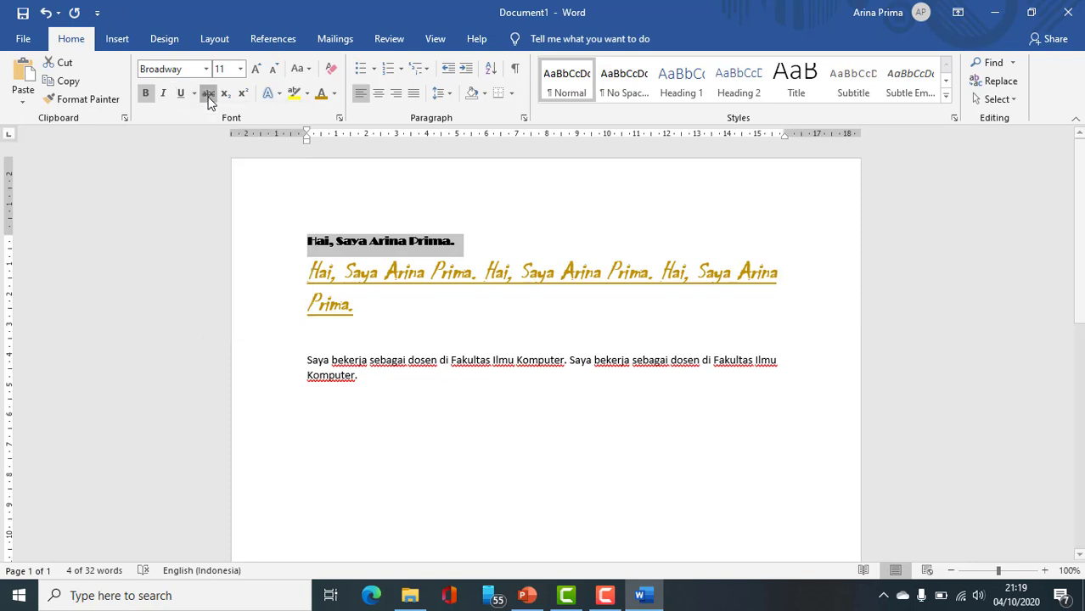
click(364, 306)
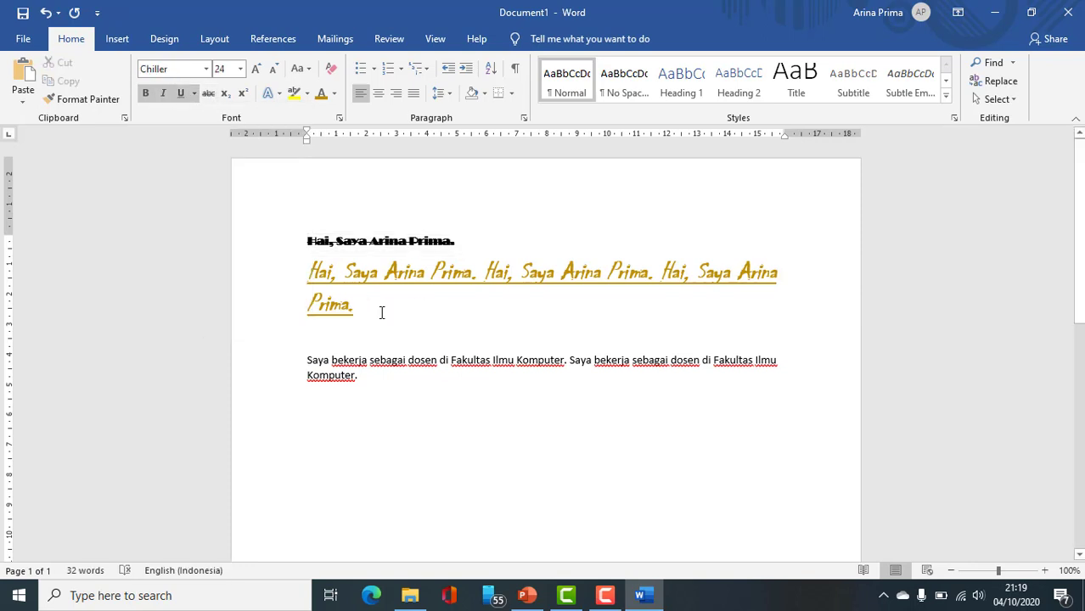
- Give the gold Chiller line a wavy underline coloured light blue
triple_click(381, 312)
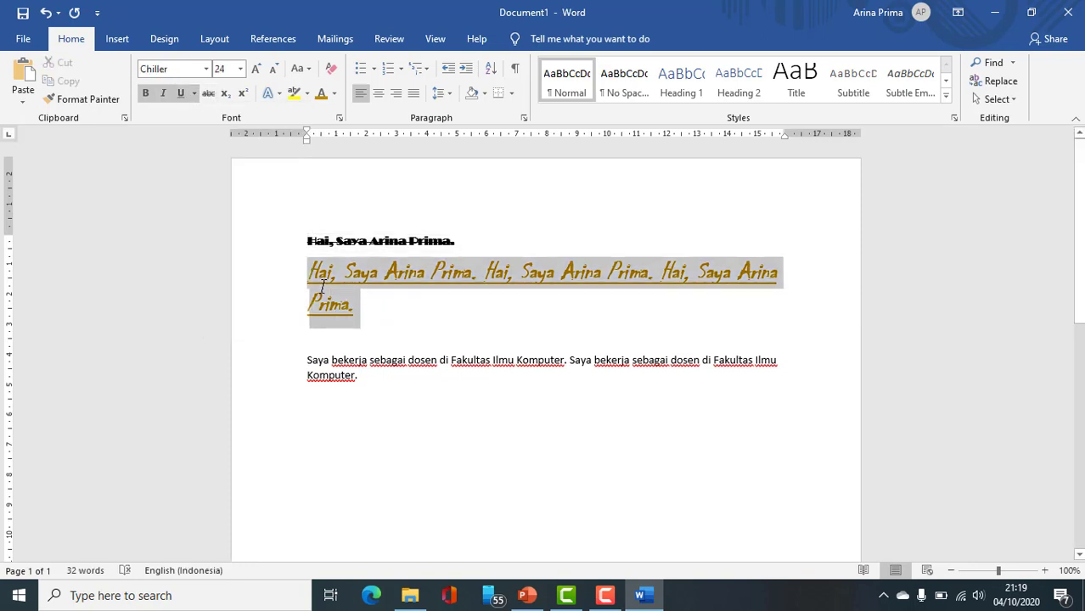
click(194, 94)
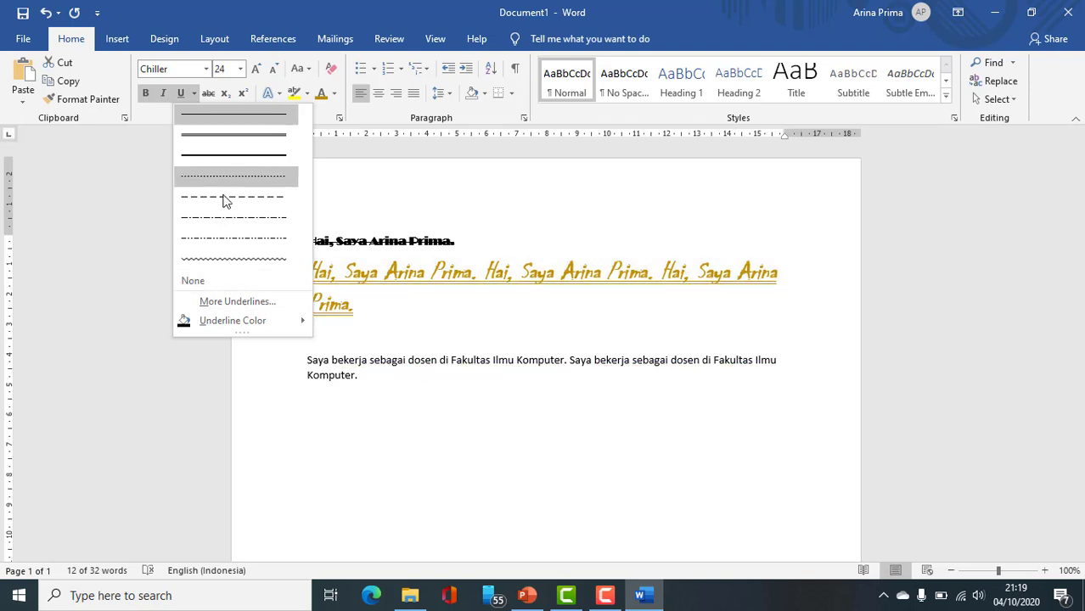
click(227, 261)
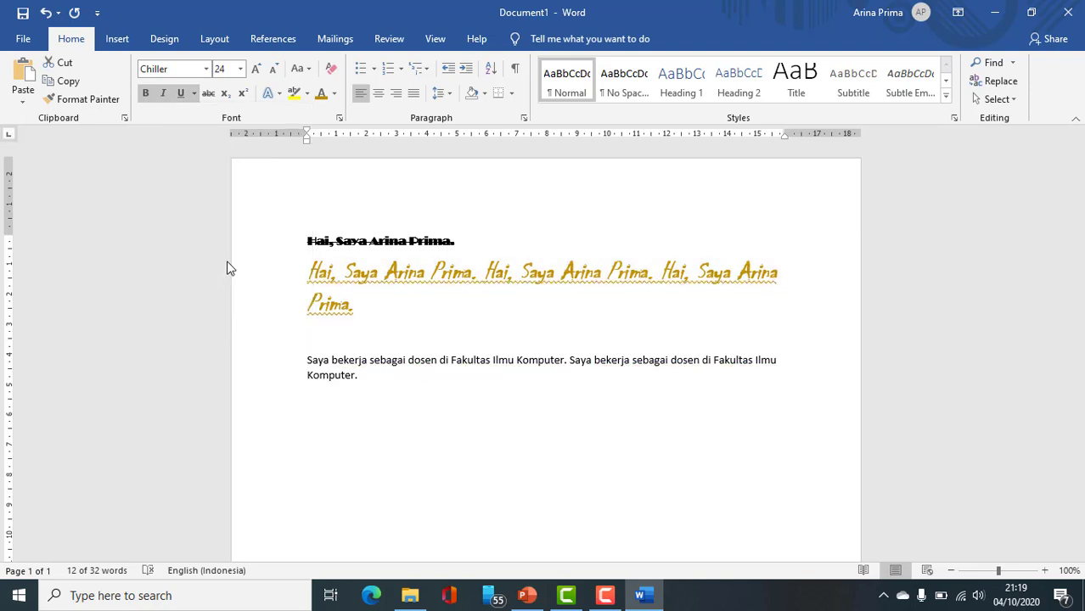
click(194, 93)
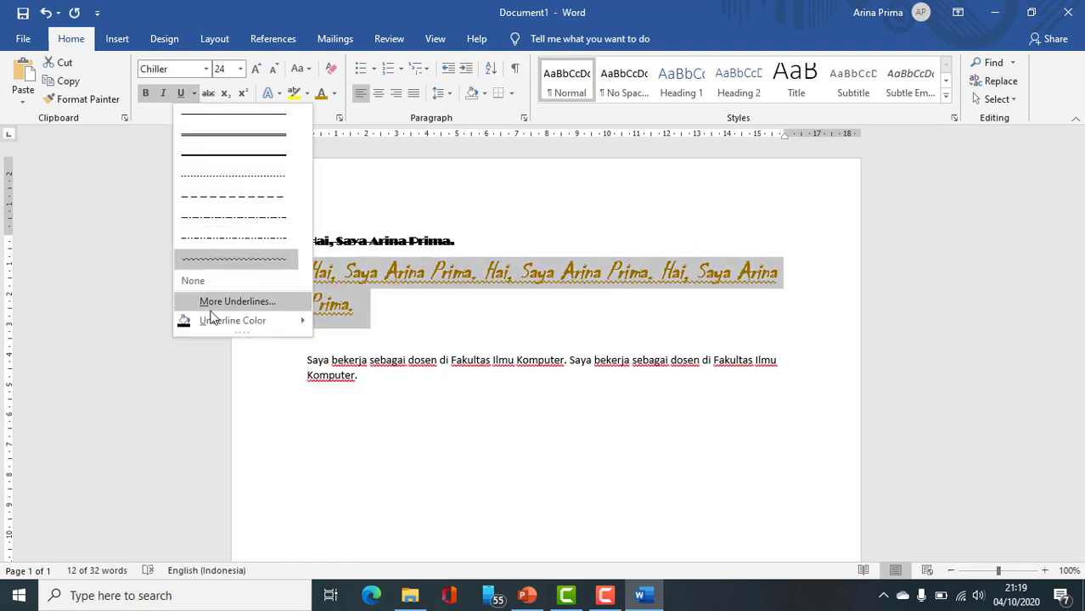
mouse_move(213, 320)
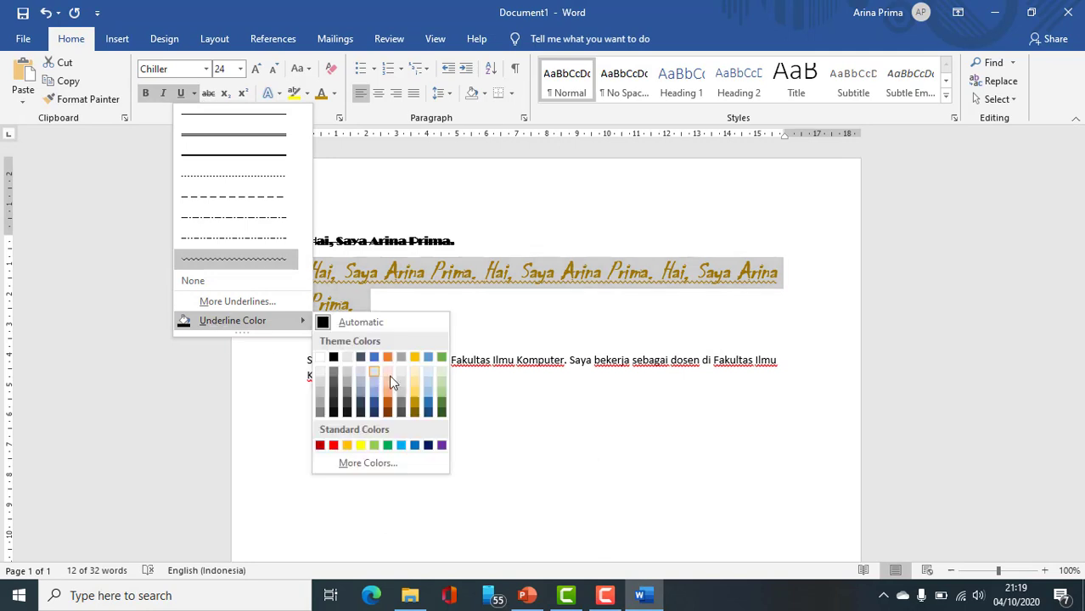
click(428, 396)
click(426, 401)
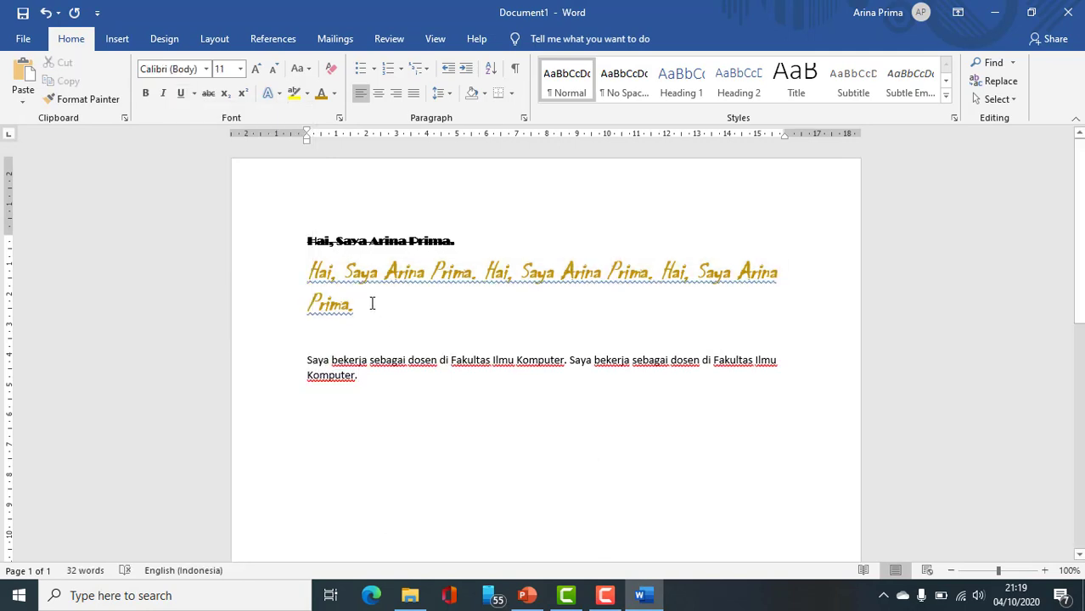
click(359, 242)
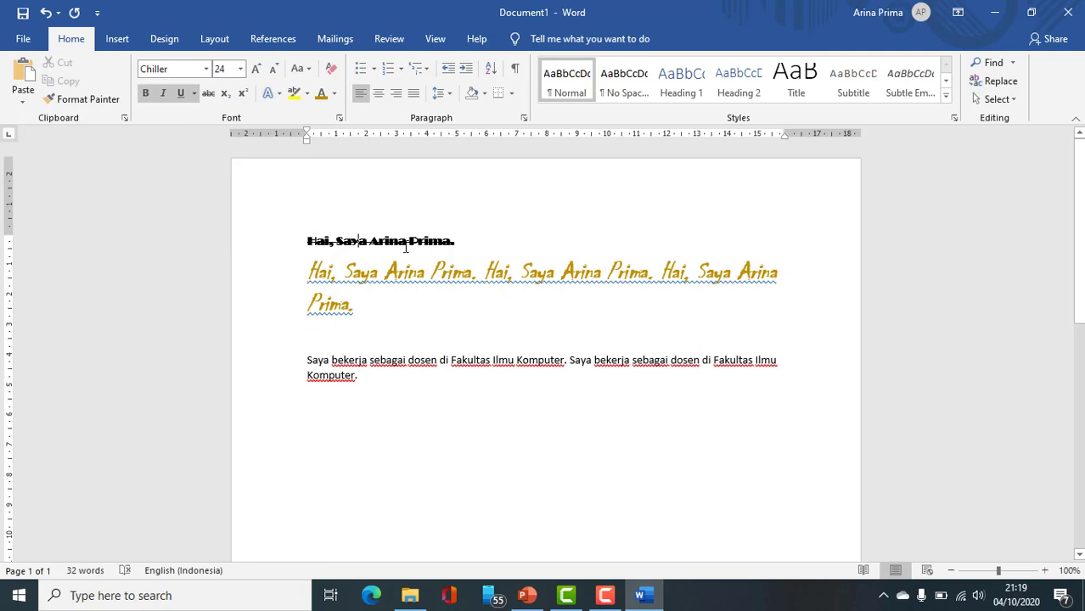
click(479, 241)
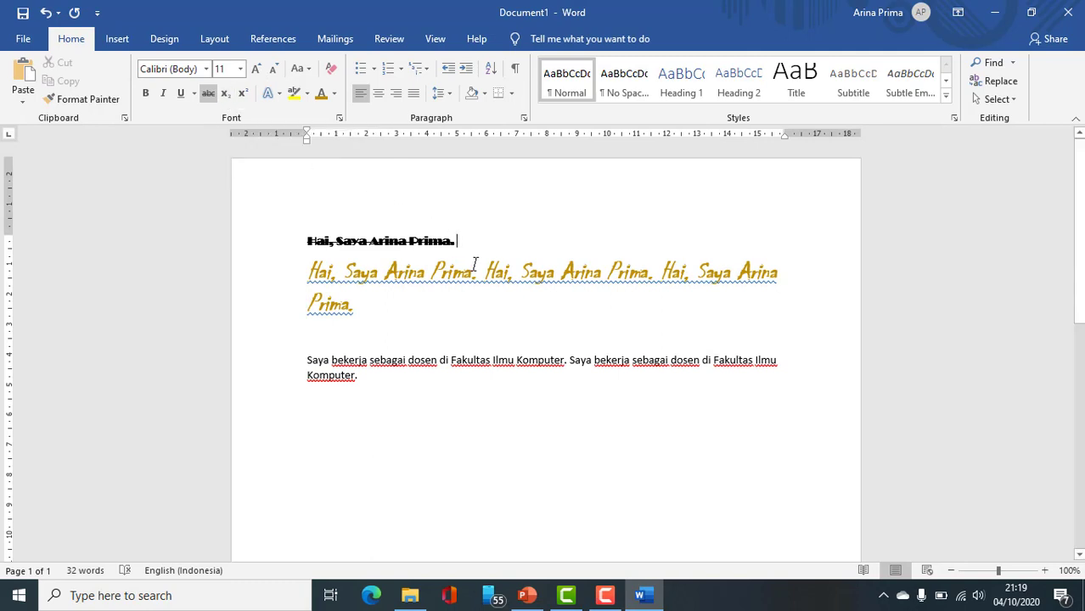
- Add a new line below the gold paragraph reading H₂O, with the 2 as subscript
click(407, 320)
key(Return)
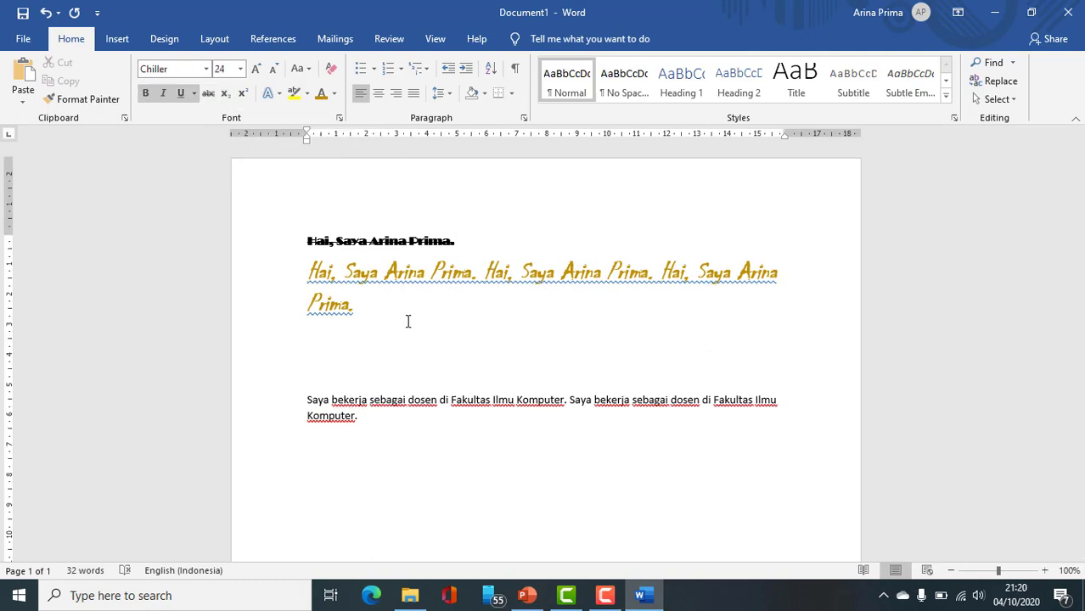
text(H)
text(a)
text(O)
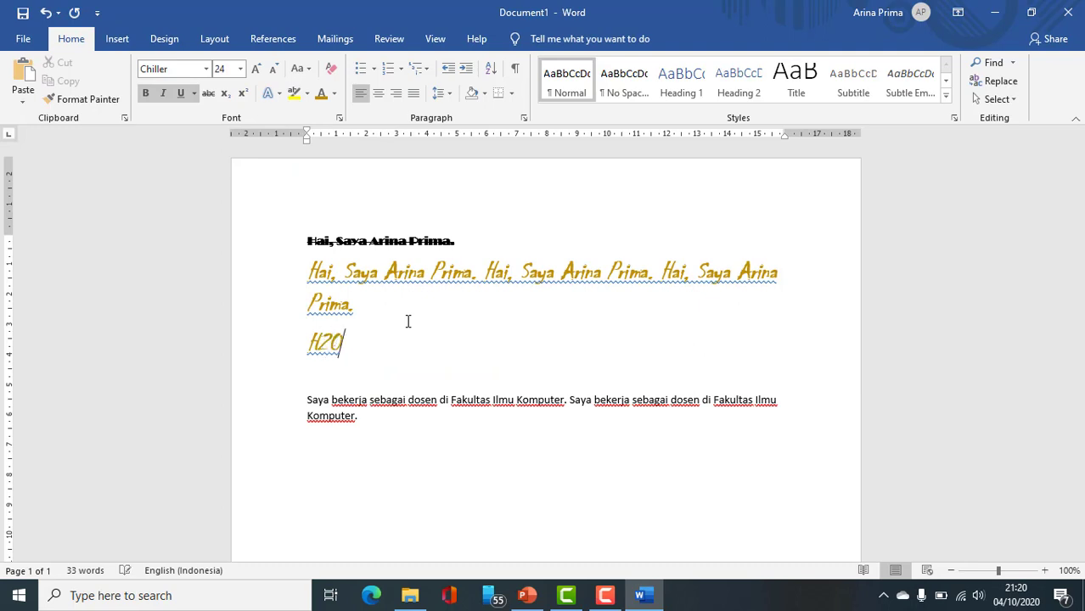
click(319, 343)
shift+click(328, 346)
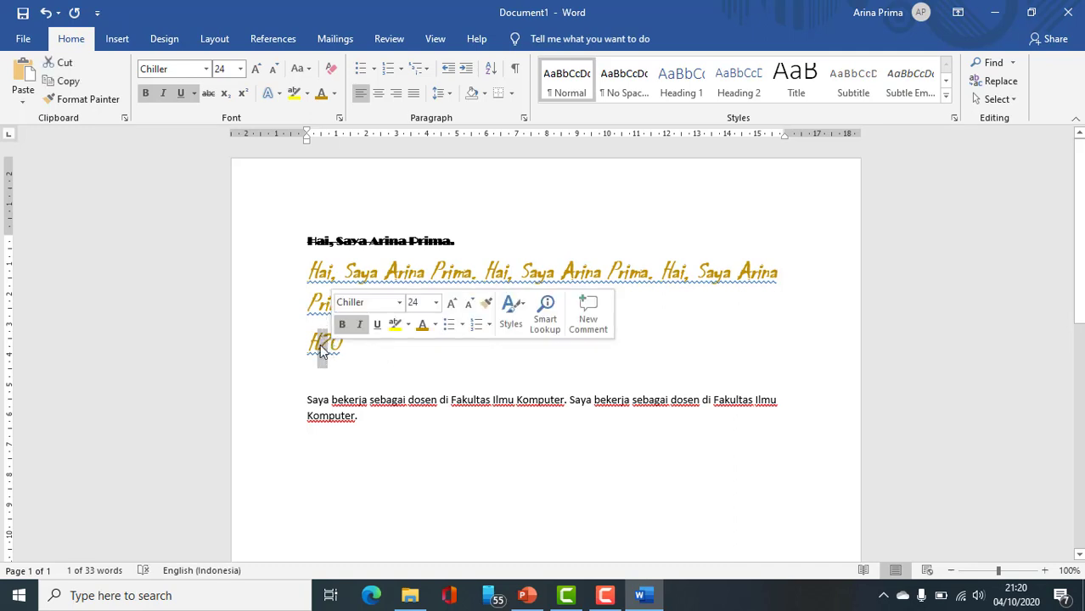
click(228, 94)
click(383, 357)
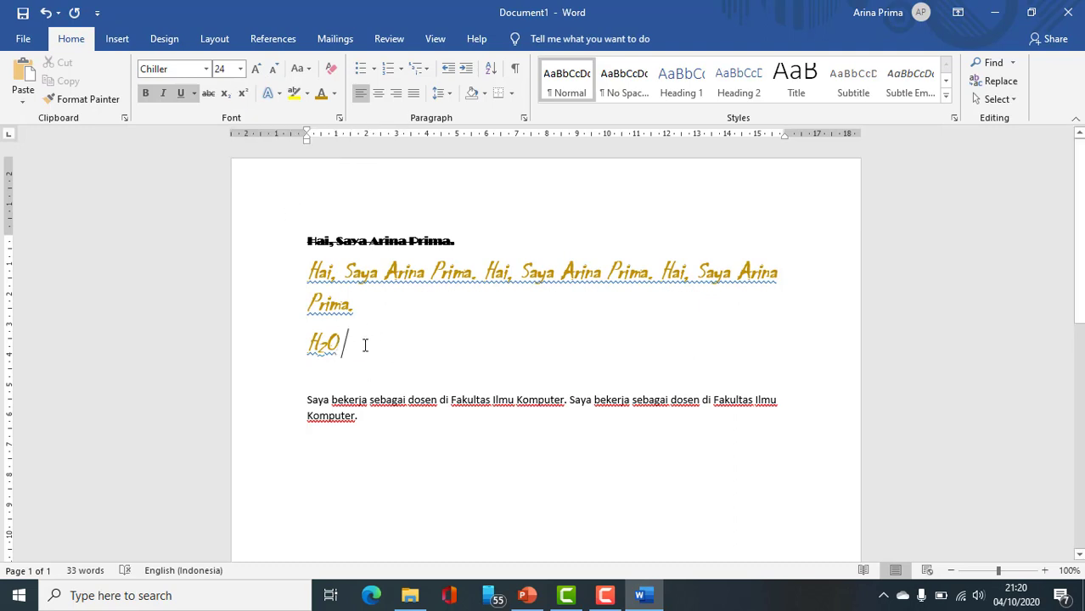
- Type 'n2' after H₂O and make its 2 superscript
text(n)
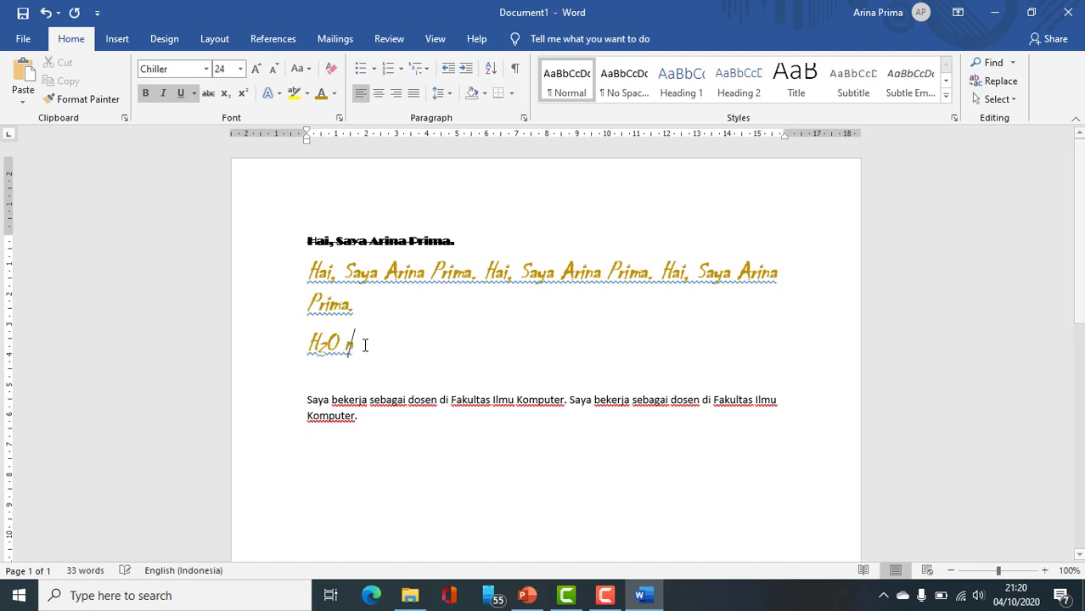
text(2)
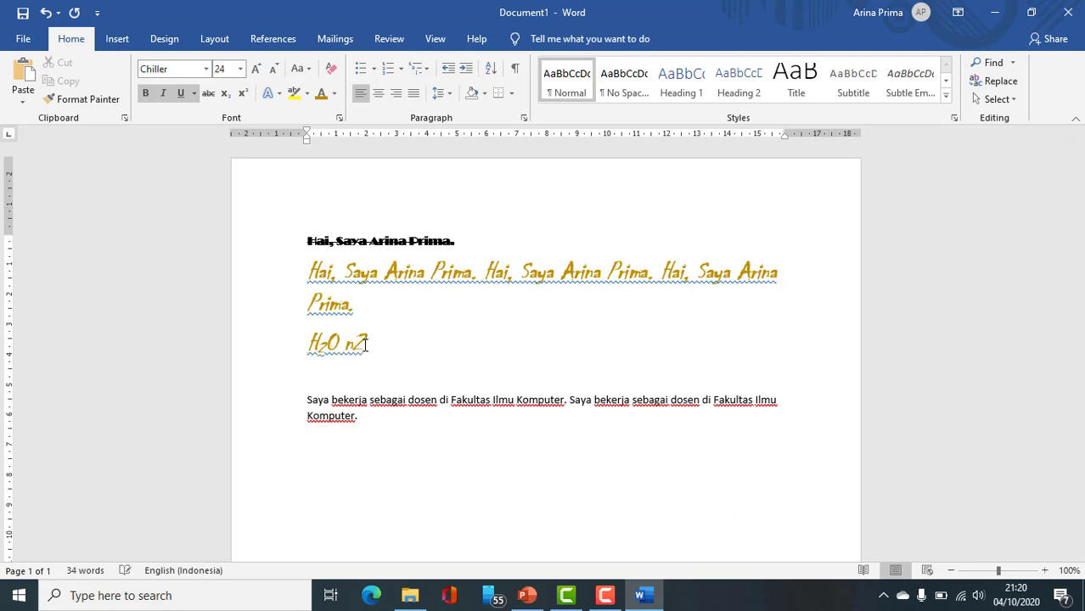
mouse_move(353, 343)
mouse_down()
mouse_move(377, 343)
mouse_move(362, 341)
mouse_up()
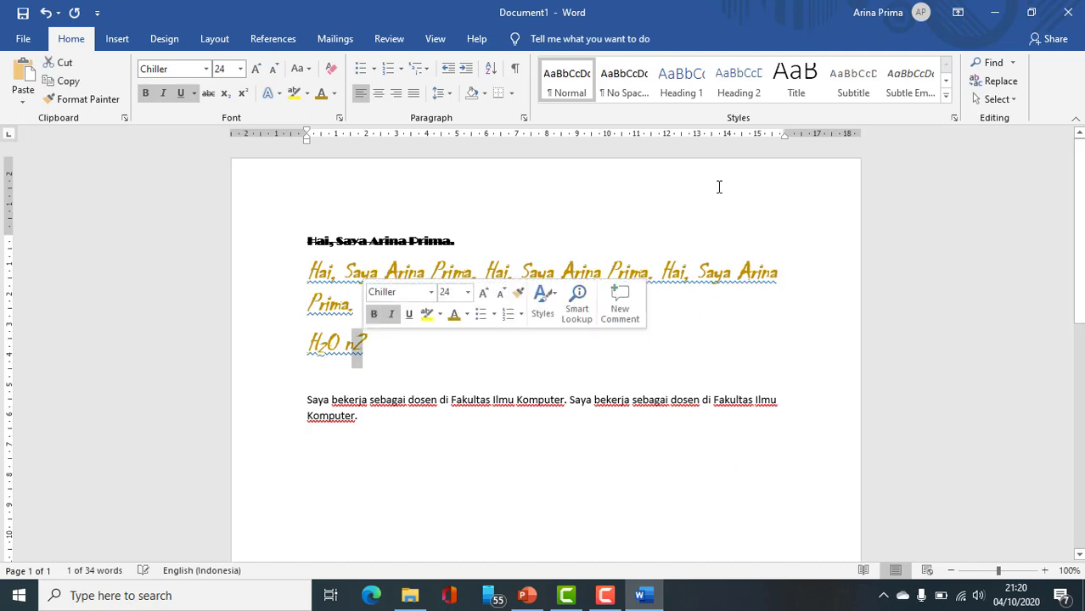
click(243, 95)
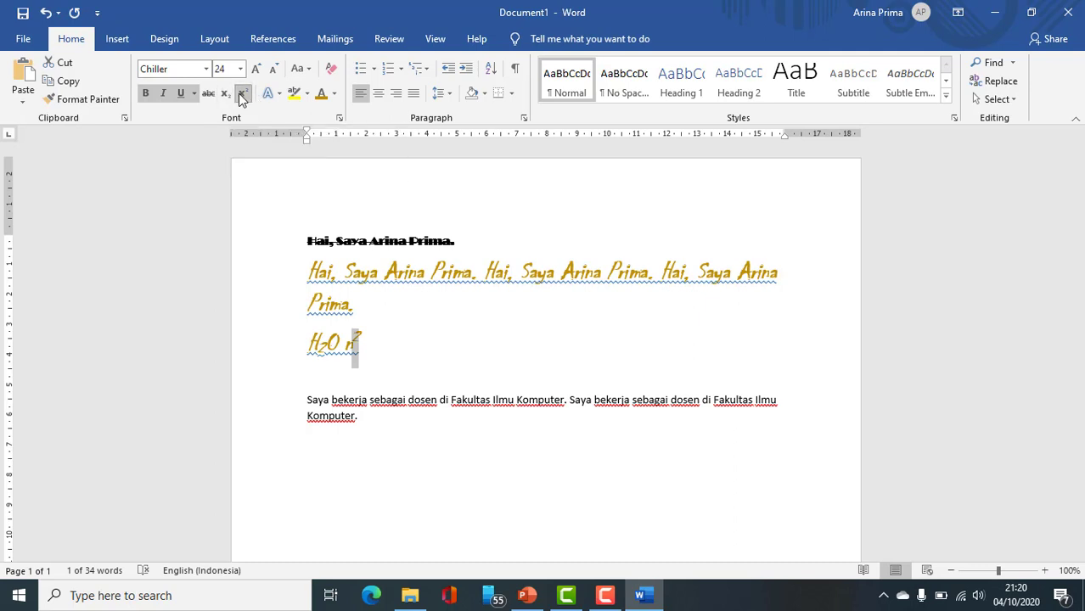
click(357, 340)
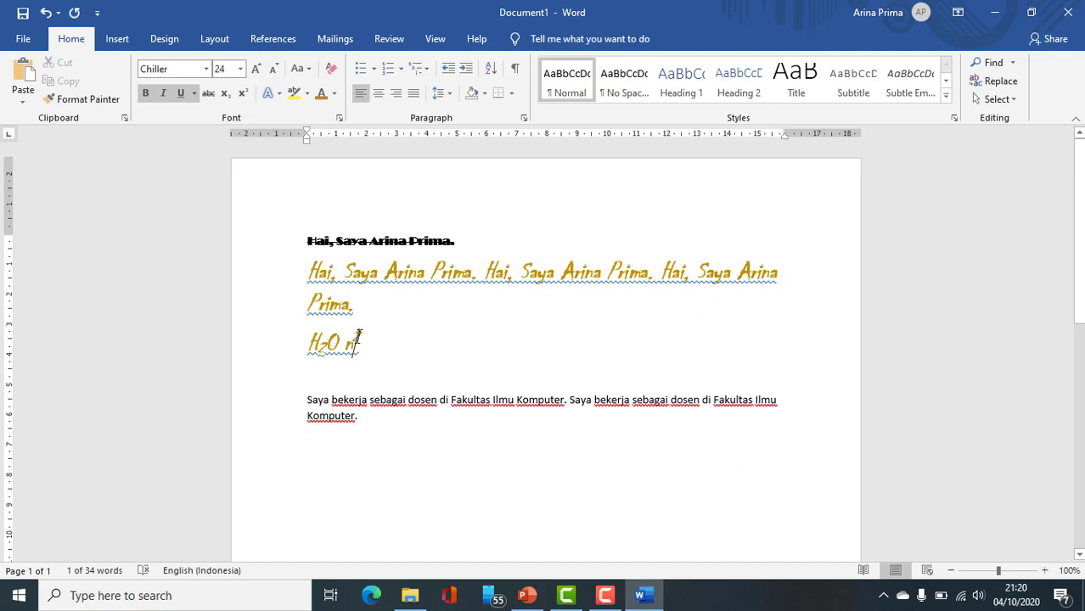
drag(358, 337, 355, 336)
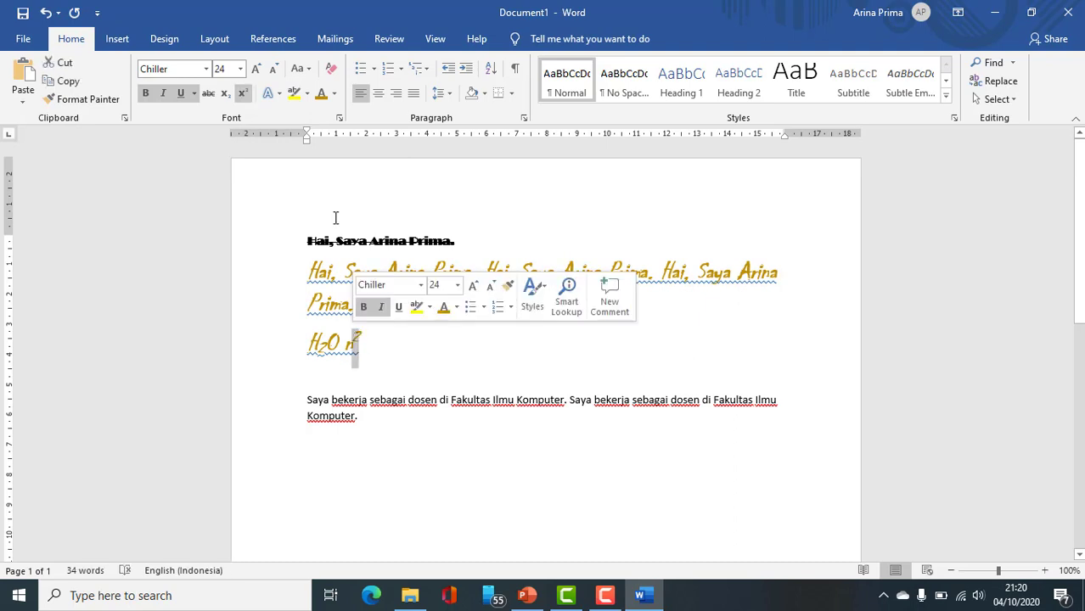
- Select the H₂O n² line and apply the gold text effect preset
click(246, 96)
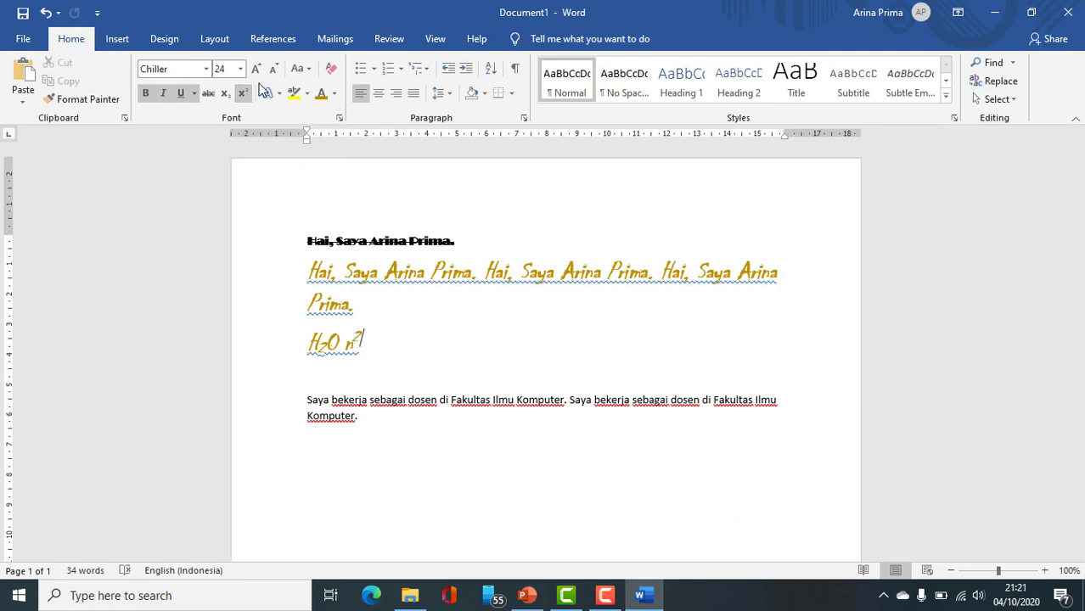
click(279, 95)
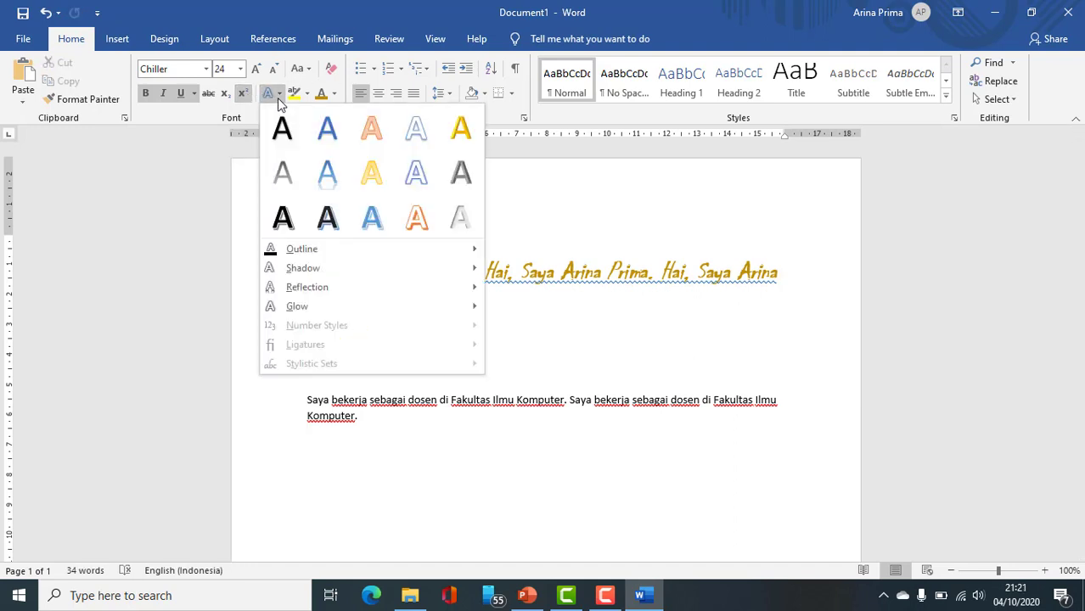
click(576, 304)
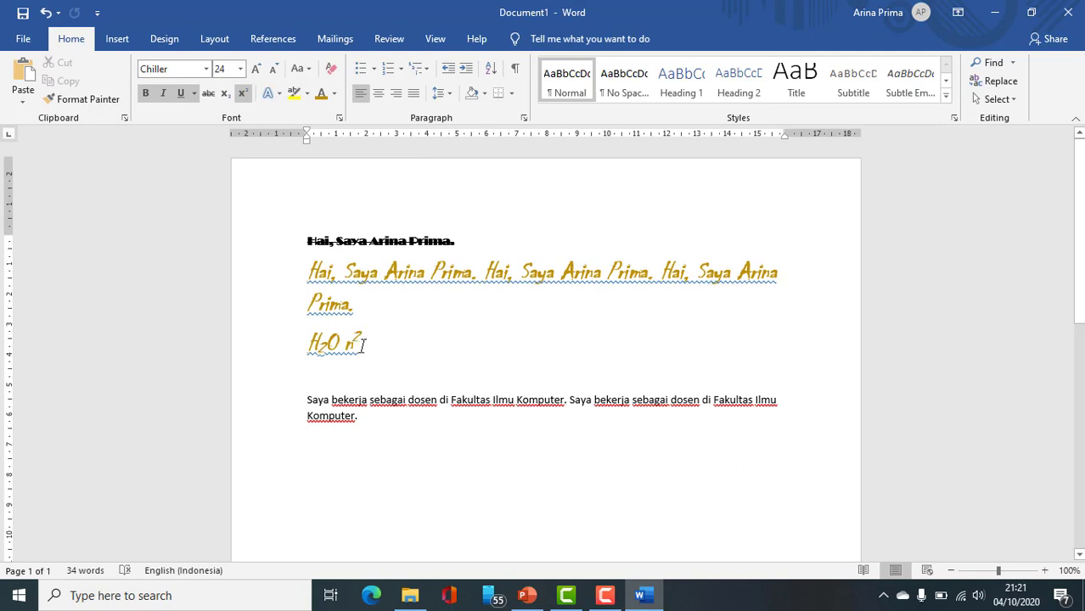
drag(384, 339, 312, 340)
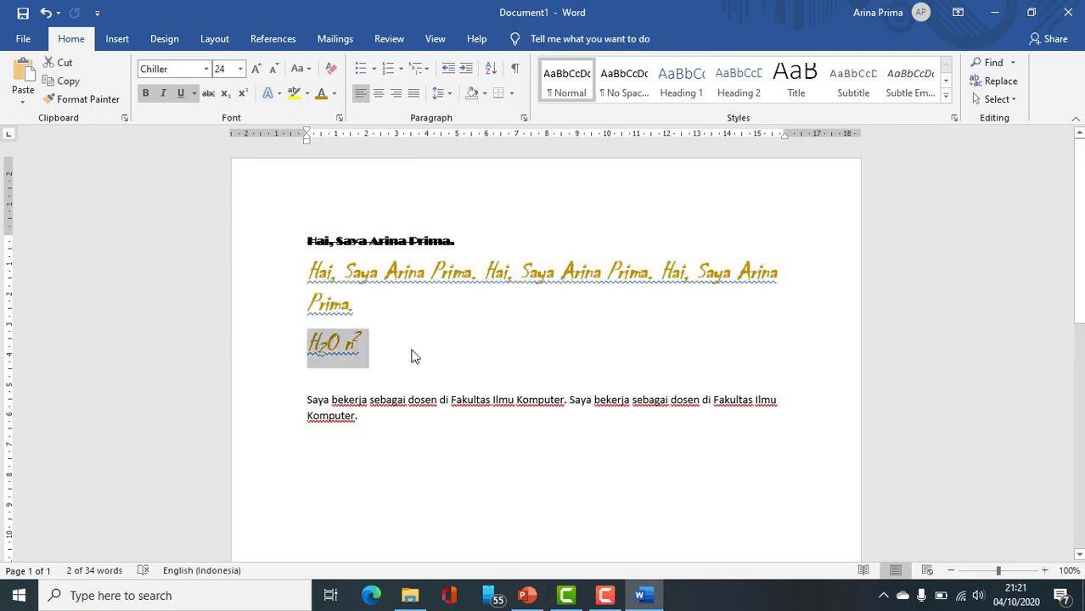
click(373, 348)
drag(312, 341, 365, 341)
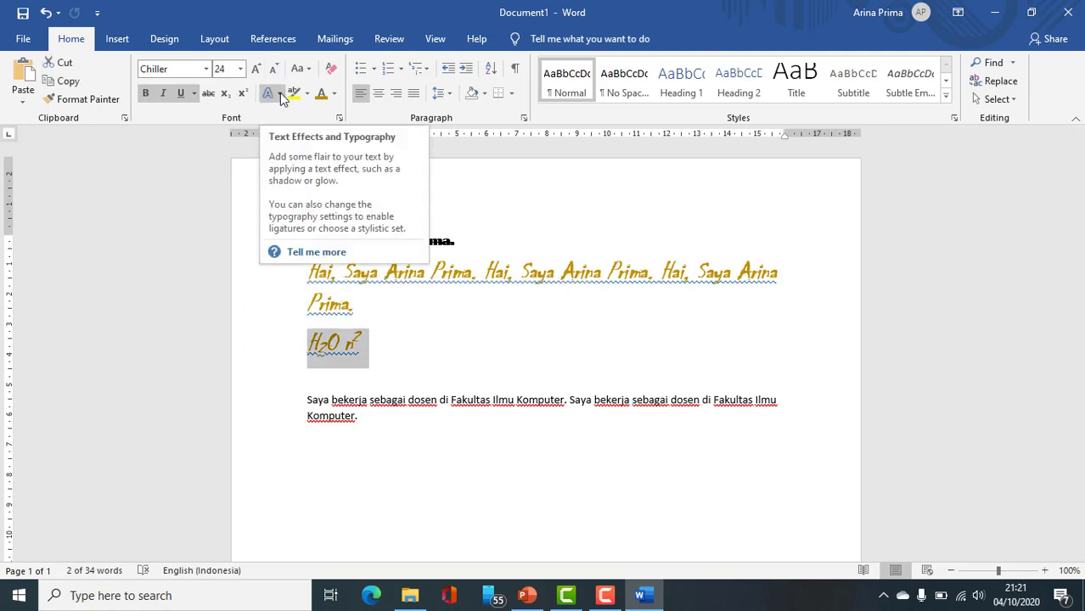
click(281, 94)
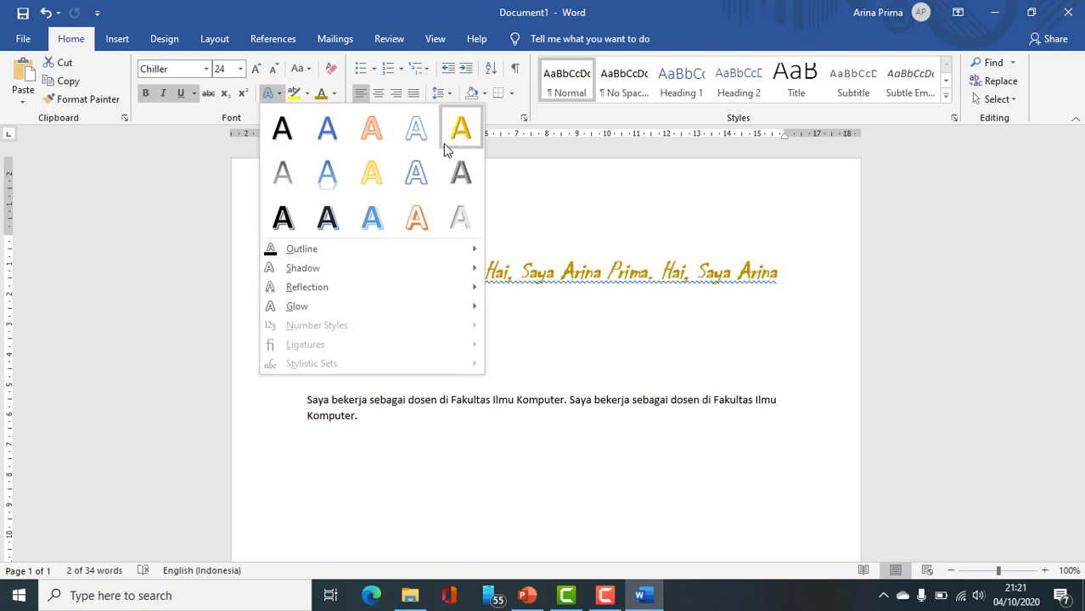
click(463, 133)
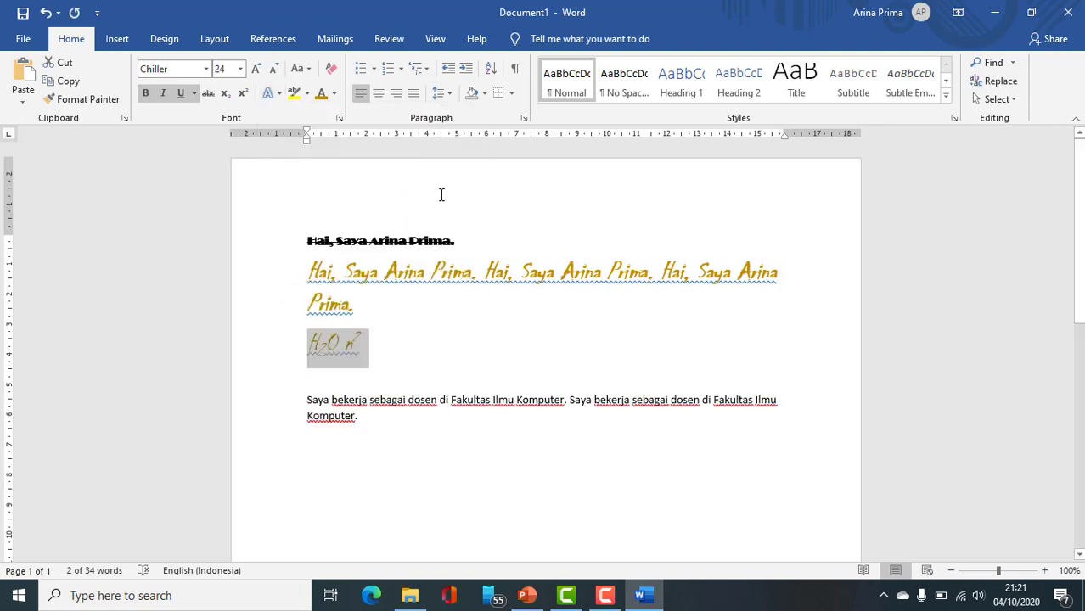
- Replace it with the plain black text effect preset on H₂O n²
click(373, 348)
click(231, 333)
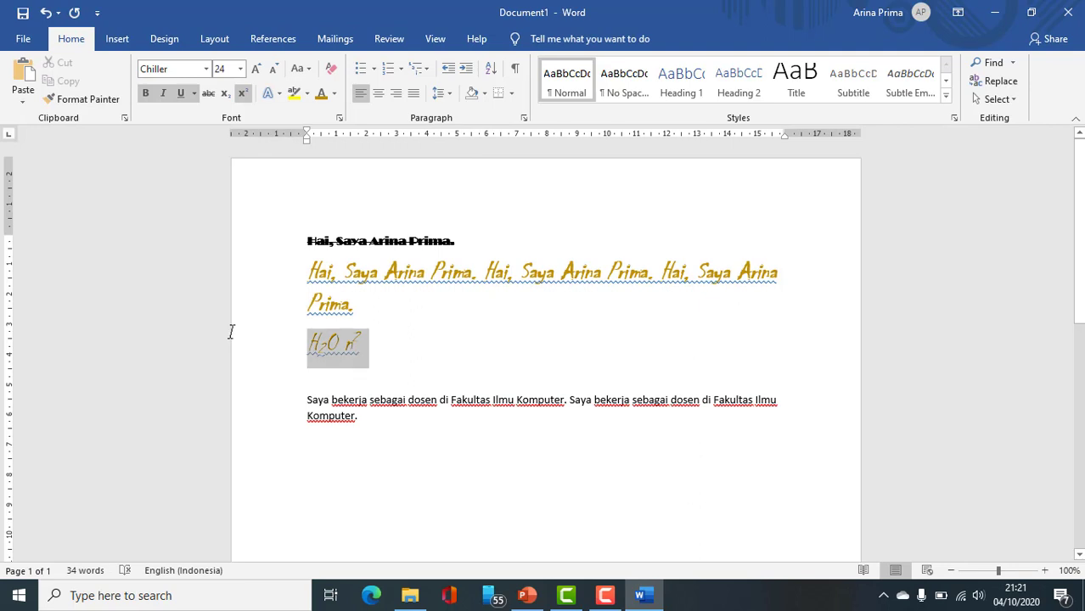
click(268, 93)
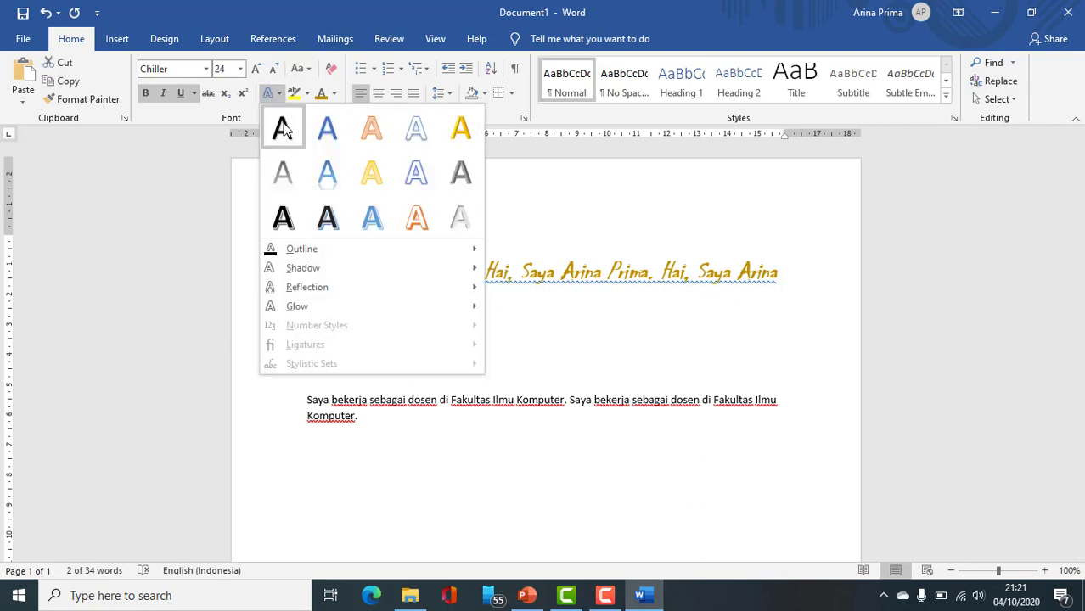
click(289, 132)
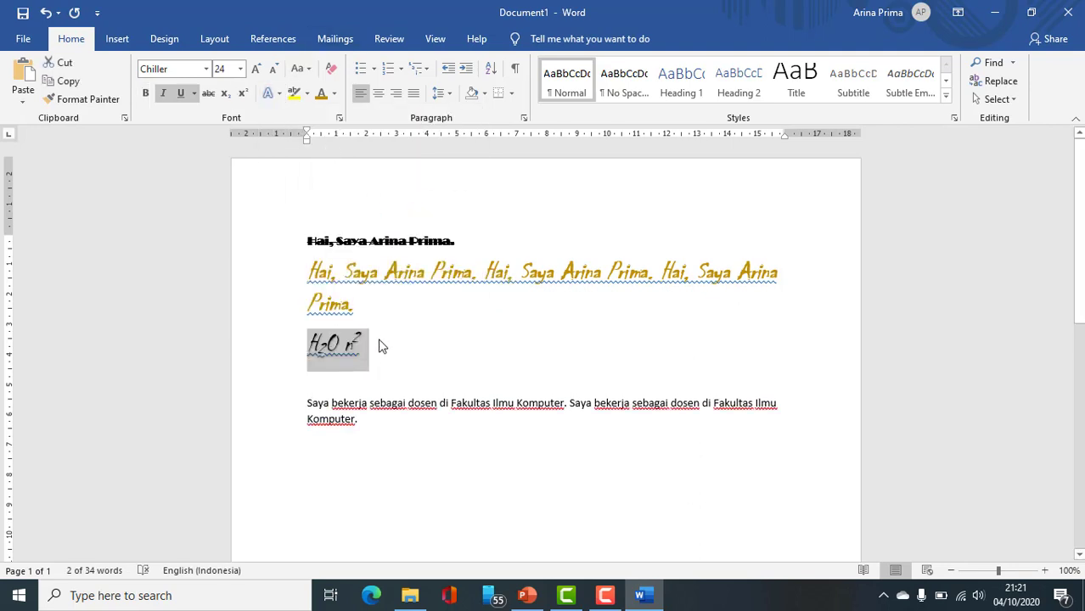
click(468, 332)
ctrl+scroll(434, 349, up, 6)
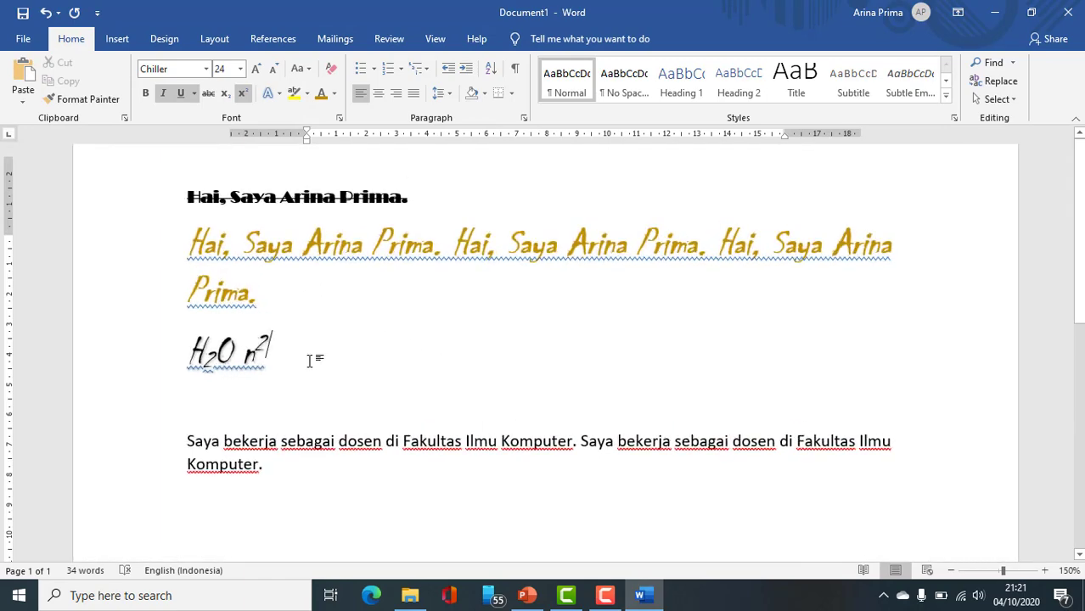
click(433, 181)
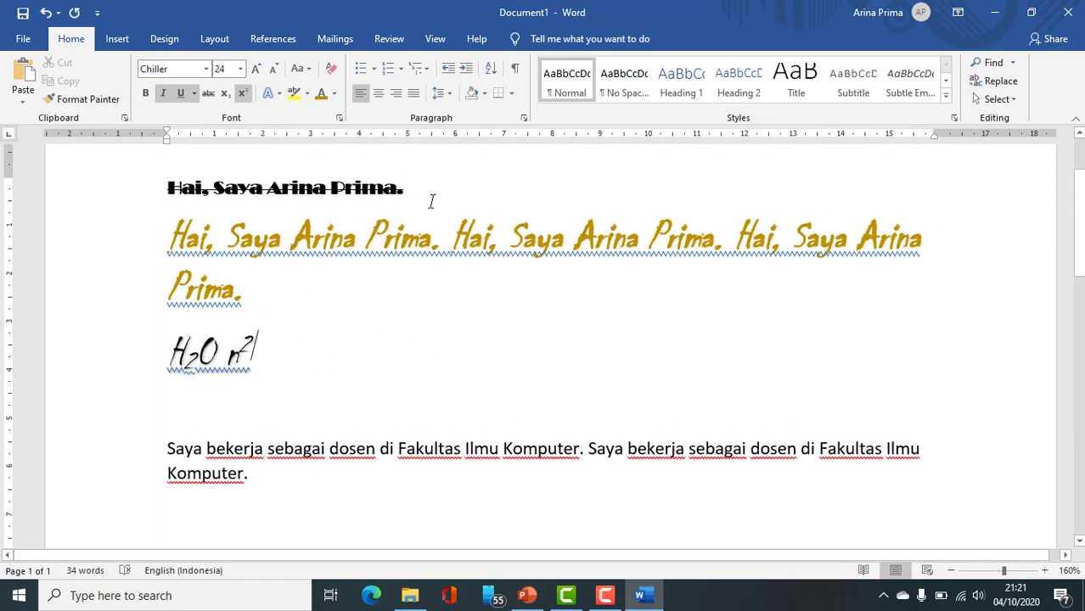
click(313, 414)
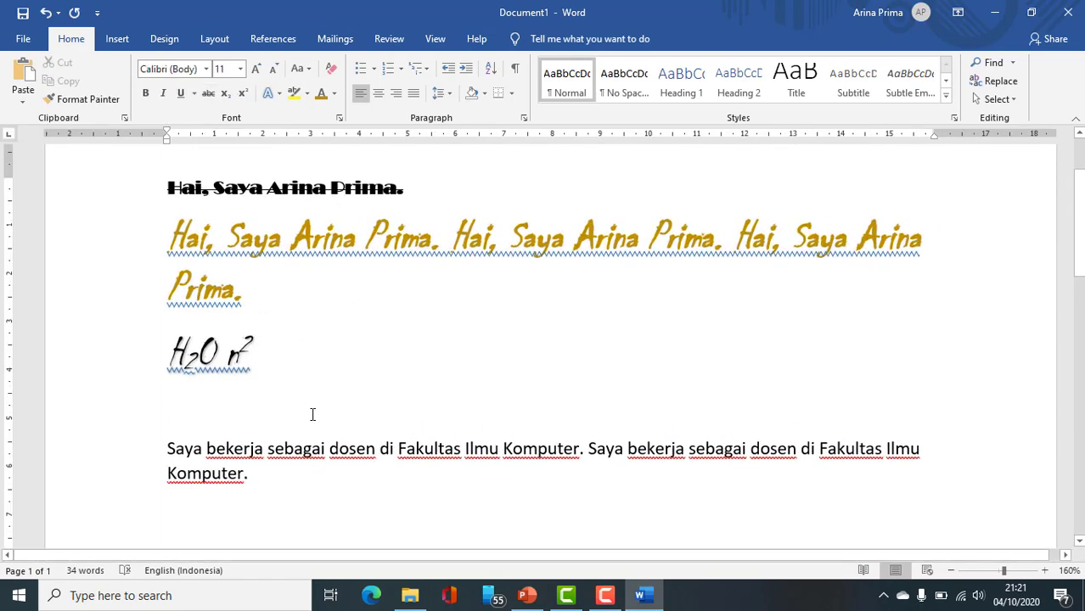
- Type 'Dimana.' above Saya bekerja and give it the light-blue glow text effect
text(D)
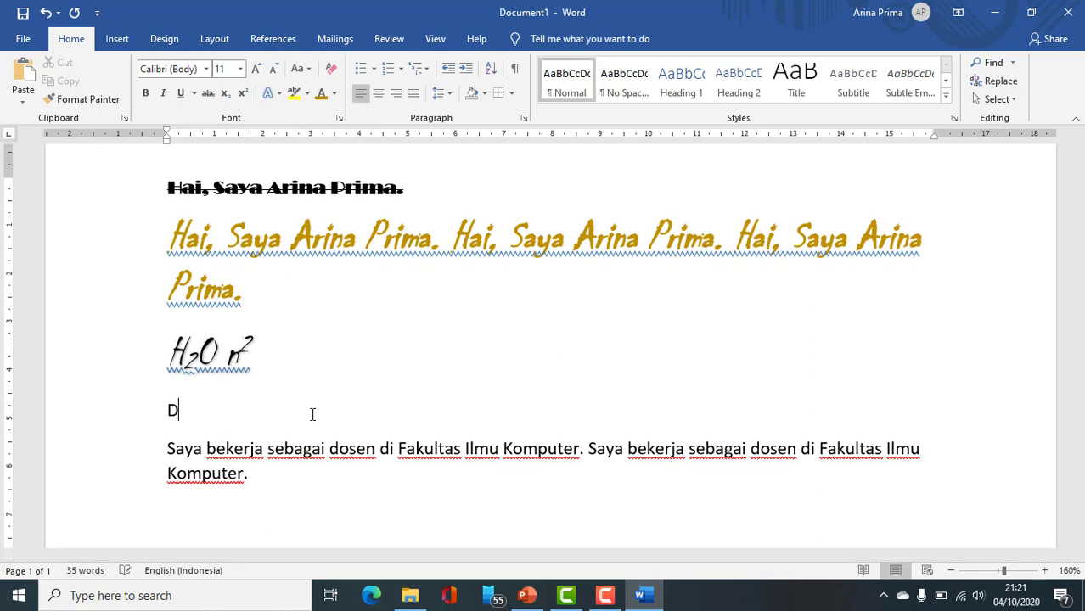
text(imana.)
key(shift+Left)
key(shift+Left)
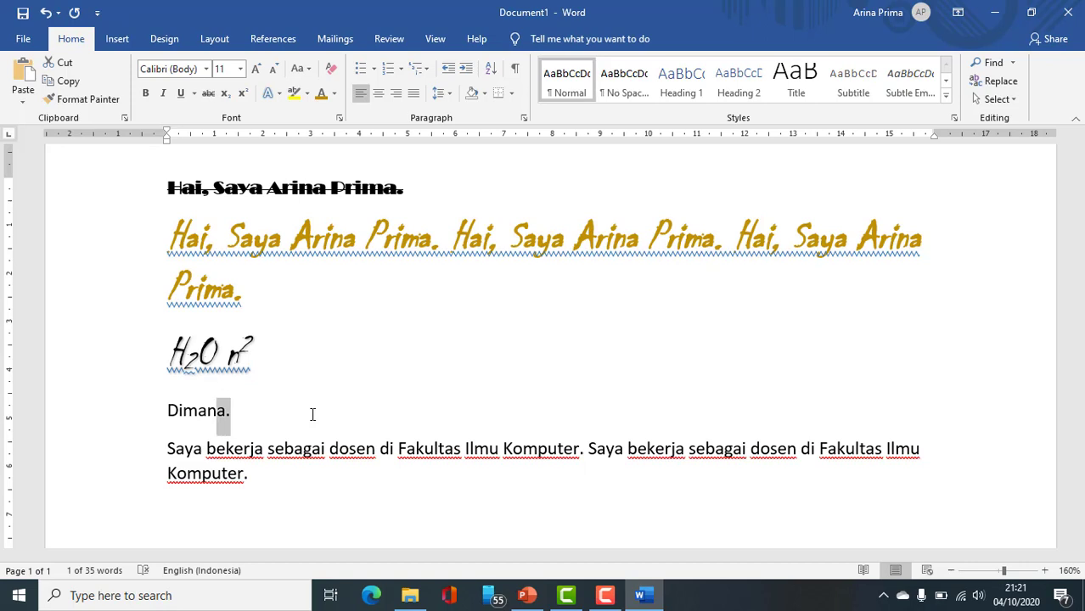
key(shift+Left)
key(shift+Left)
key(shift+Left)
key(shift+Left)
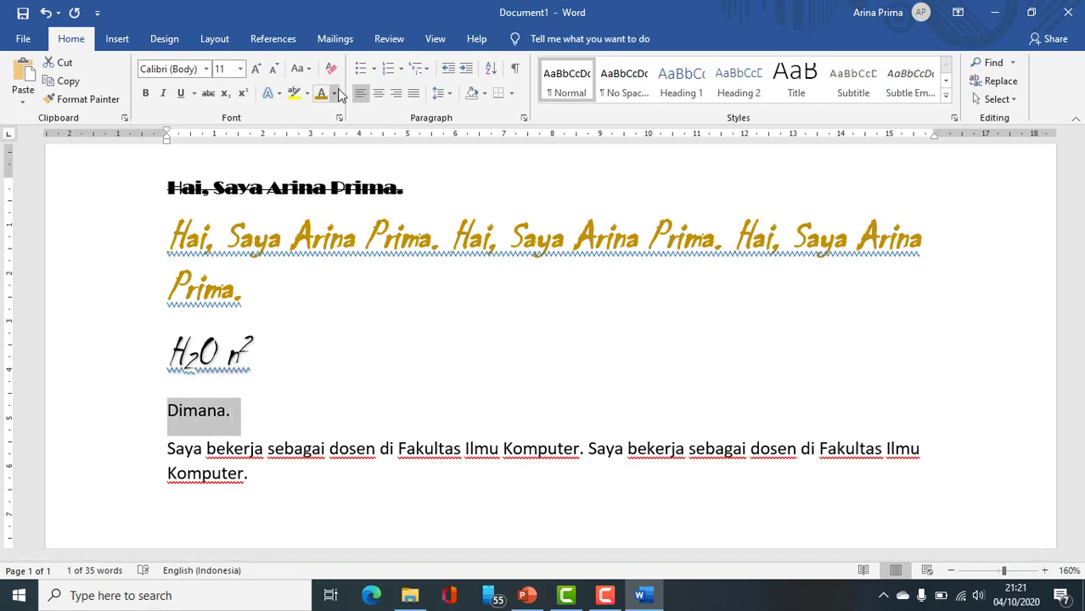
click(267, 95)
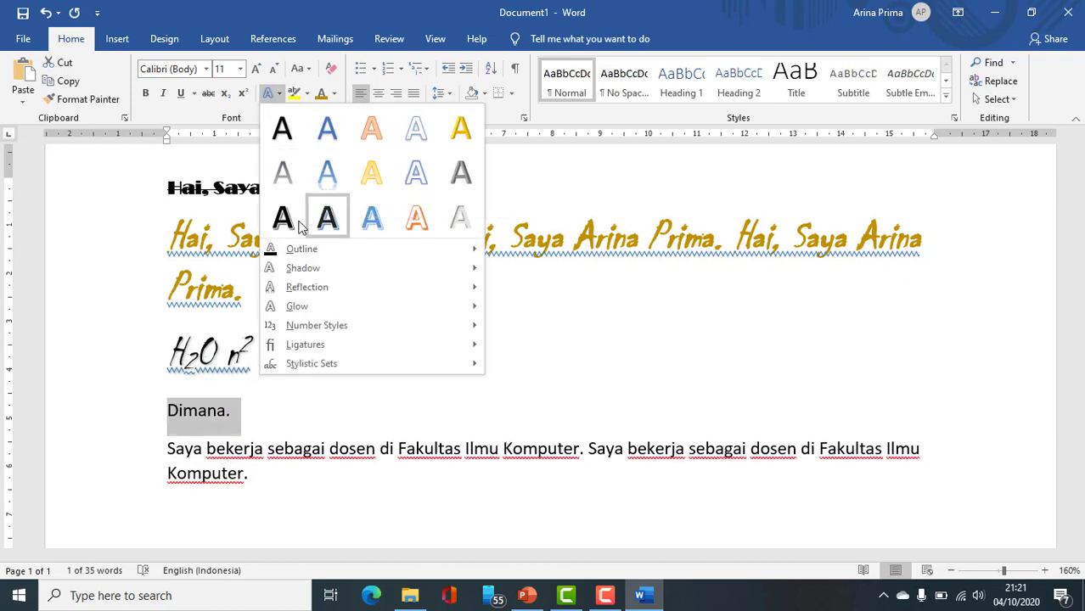
click(462, 127)
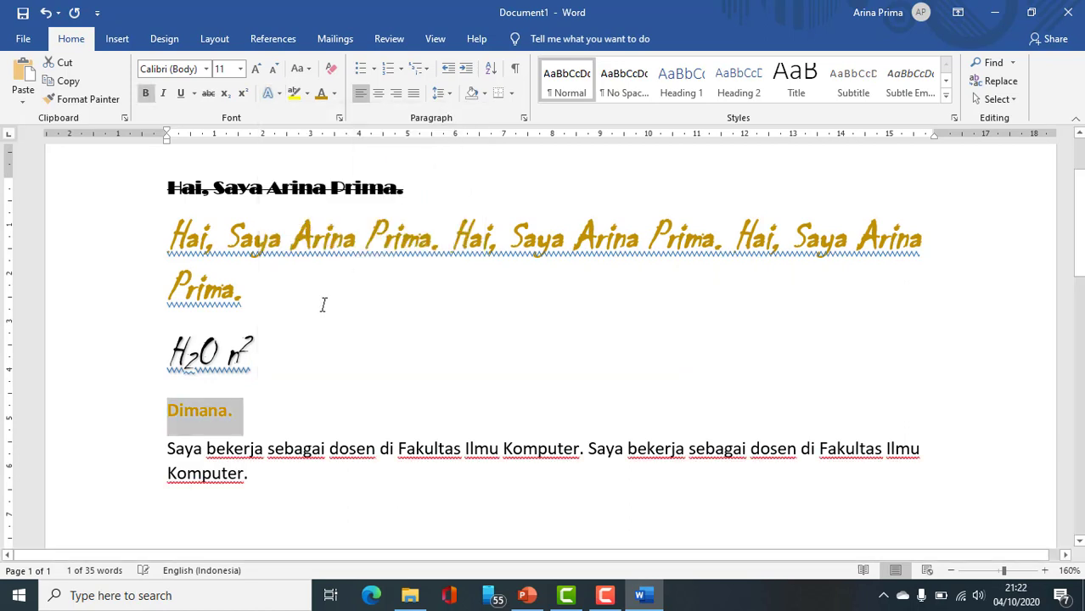
click(270, 94)
click(327, 173)
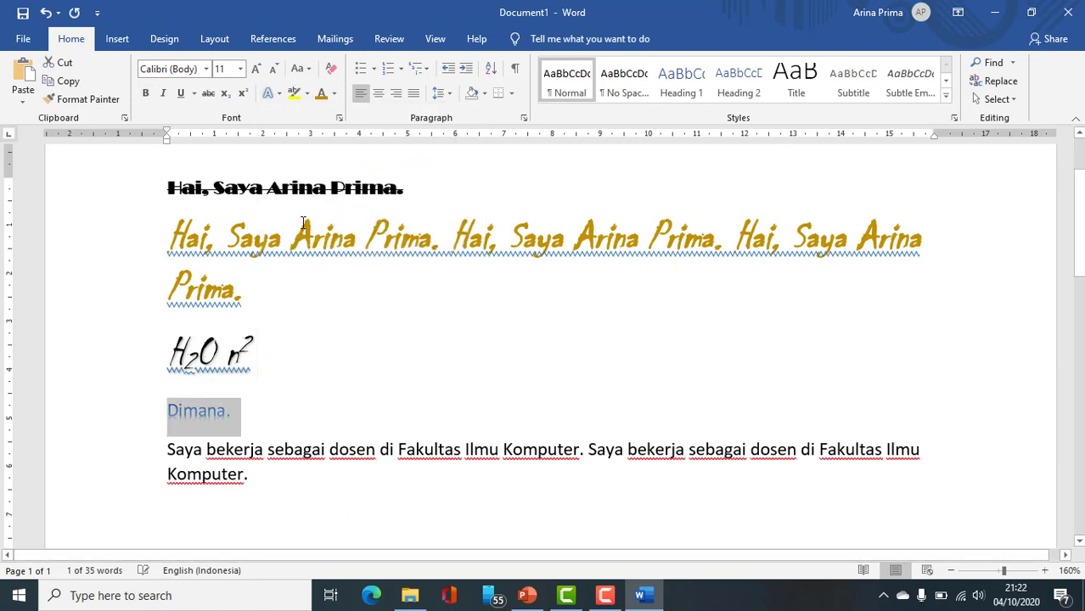
click(265, 415)
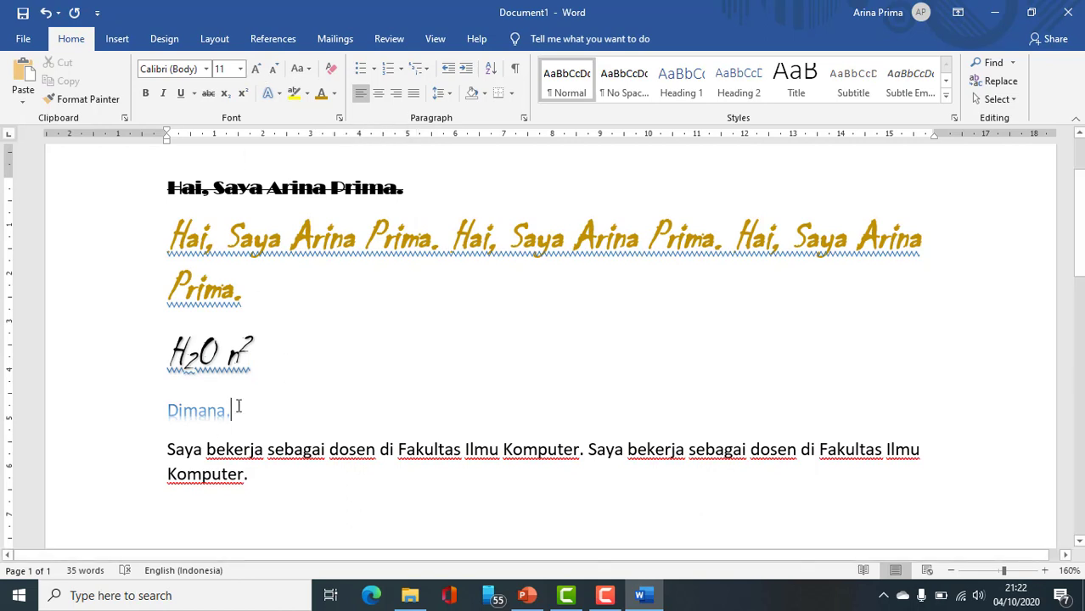
triple_click(174, 413)
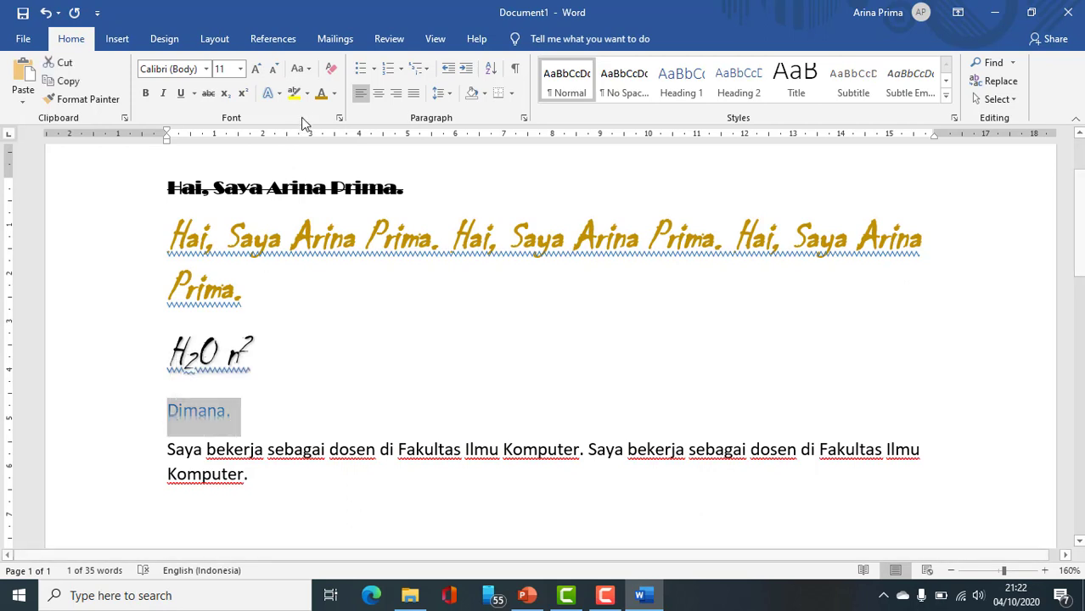
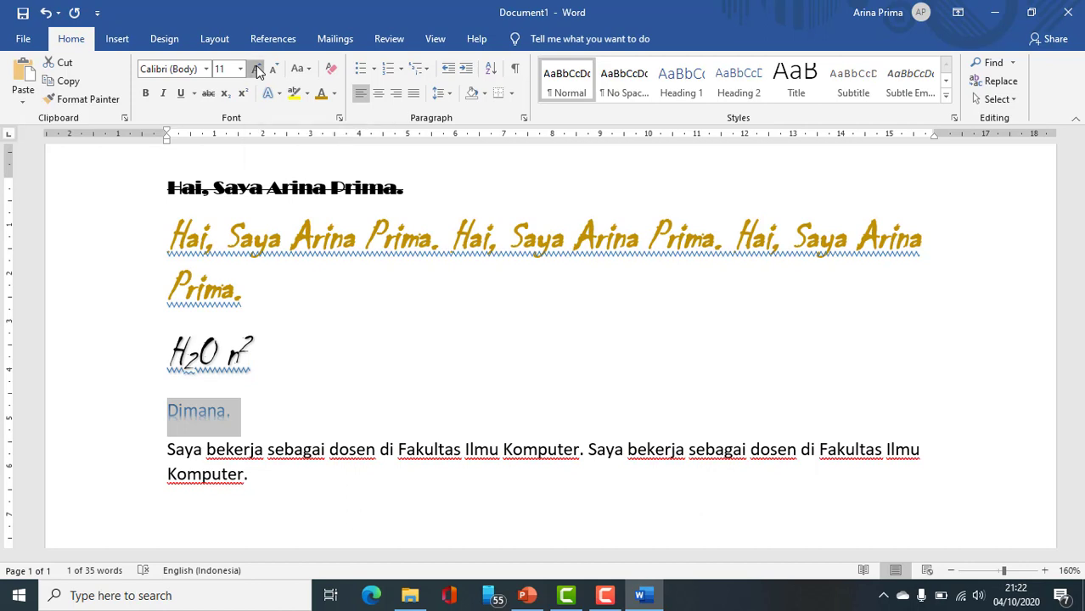
- Enlarge the selected Dimana. text step by step up to 20 pt
click(256, 68)
click(257, 68)
click(257, 68)
click(256, 67)
click(256, 68)
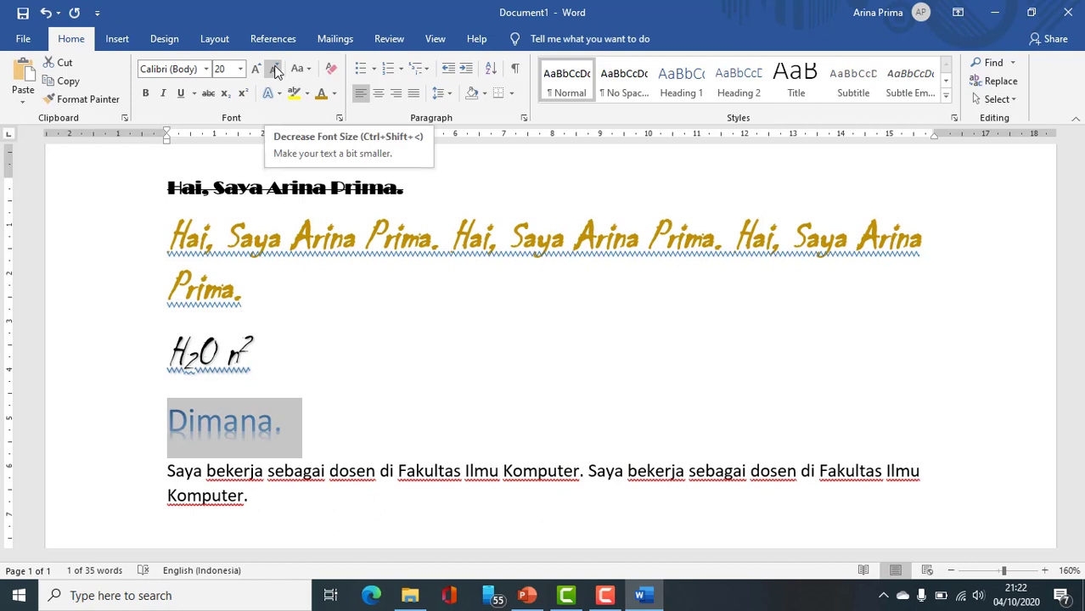
- Shrink Dimana. back down to 9 pt, then reselect the line
click(274, 70)
double_click(274, 69)
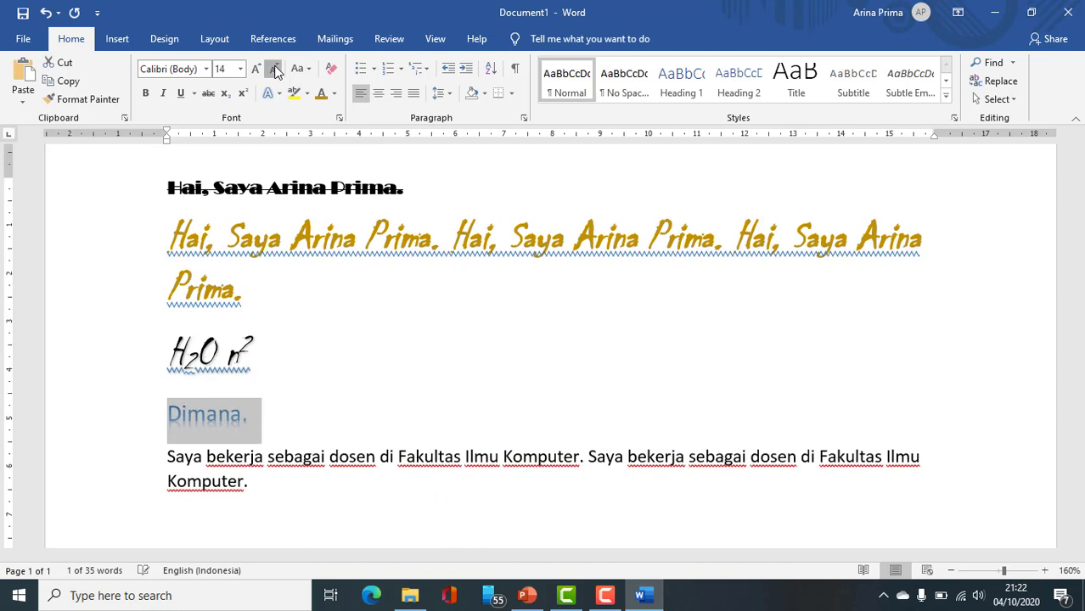
double_click(274, 70)
double_click(275, 70)
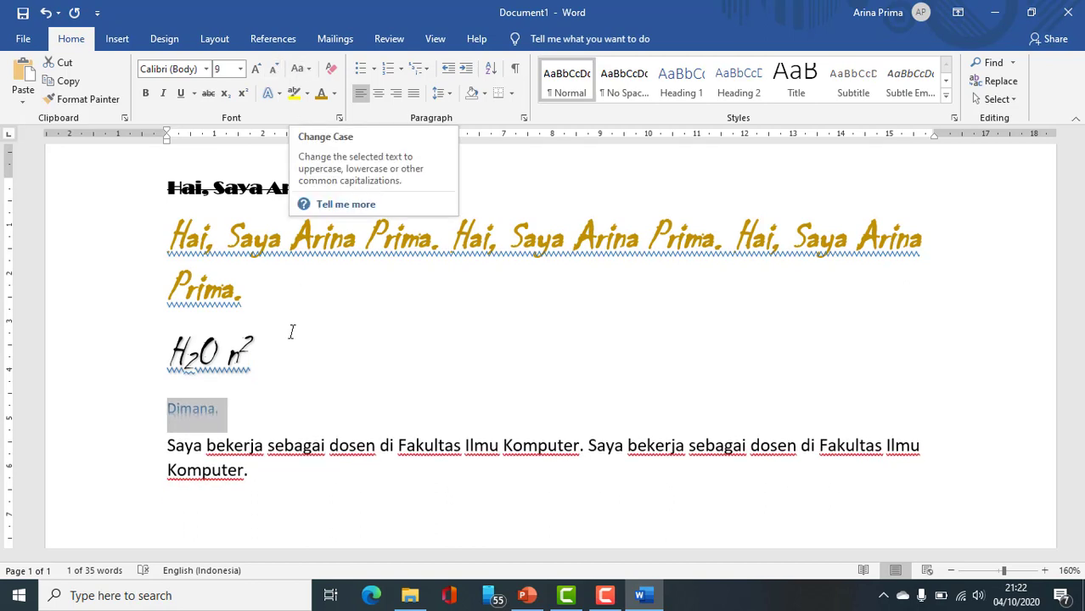
click(225, 415)
drag(168, 415, 227, 415)
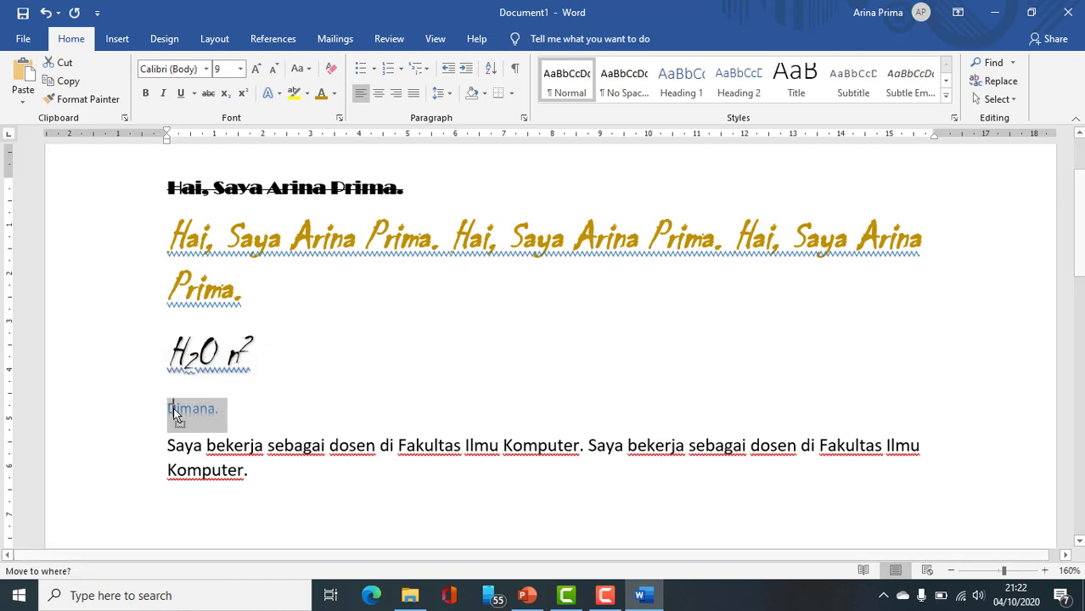
mouse_move(170, 411)
mouse_down()
mouse_move(220, 414)
mouse_move(168, 409)
mouse_up()
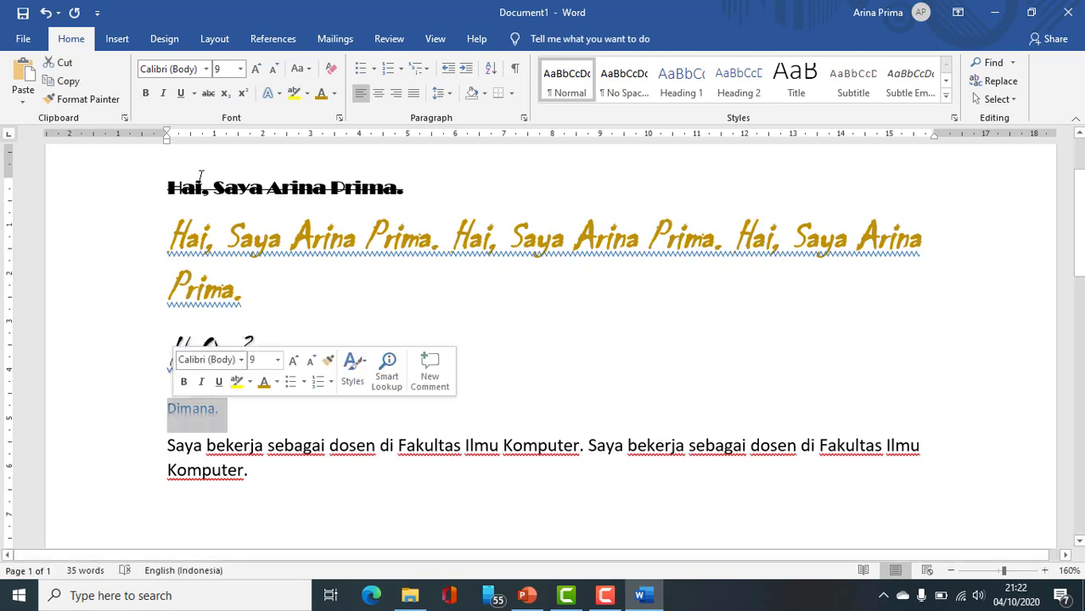
- Reselect Dimana. and change it to all uppercase, DIMANA
click(305, 73)
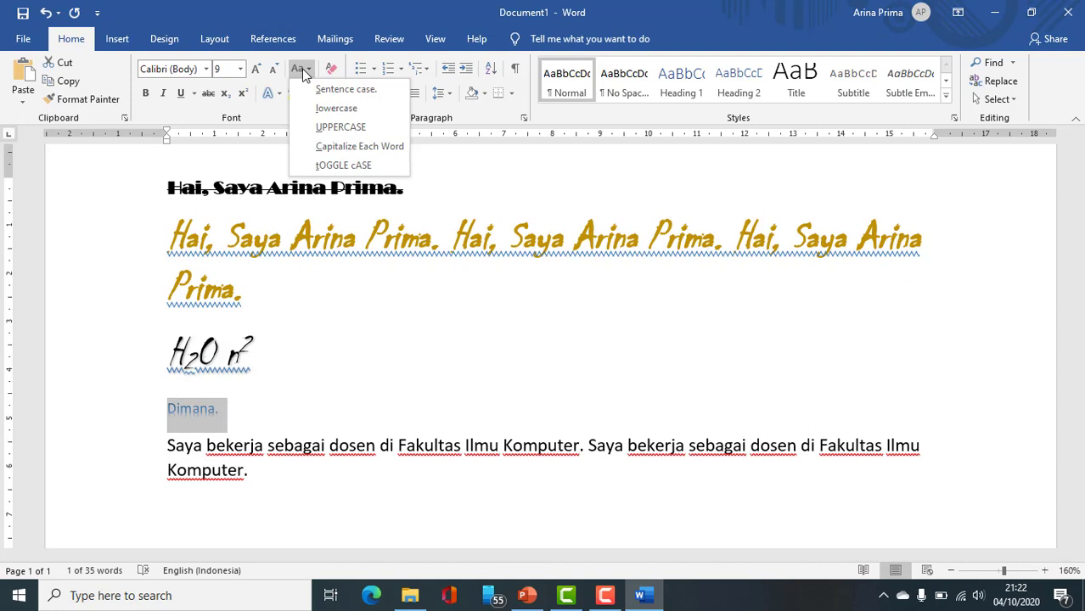
click(255, 438)
click(241, 416)
drag(240, 416, 167, 411)
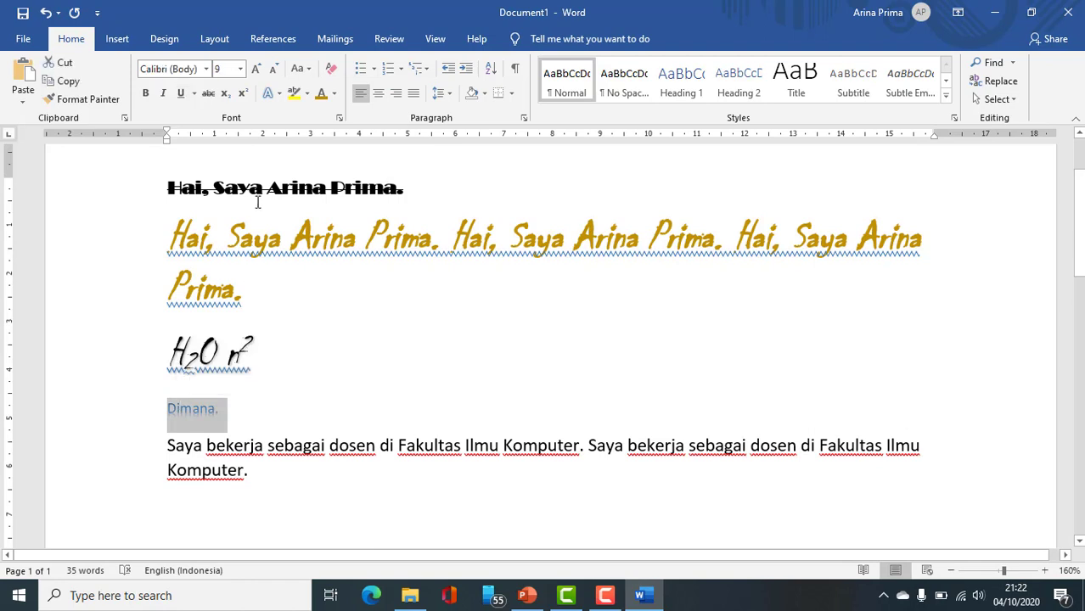
click(304, 68)
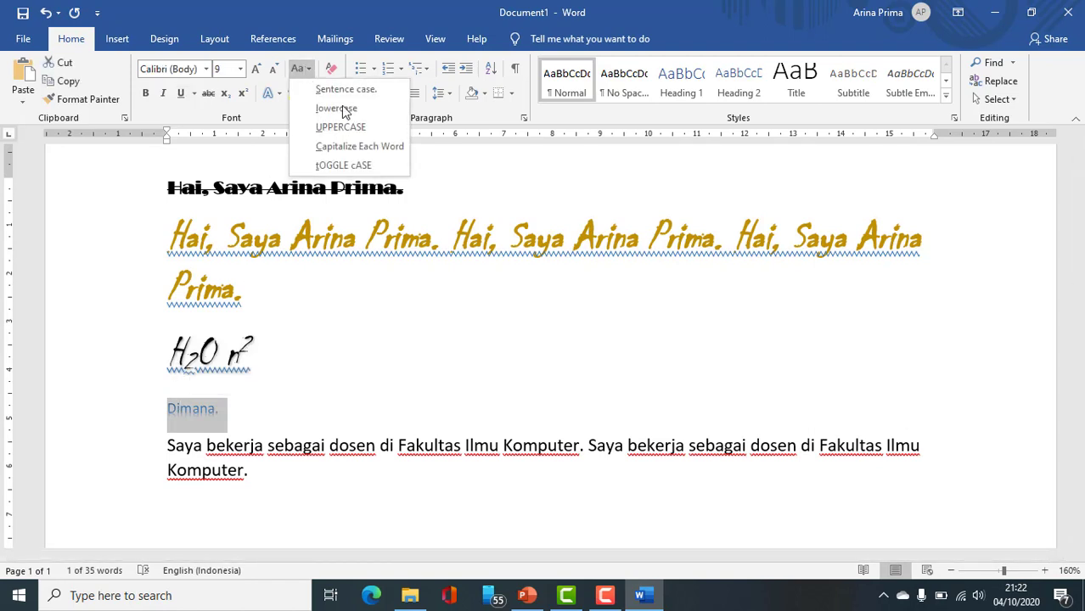
click(380, 130)
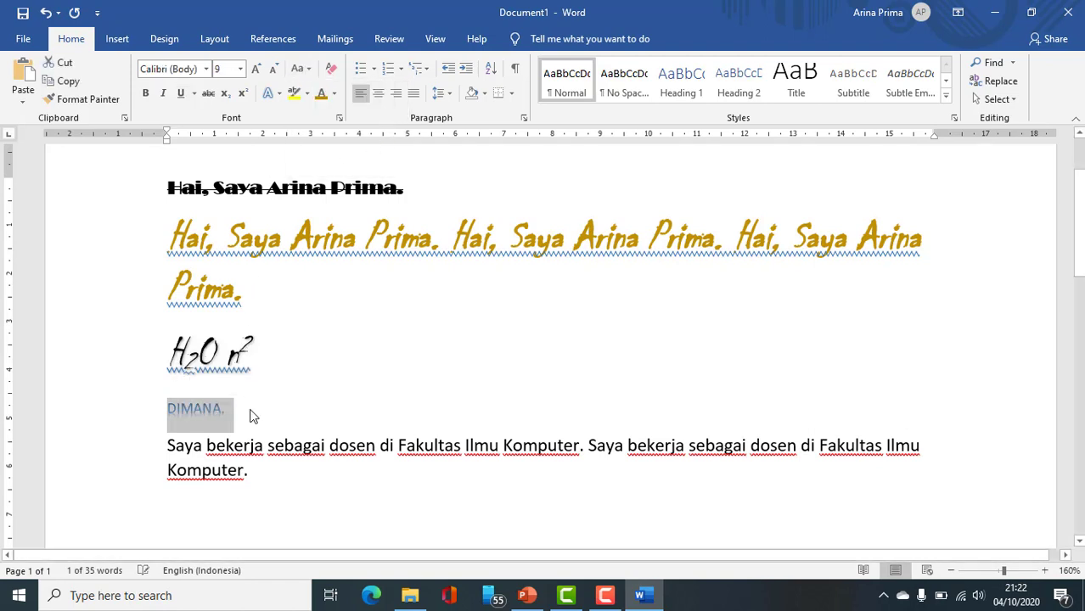
- Change DIMANA. to lowercase dimana., then select the last paragraph's first sentence
click(305, 68)
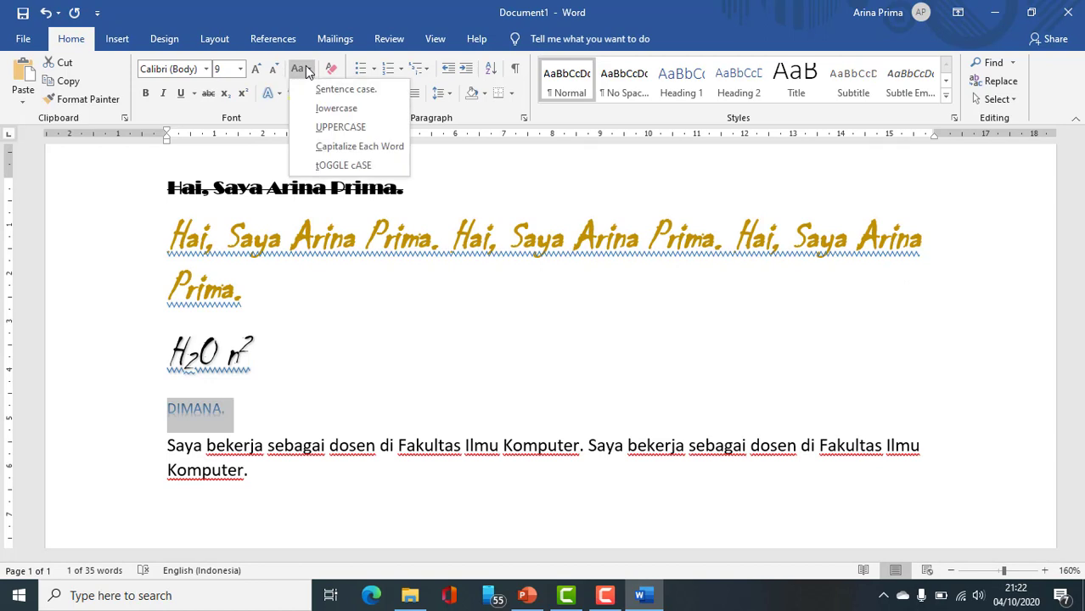
click(354, 108)
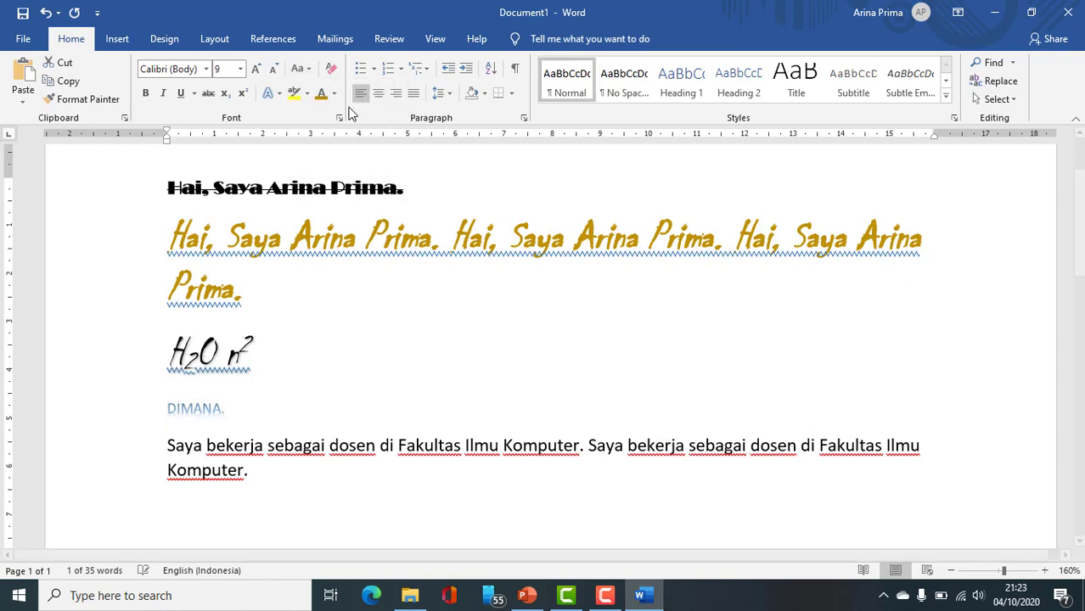
click(229, 232)
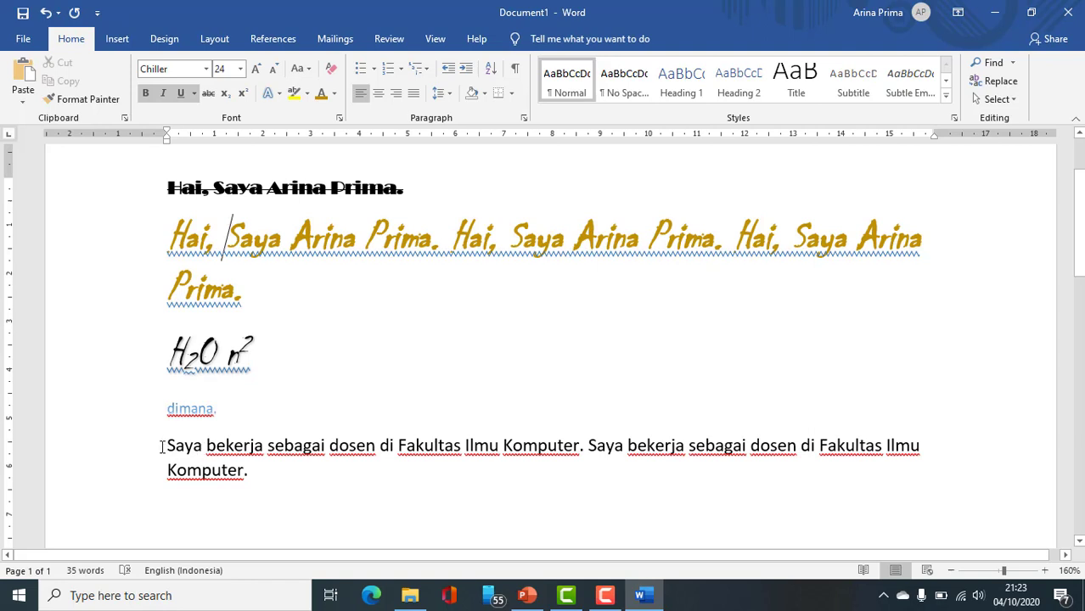
drag(164, 446, 592, 451)
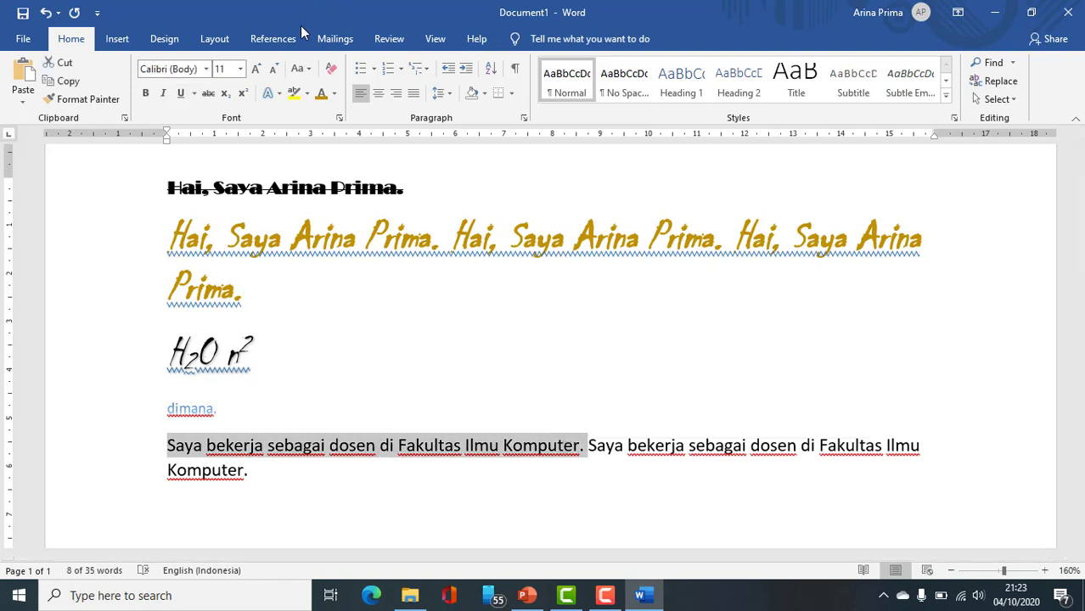
- Apply Sentence case, then Capitalize Each Word, to the first sentence
click(307, 69)
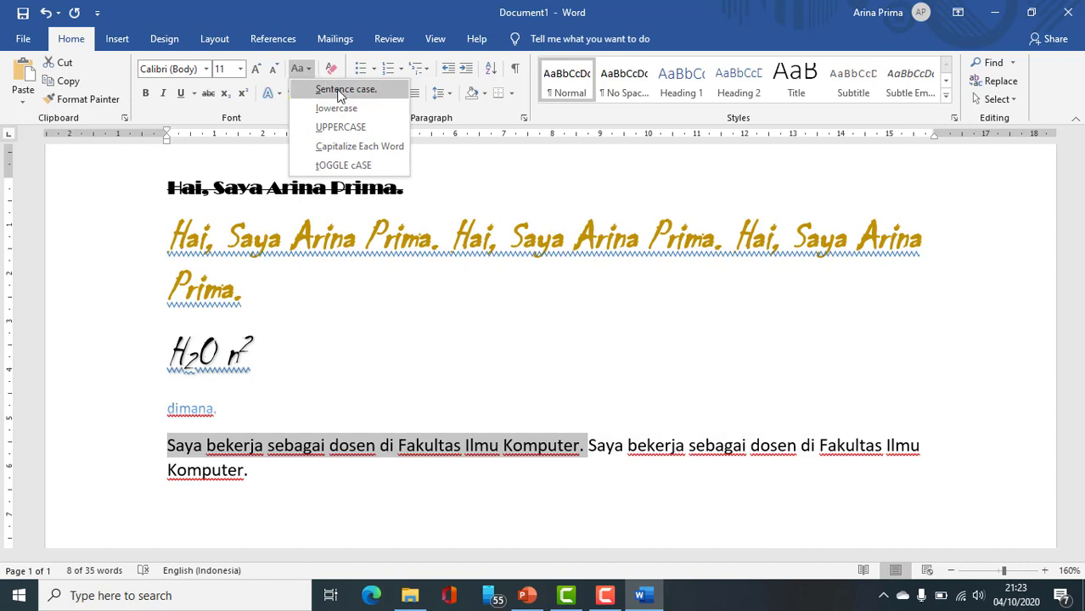
click(336, 92)
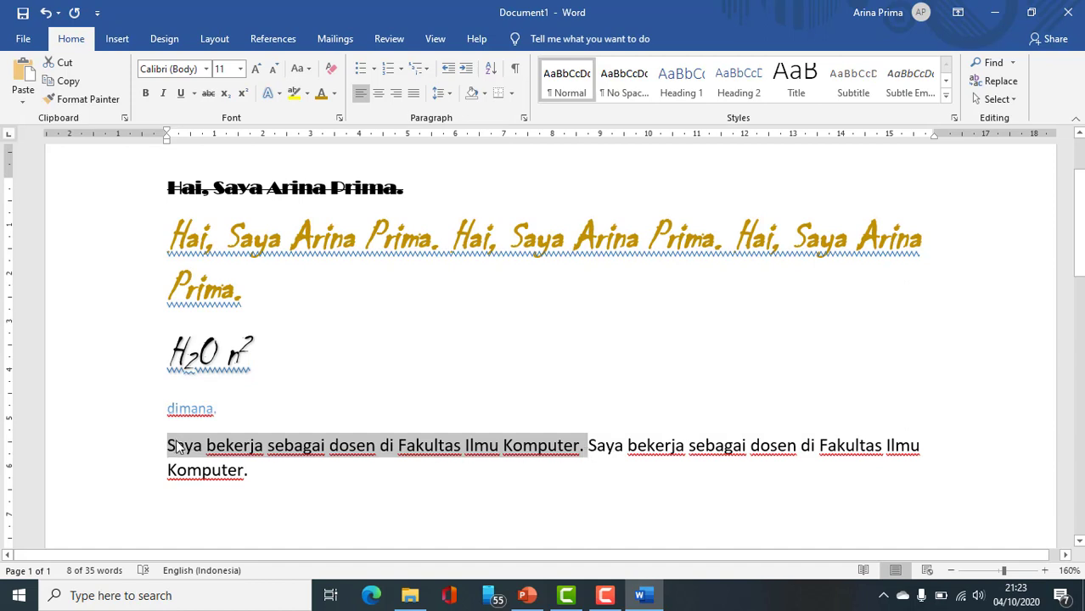
click(302, 71)
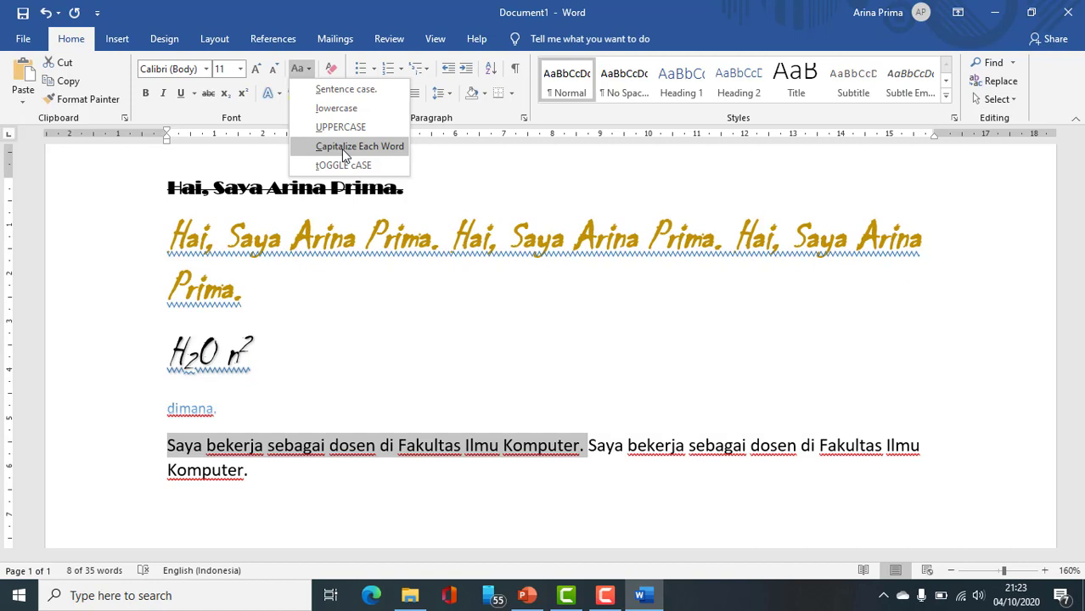
click(343, 149)
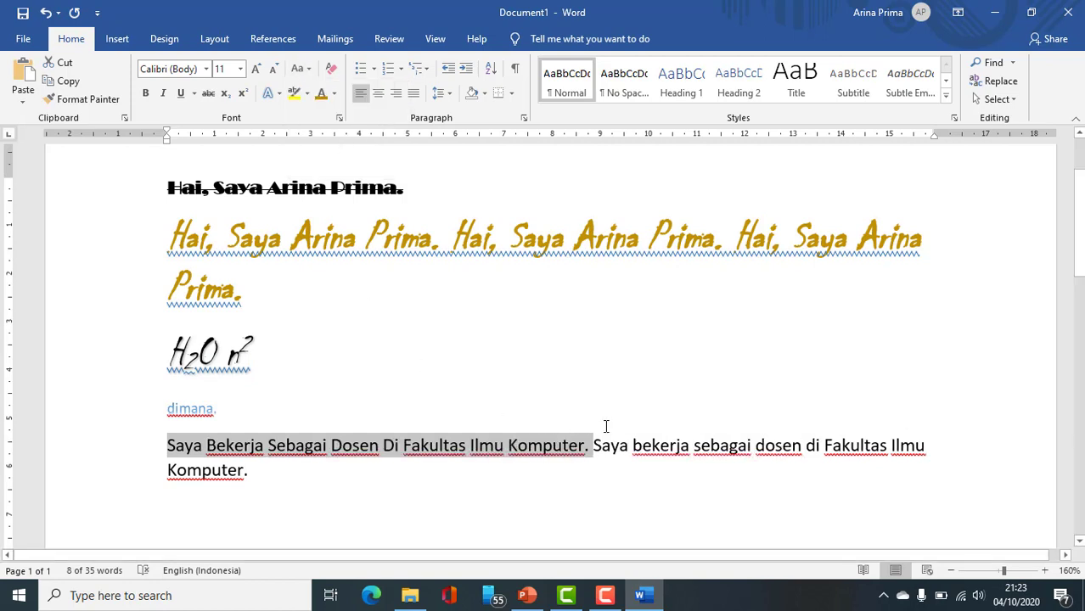
- Switch the sentence to tOGGLE cASE: 'sAYA bEKERJA sEBAGAI dOSEN dI fAKULTAS iLMU kOMPUTER.'
click(298, 68)
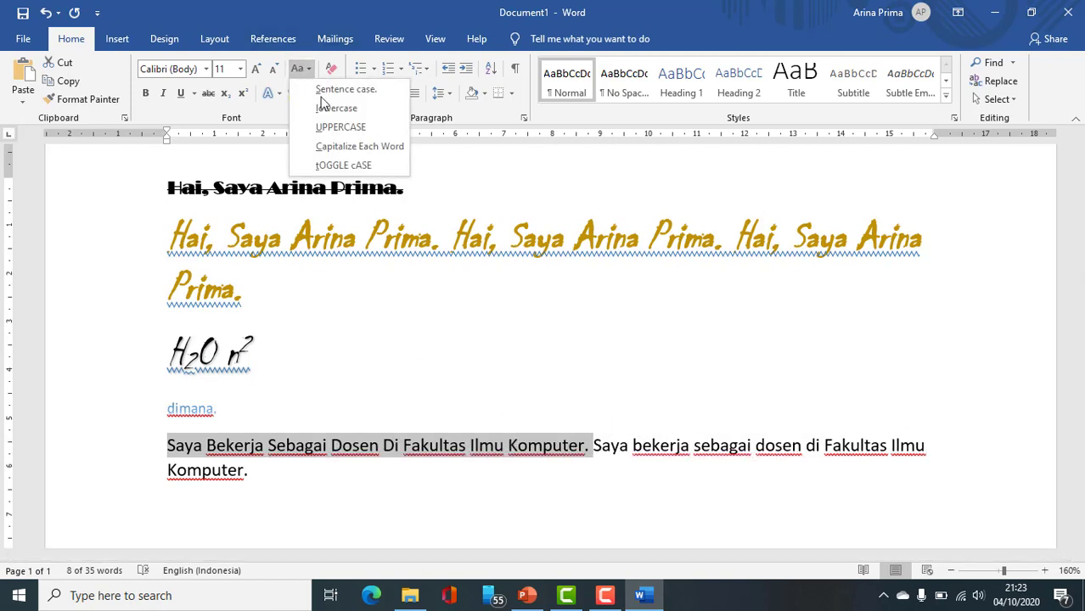
click(370, 167)
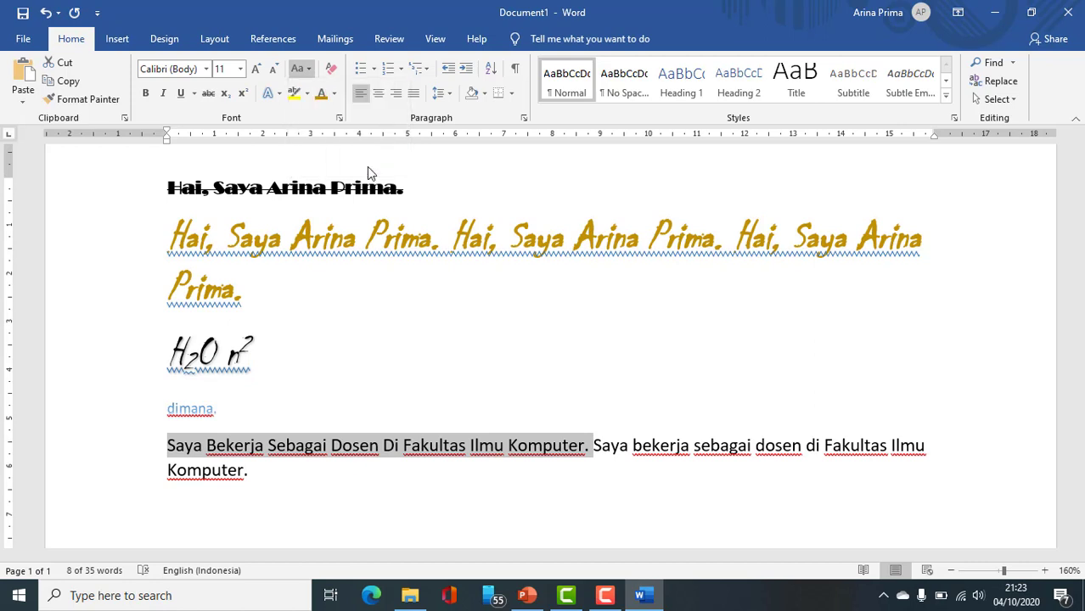
click(643, 445)
drag(643, 445, 157, 447)
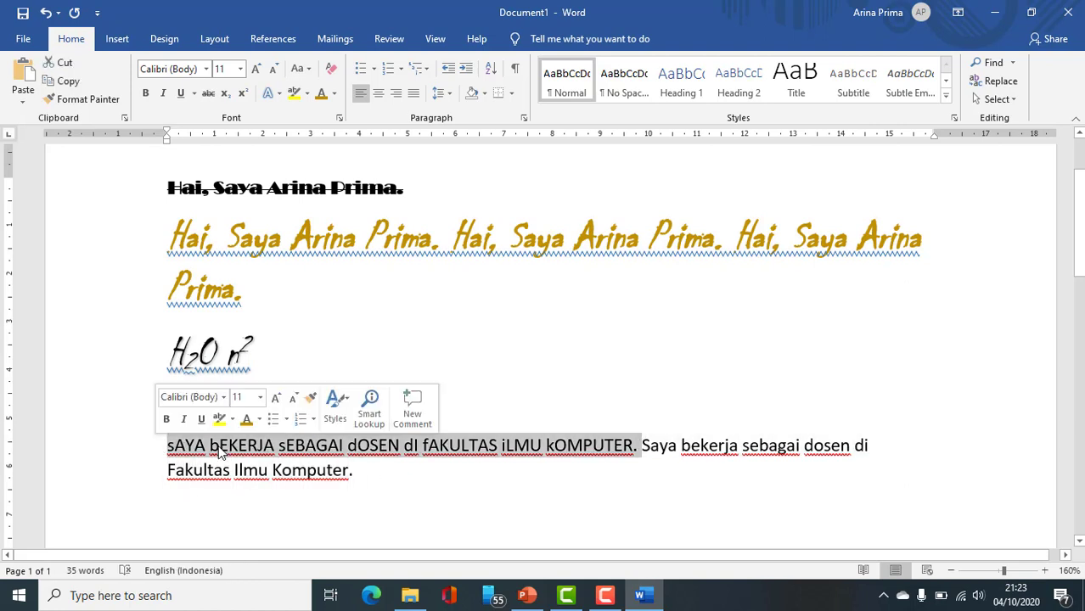
click(240, 444)
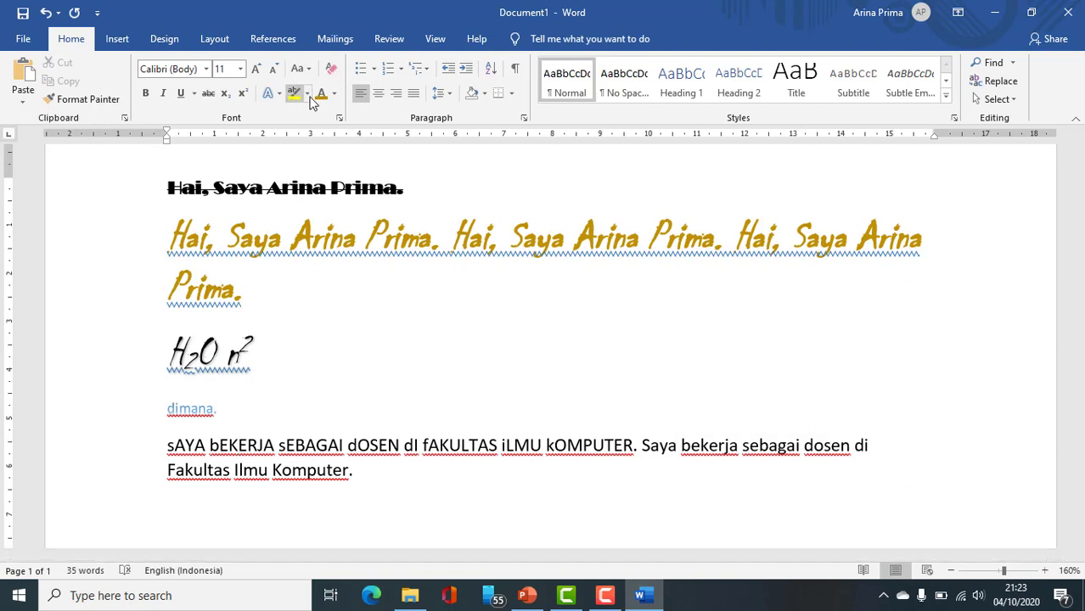
- Highlight the word dimana. in magenta
drag(167, 404, 228, 408)
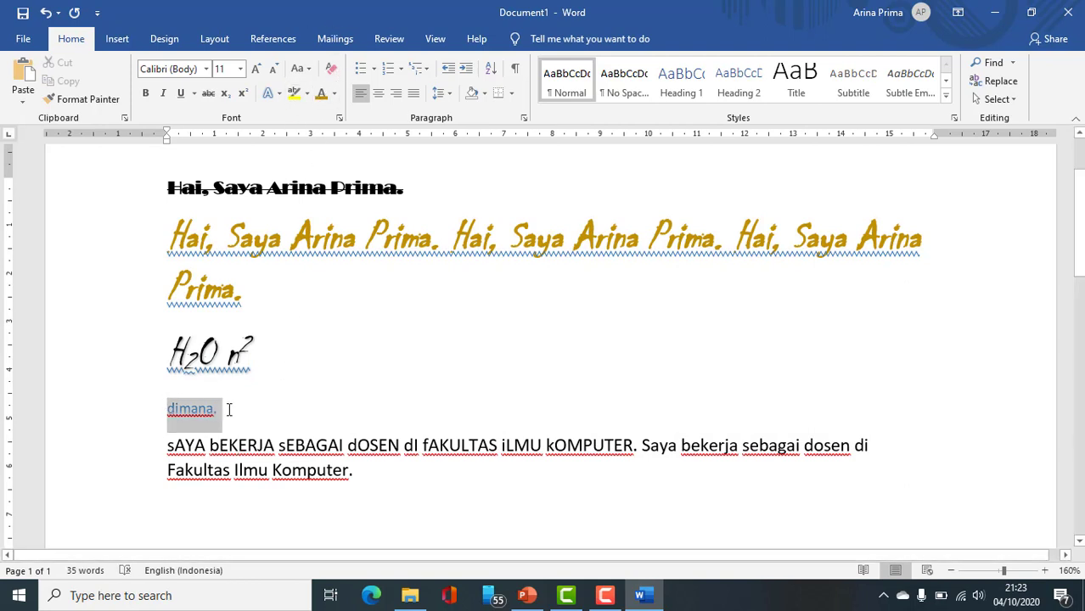
click(308, 95)
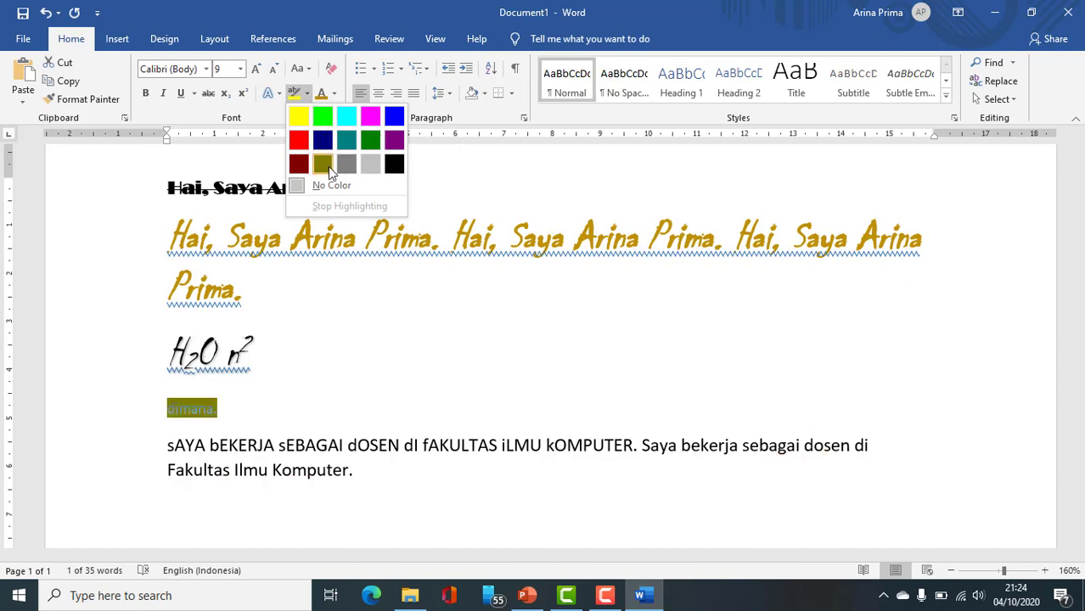
click(370, 125)
- Select parts of the orange Chiller line, then reselect the highlighted dimana
drag(225, 242, 364, 245)
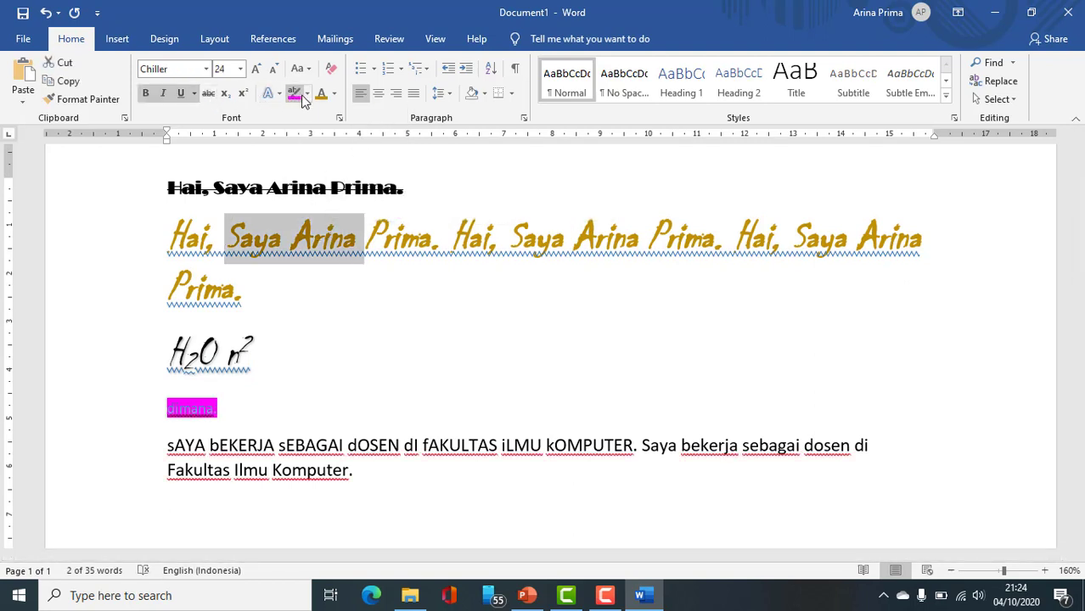
click(235, 413)
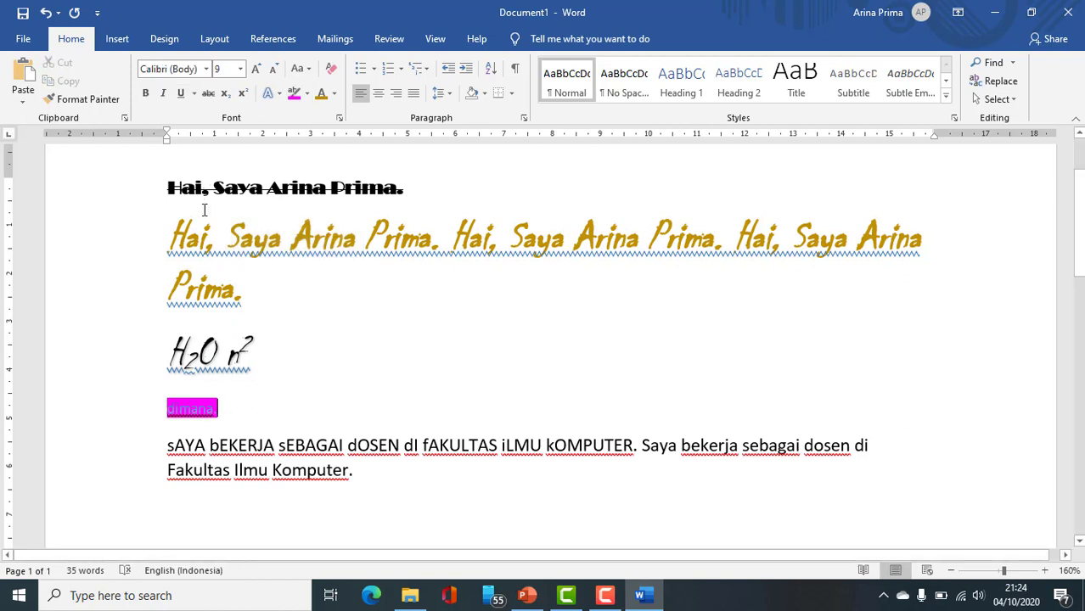
drag(238, 234, 503, 239)
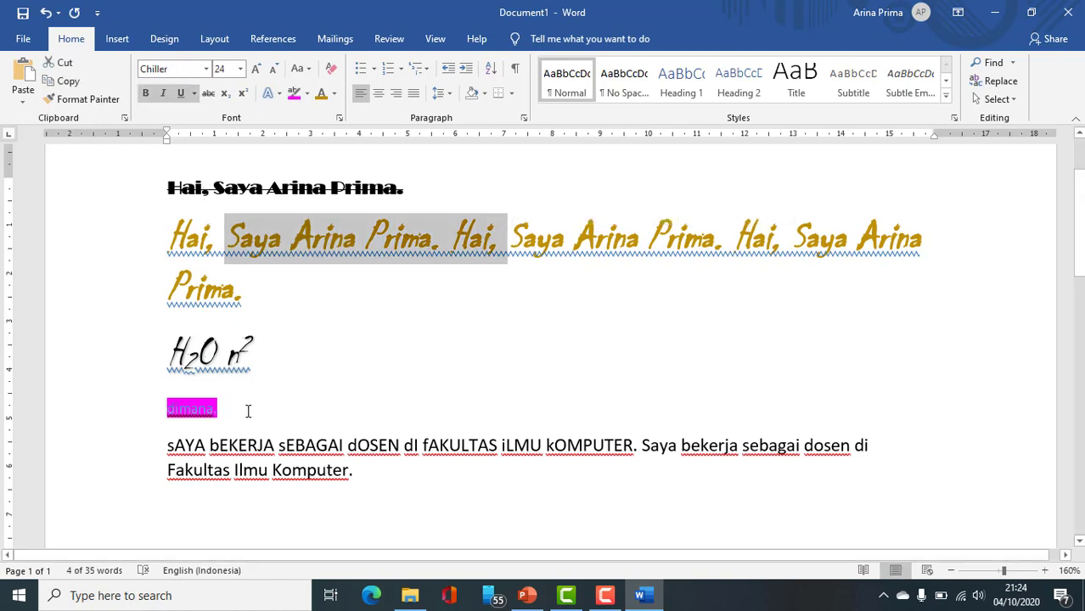
drag(247, 412, 167, 410)
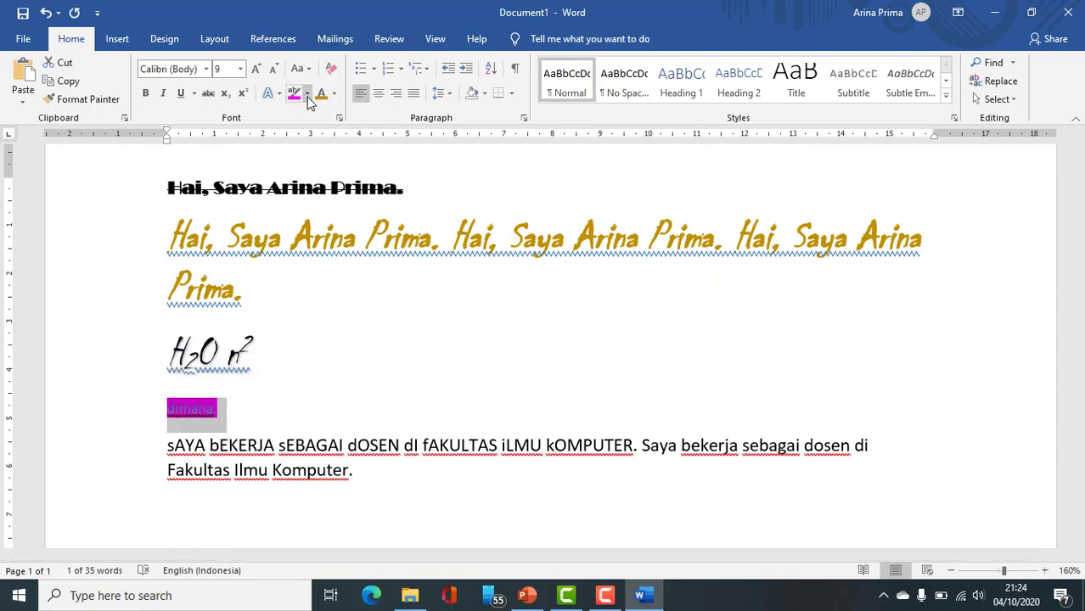
- Clear all formatting from the H2O n² line, leaving plain Calibri 11 'H20 n2'
key(ctrl+z)
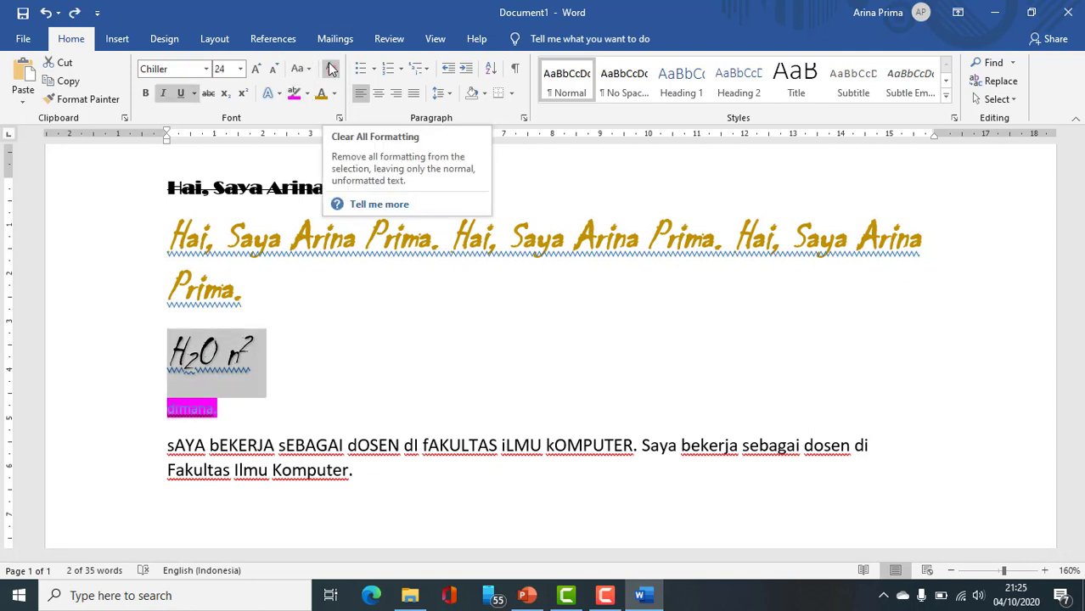
click(278, 345)
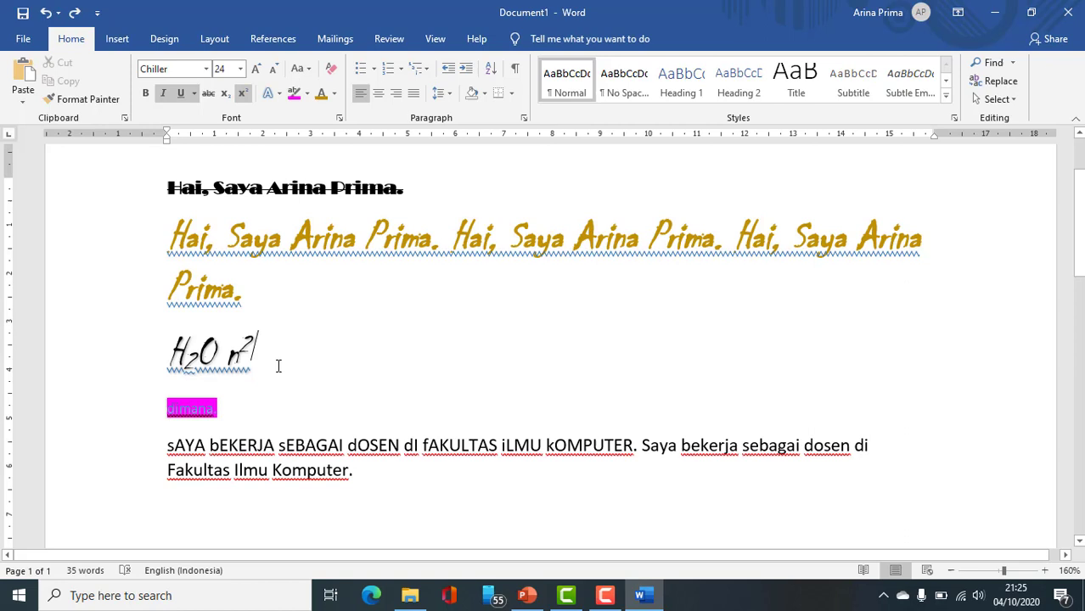
click(146, 352)
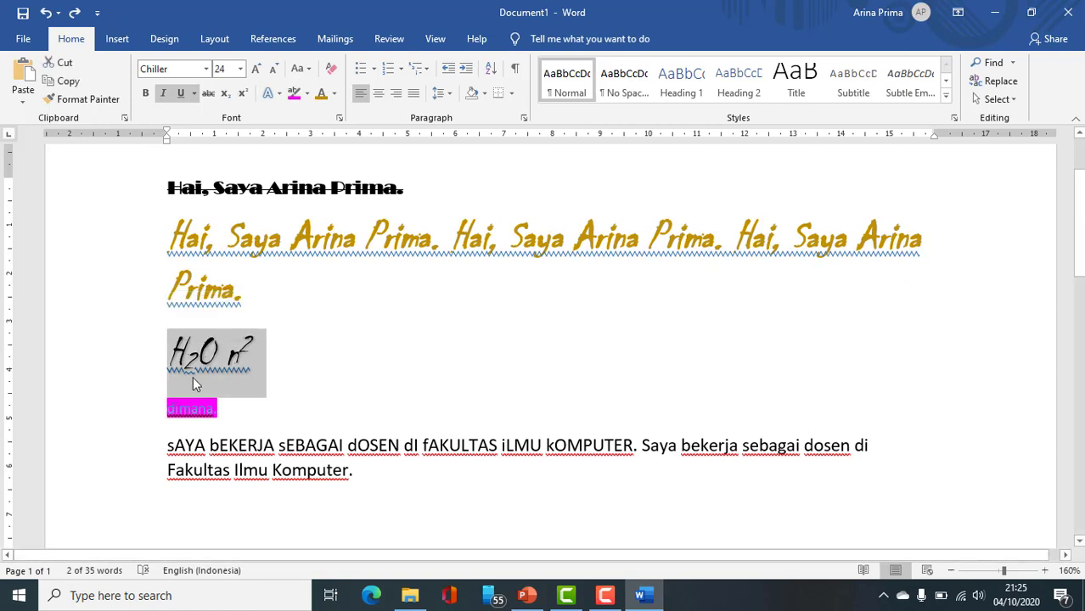
drag(174, 356, 310, 365)
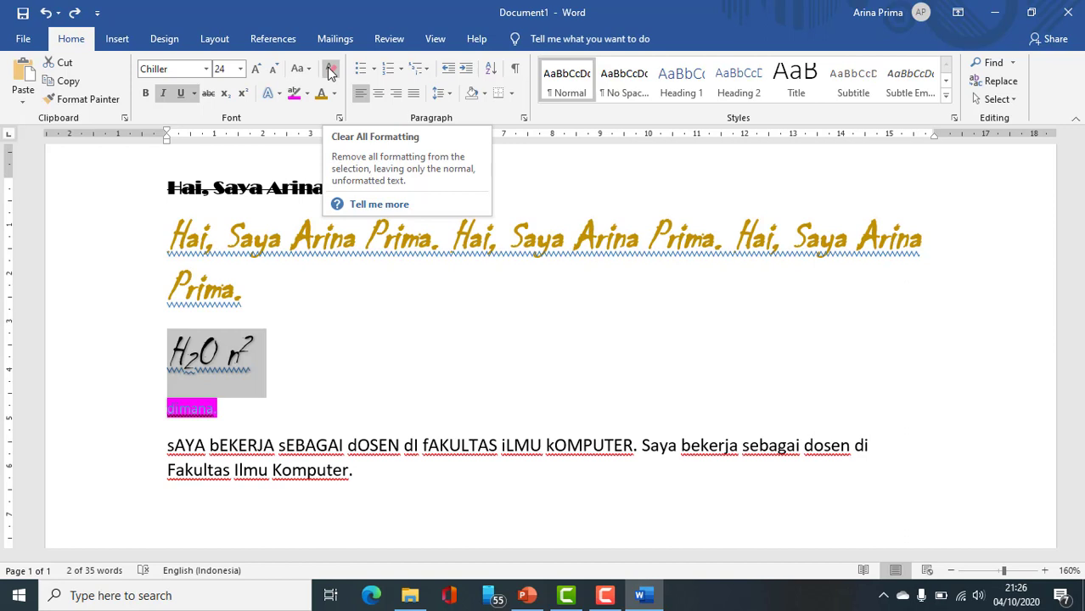
click(331, 73)
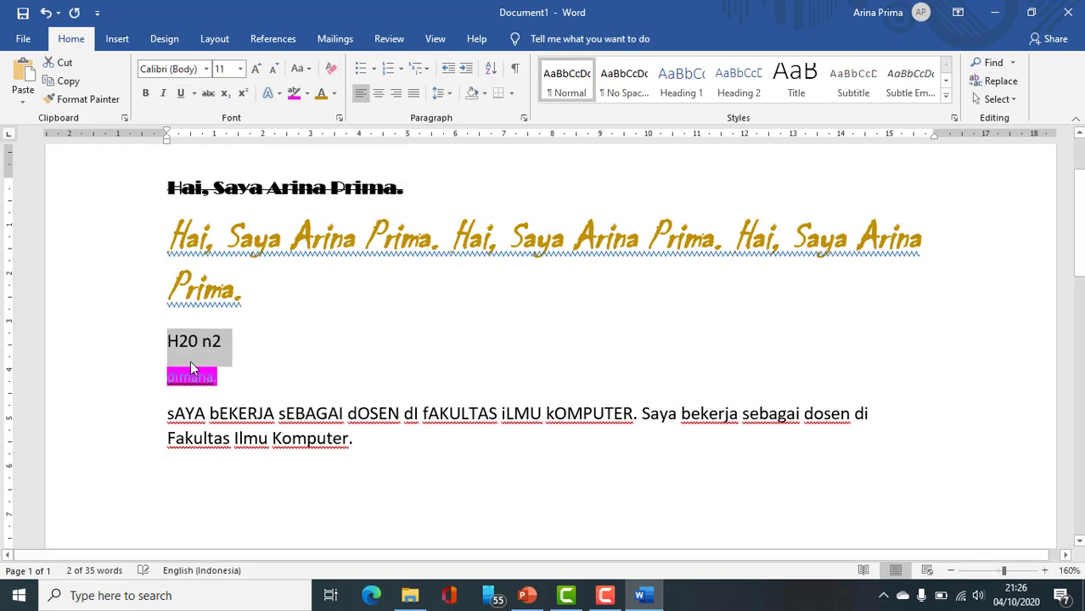
click(192, 355)
triple_click(242, 339)
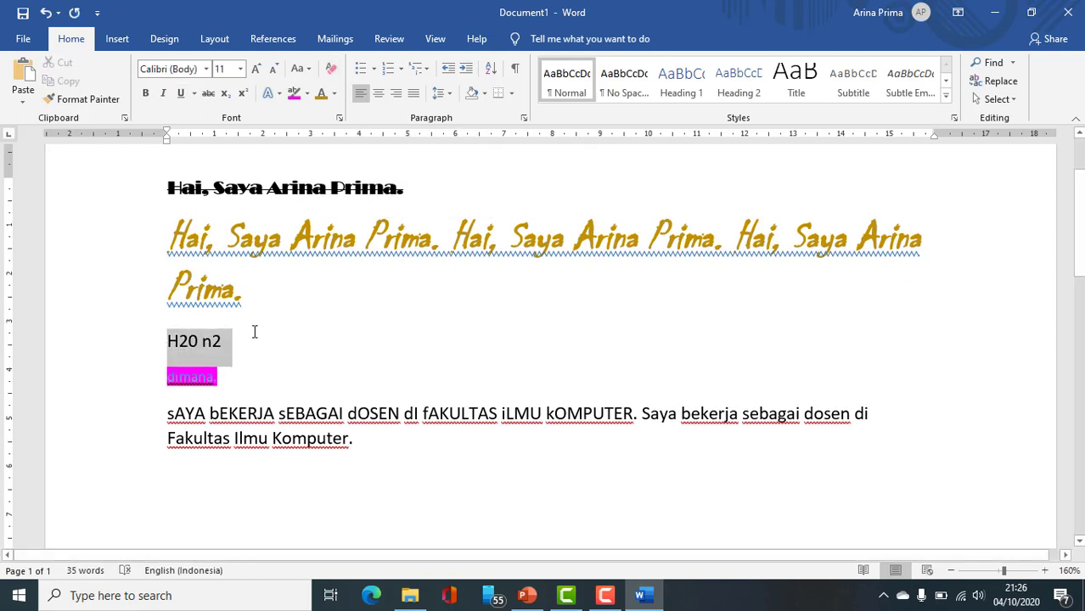